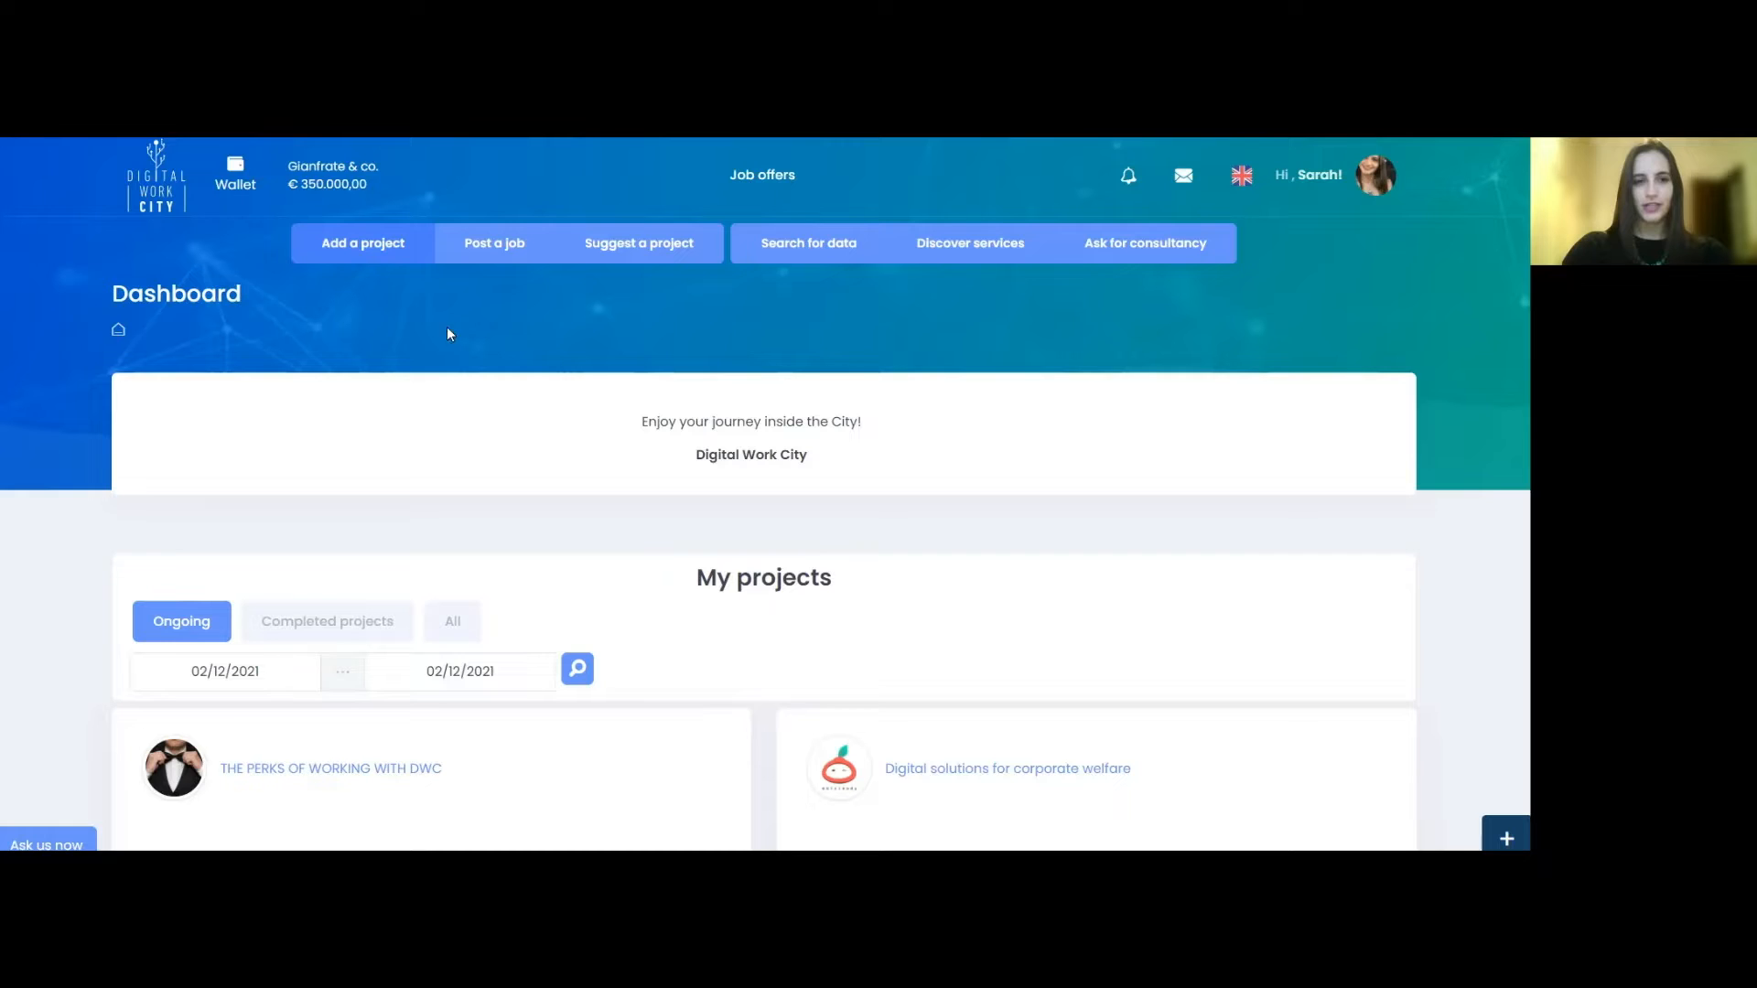
# Start adding a project and search for an existing one to duplicate, with the name "web" and the industry TECHNOLOGY
pyautogui.moveTo(361, 253)
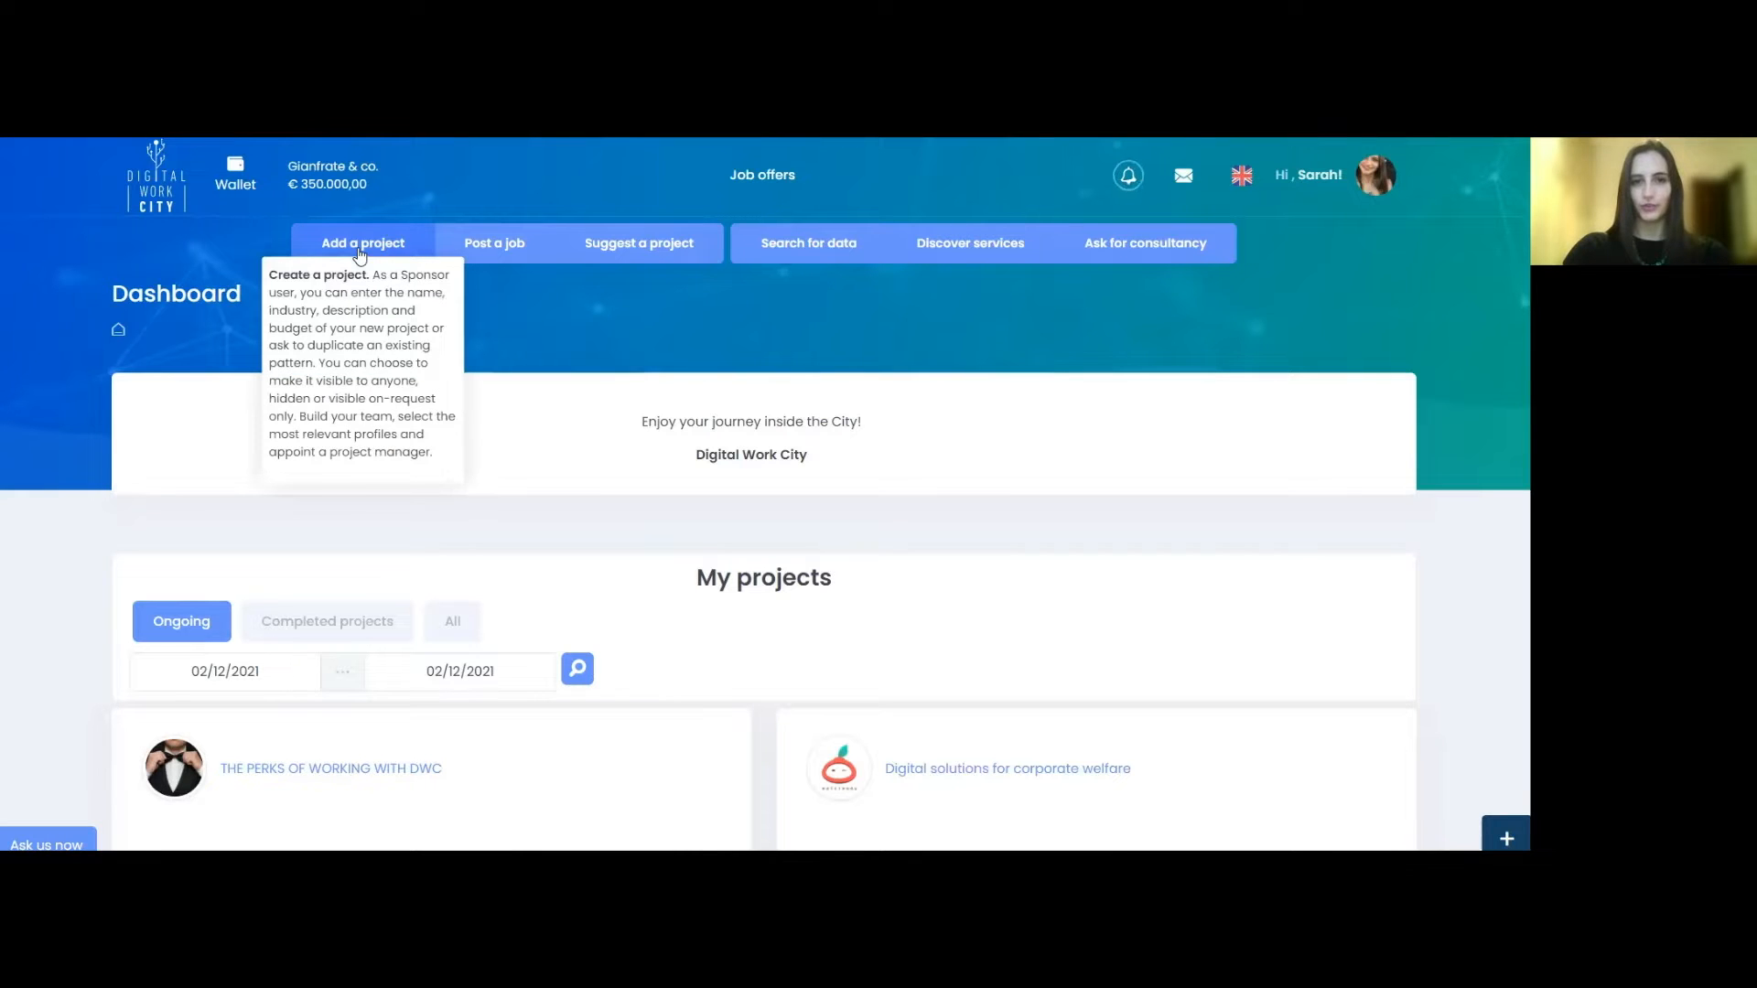
pyautogui.click(361, 254)
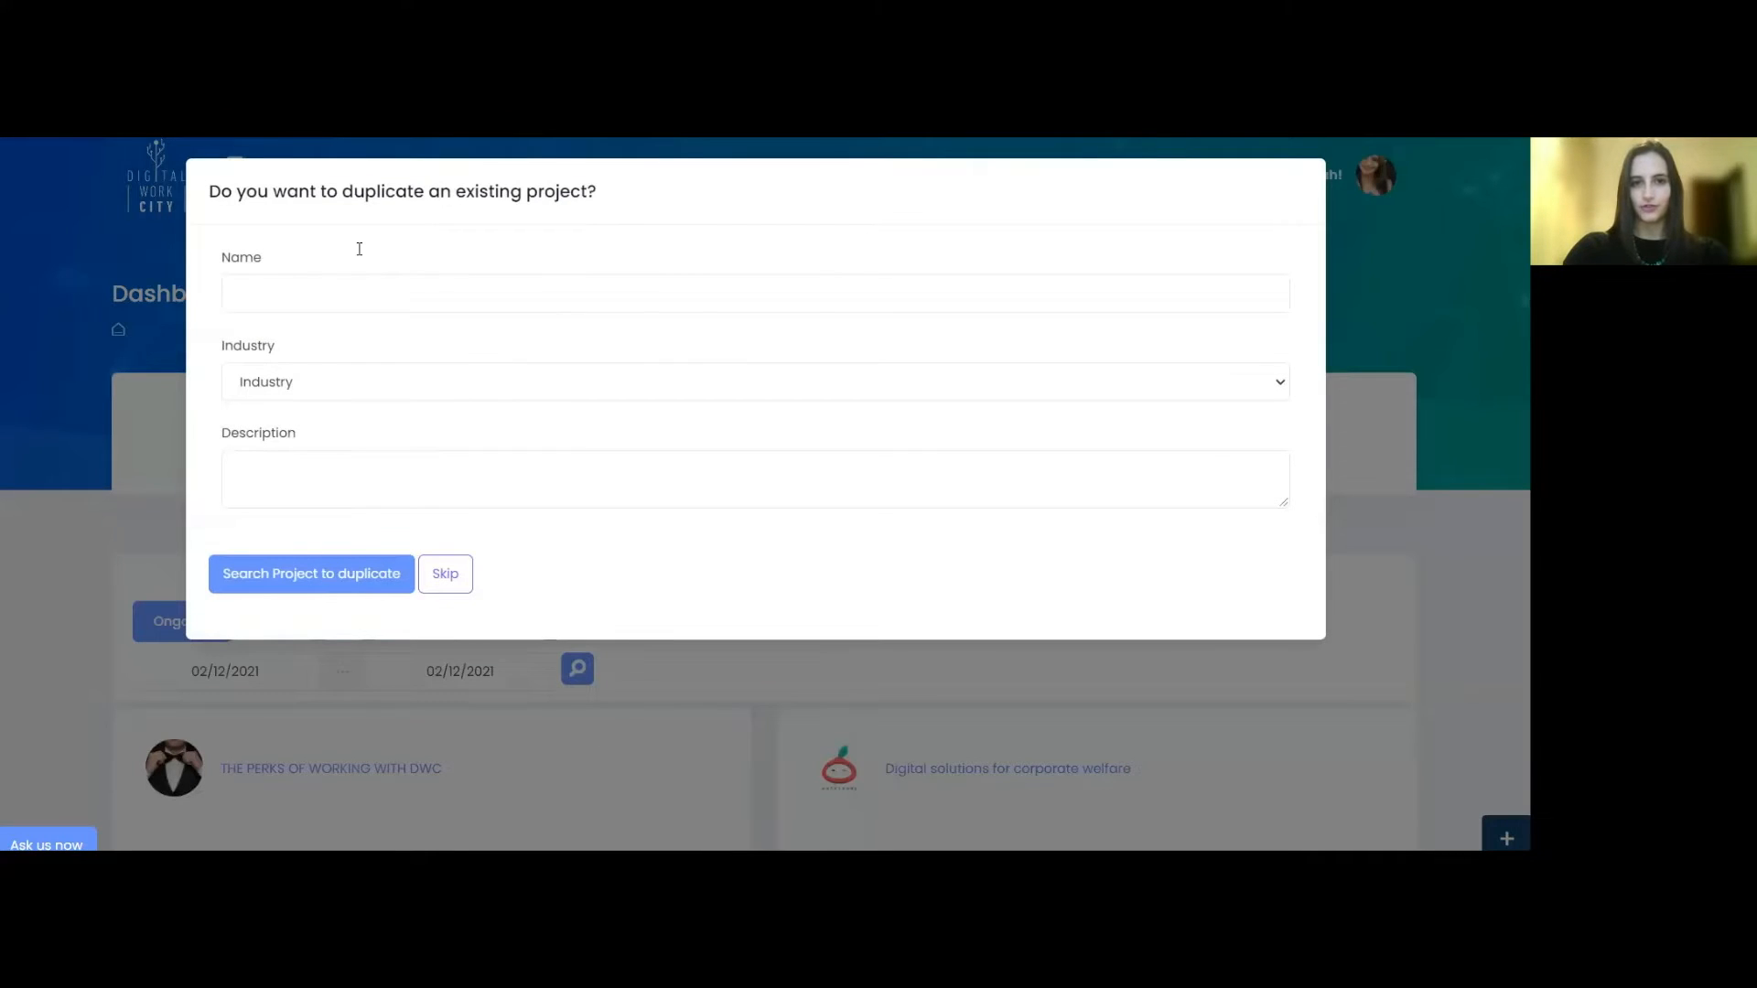
pyautogui.write('web')
pyautogui.click(361, 389)
pyautogui.press('t')
pyautogui.press('Return')
pyautogui.click(324, 575)
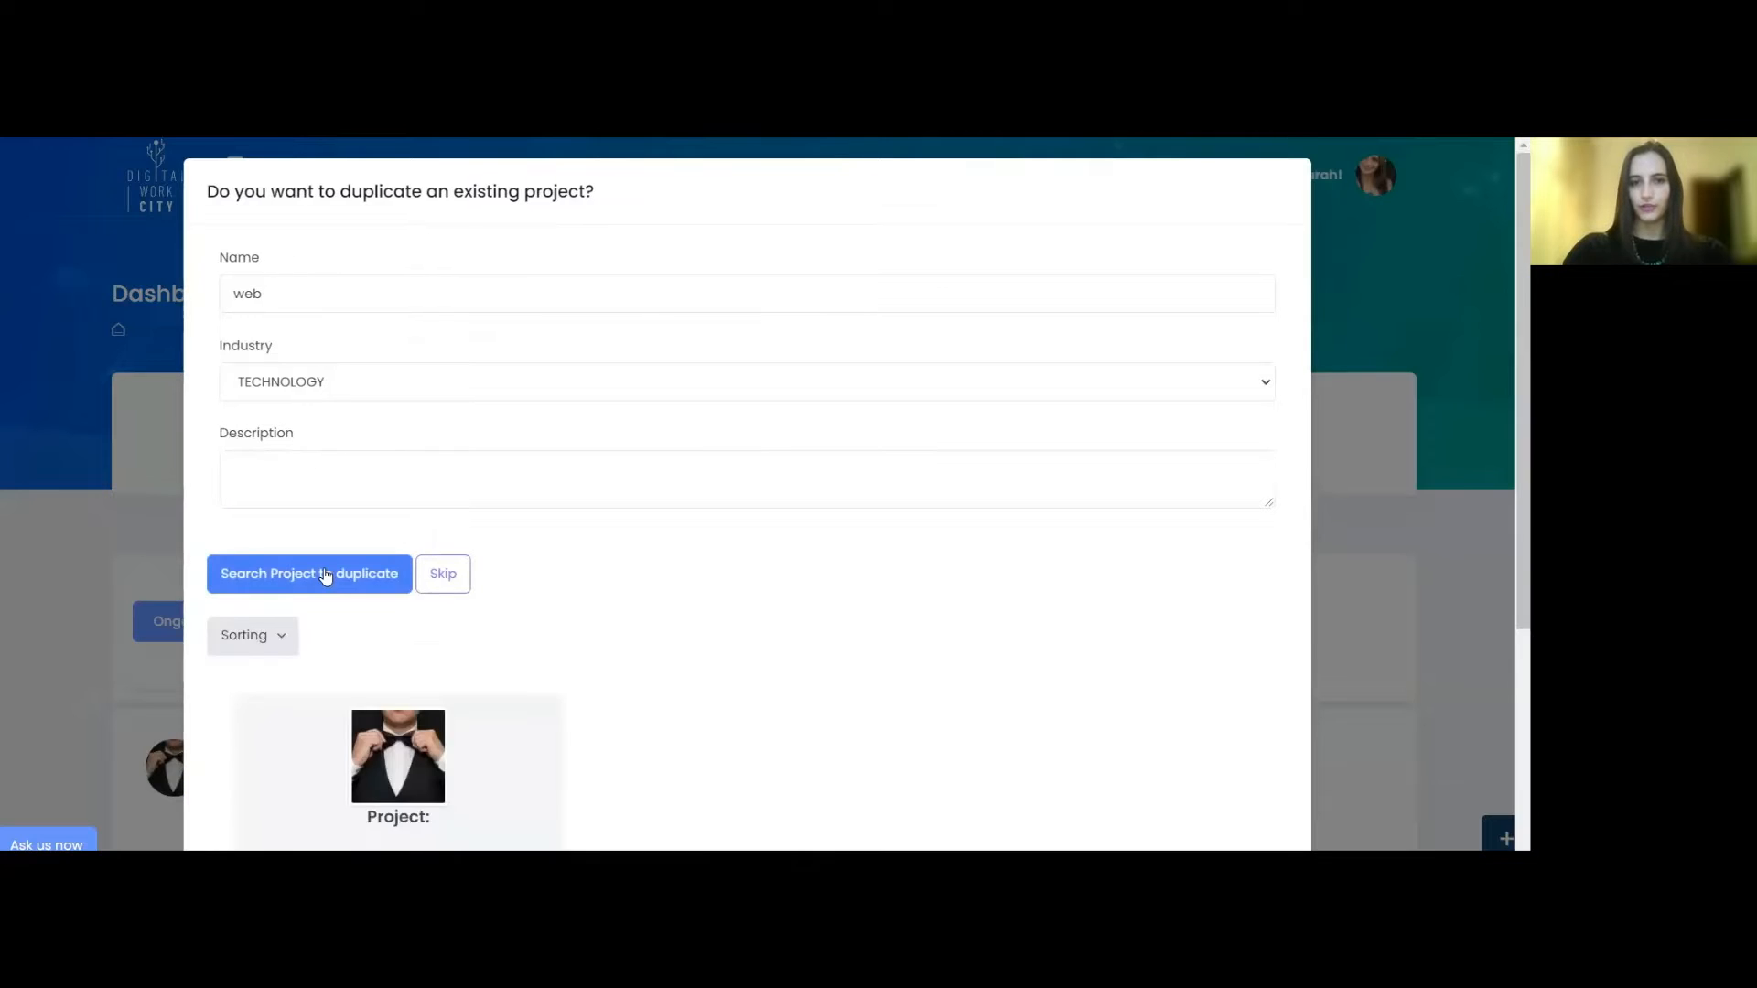
pyautogui.scroll(-4, 326, 575)
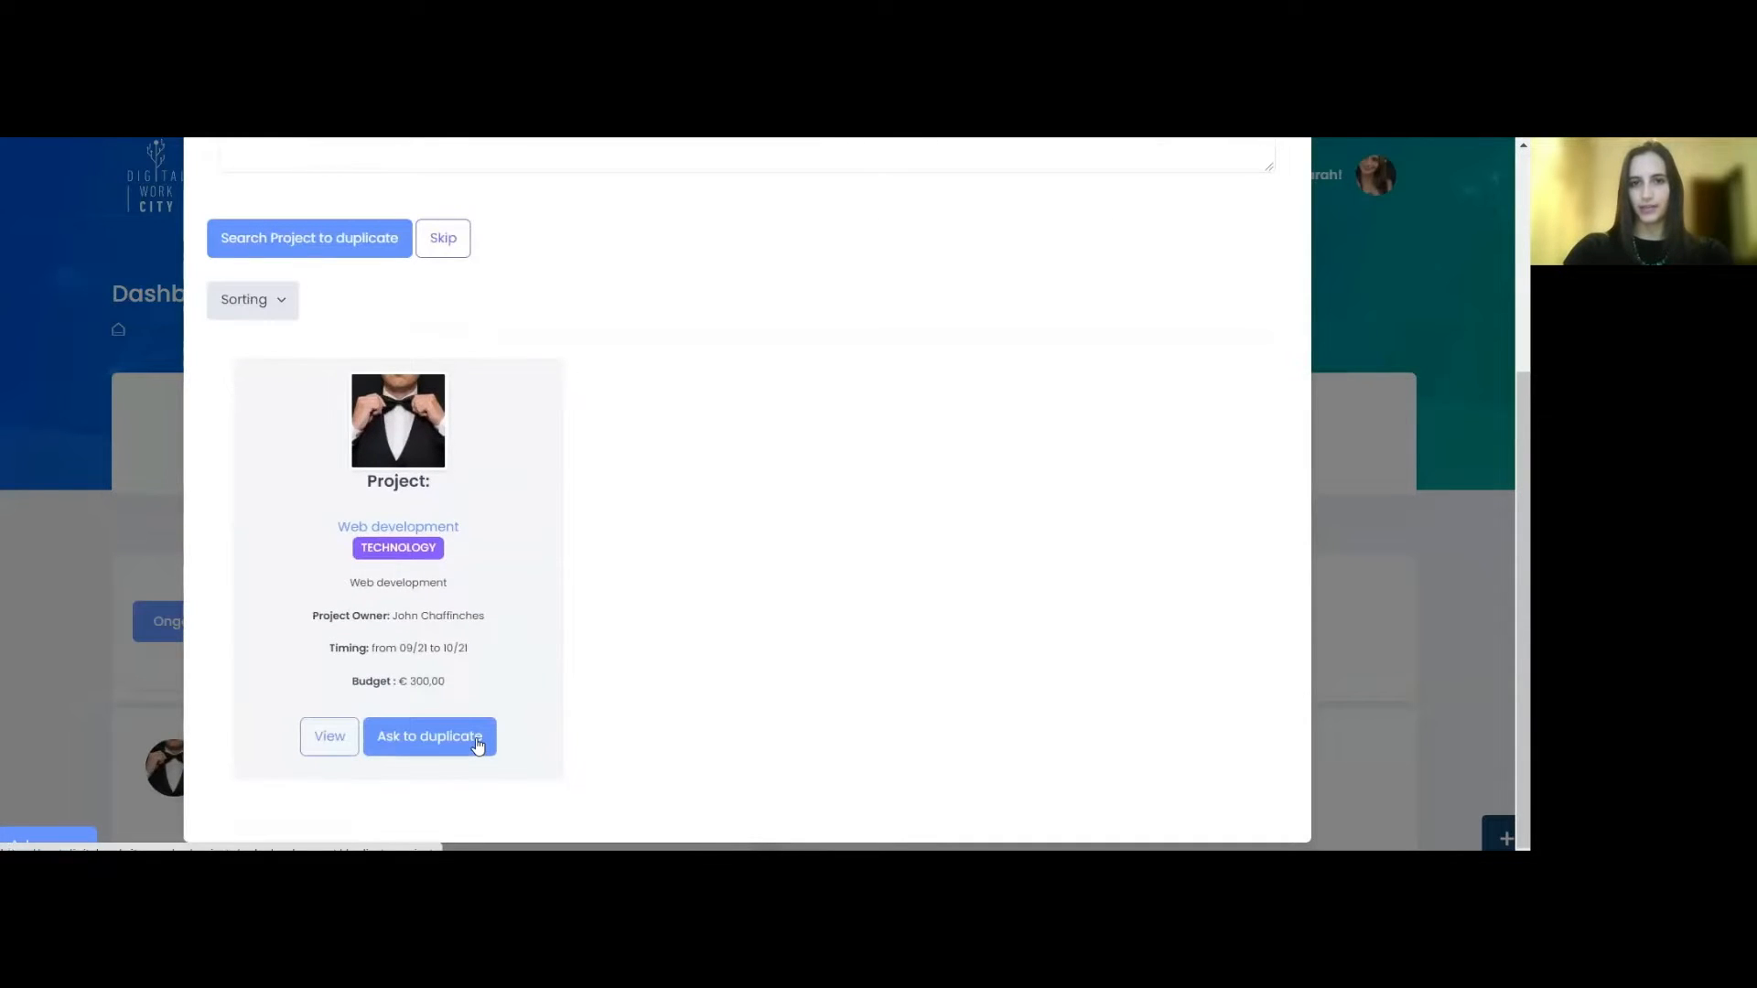
pyautogui.scroll(4, 477, 744)
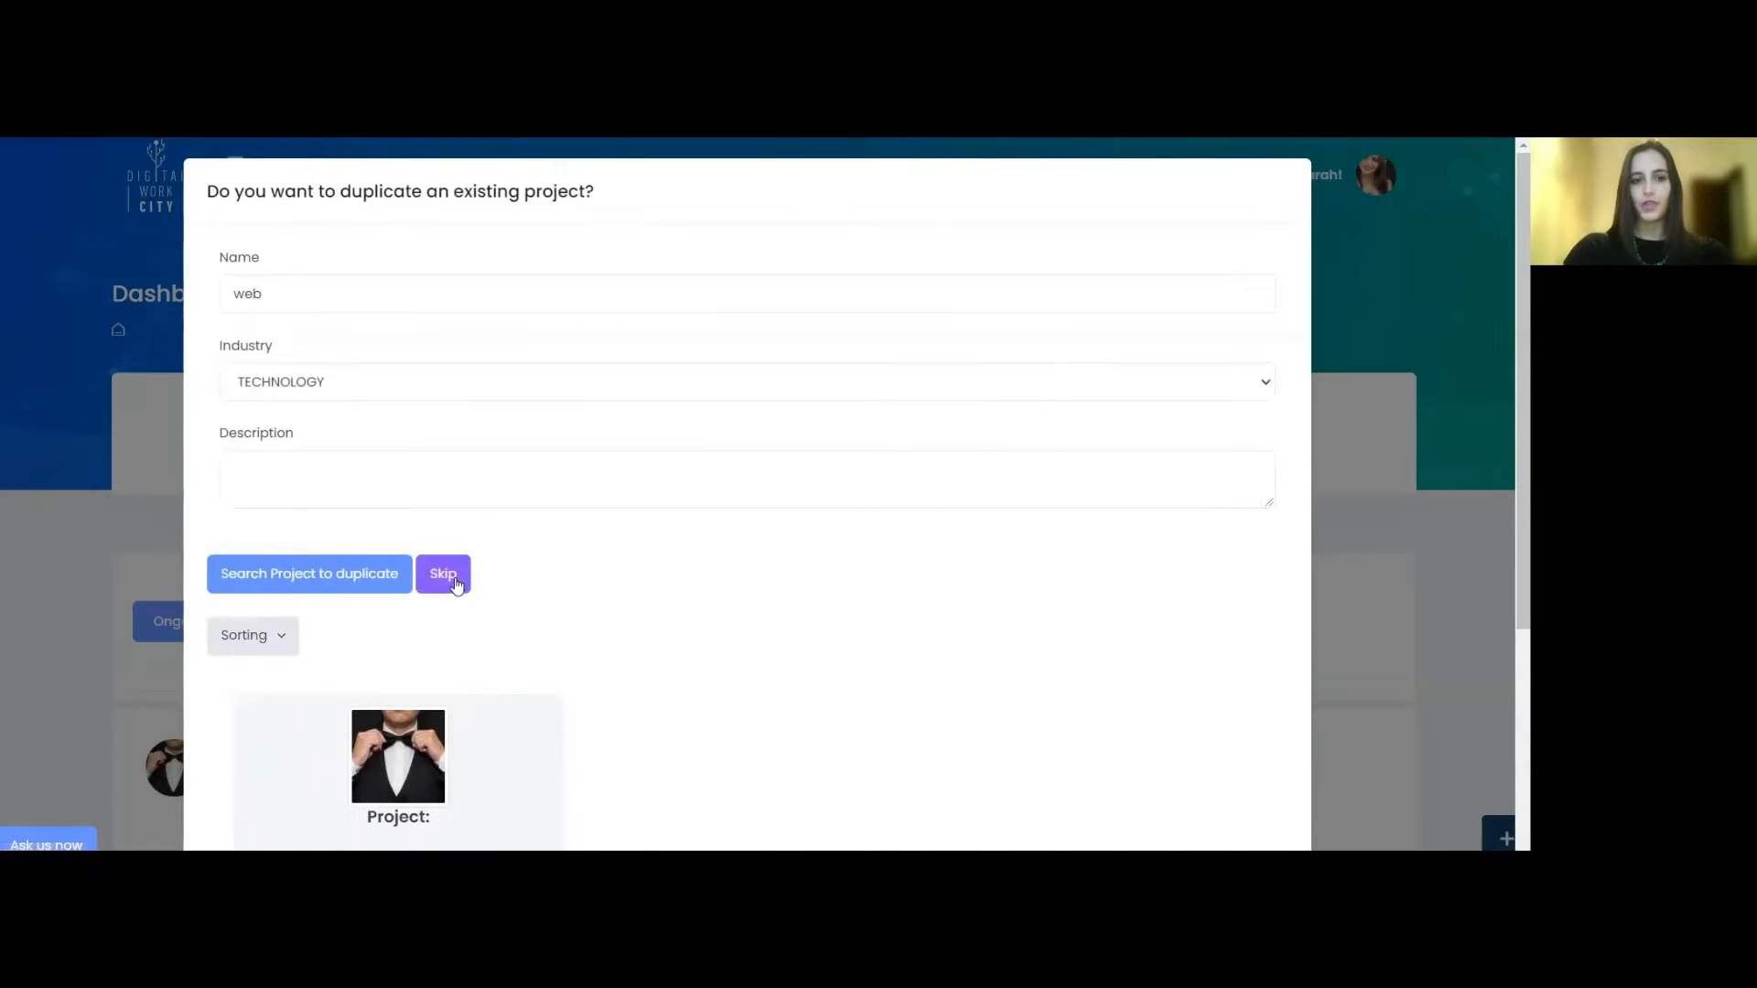
# Skip the duplication, name the new project "web design" and set its industry to INDUSTRIAL MANUFACTURING
pyautogui.click(444, 574)
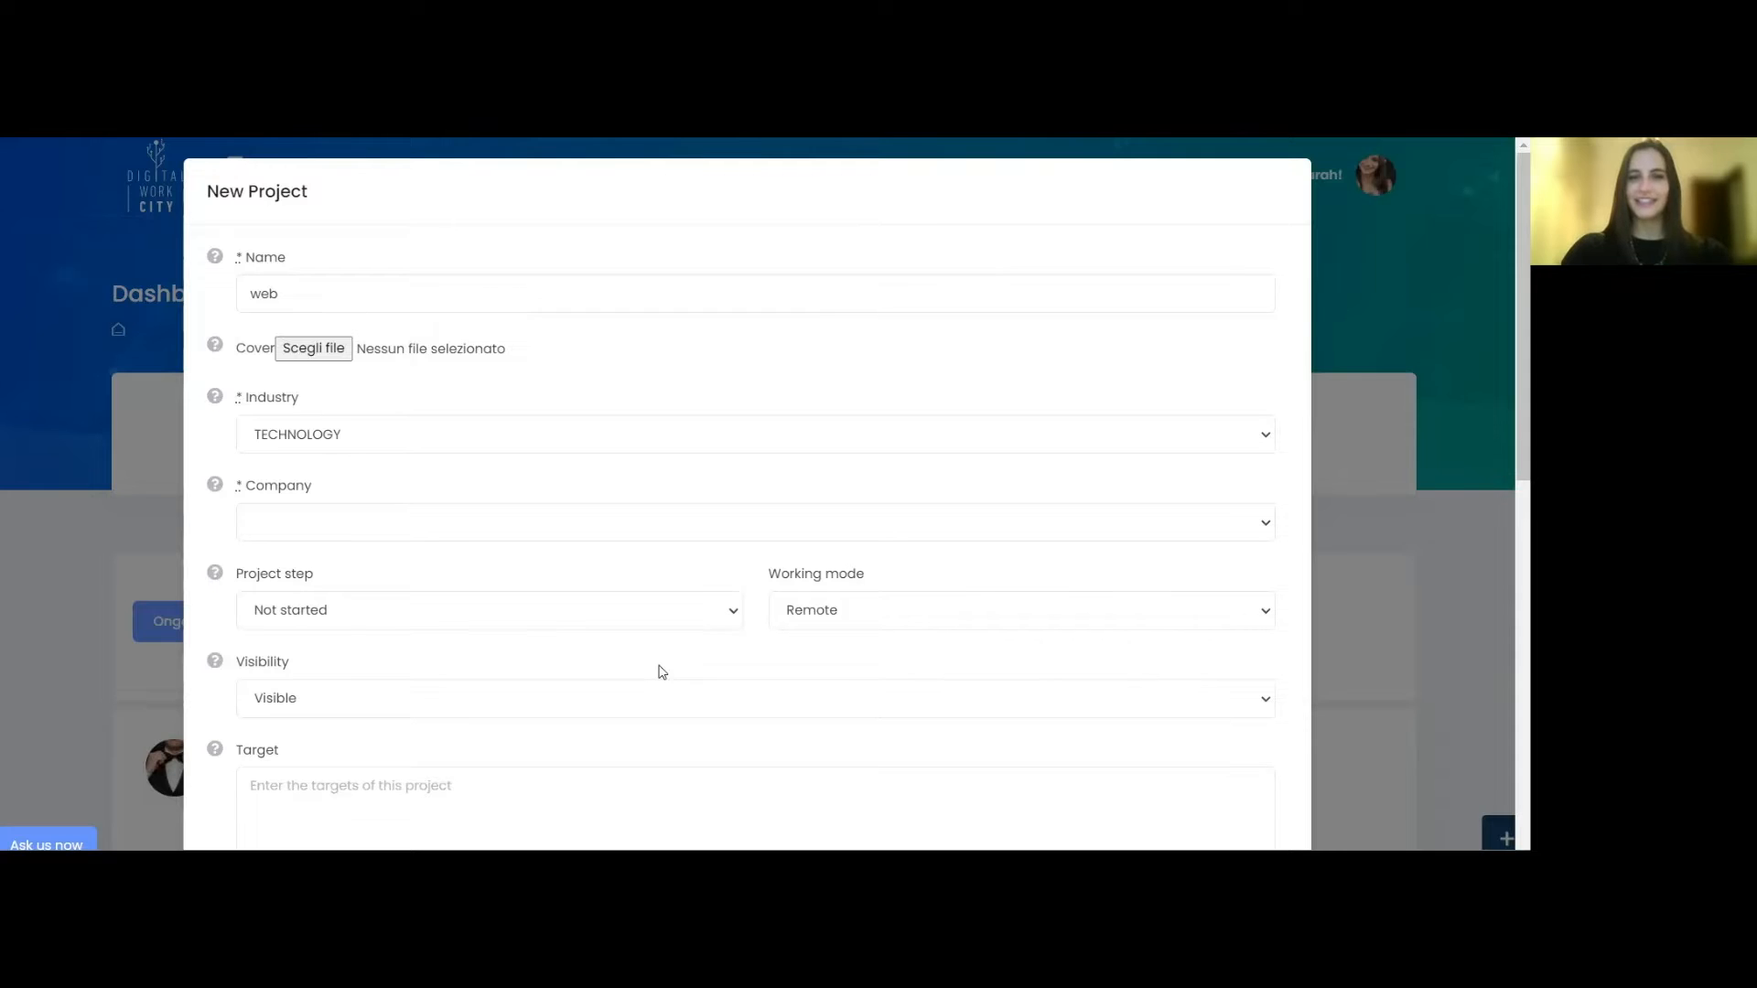
pyautogui.click(515, 303)
pyautogui.write('design')
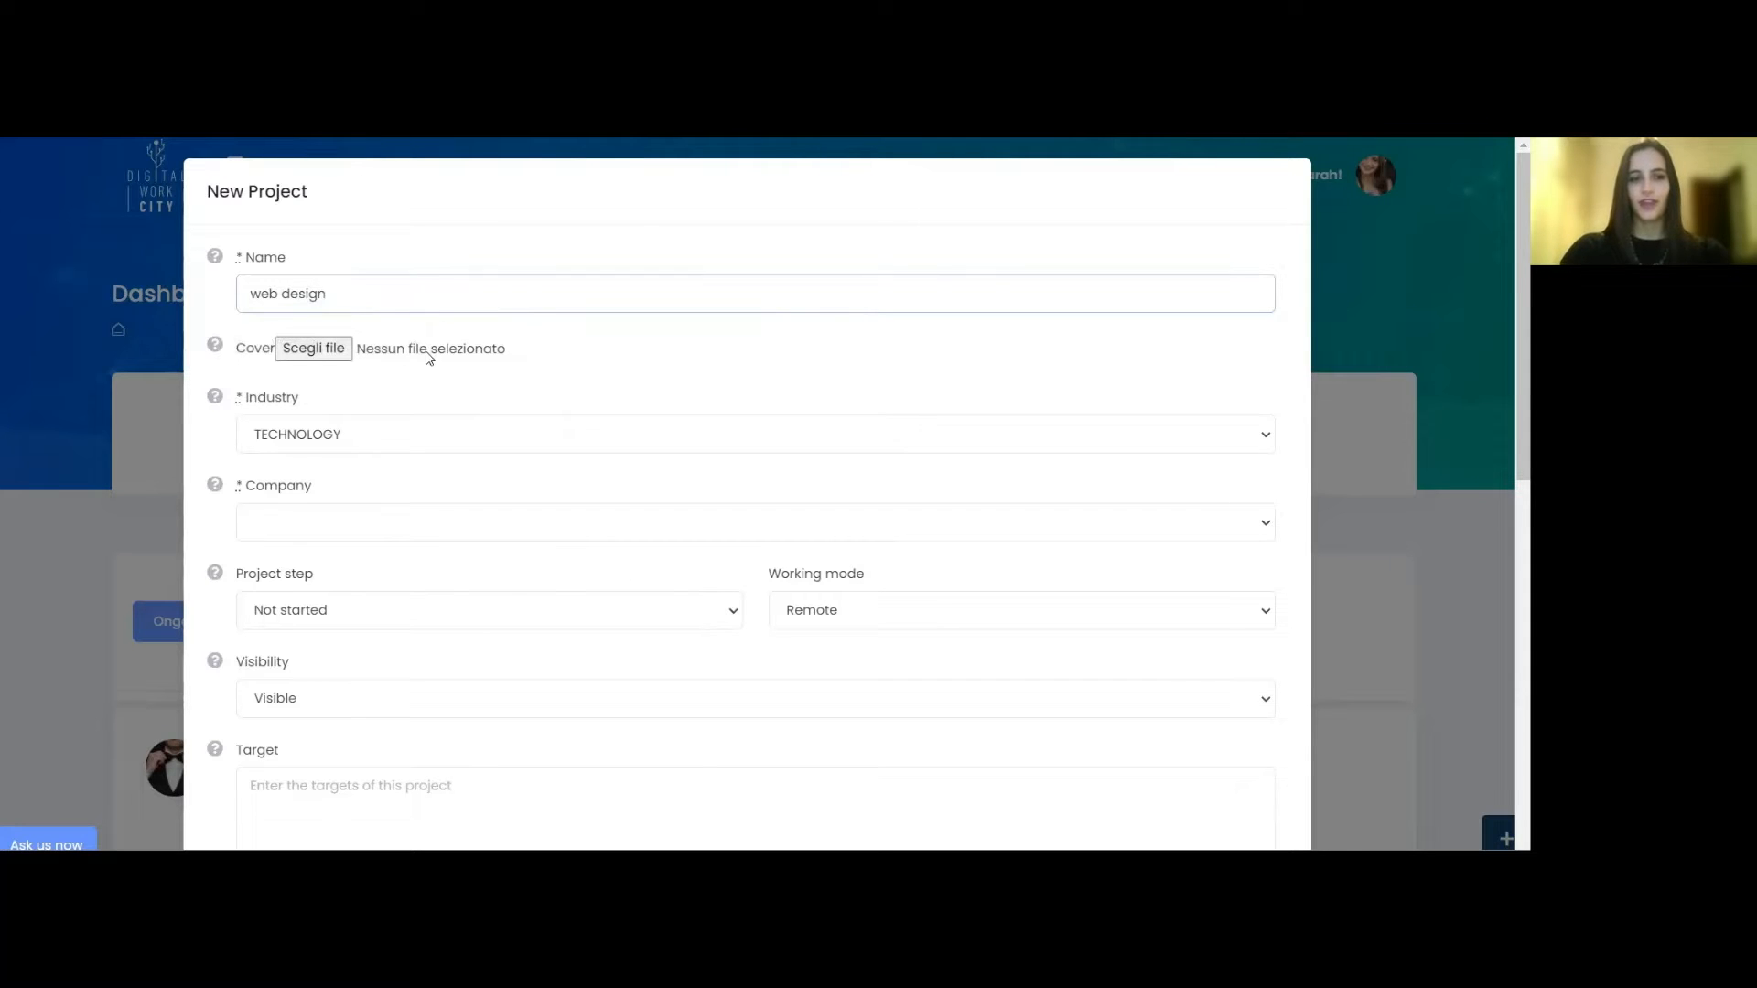
pyautogui.click(419, 436)
pyautogui.click(420, 508)
# Set the project's company to Gianfrate & co. and its working mode to Onsite
pyautogui.click(450, 529)
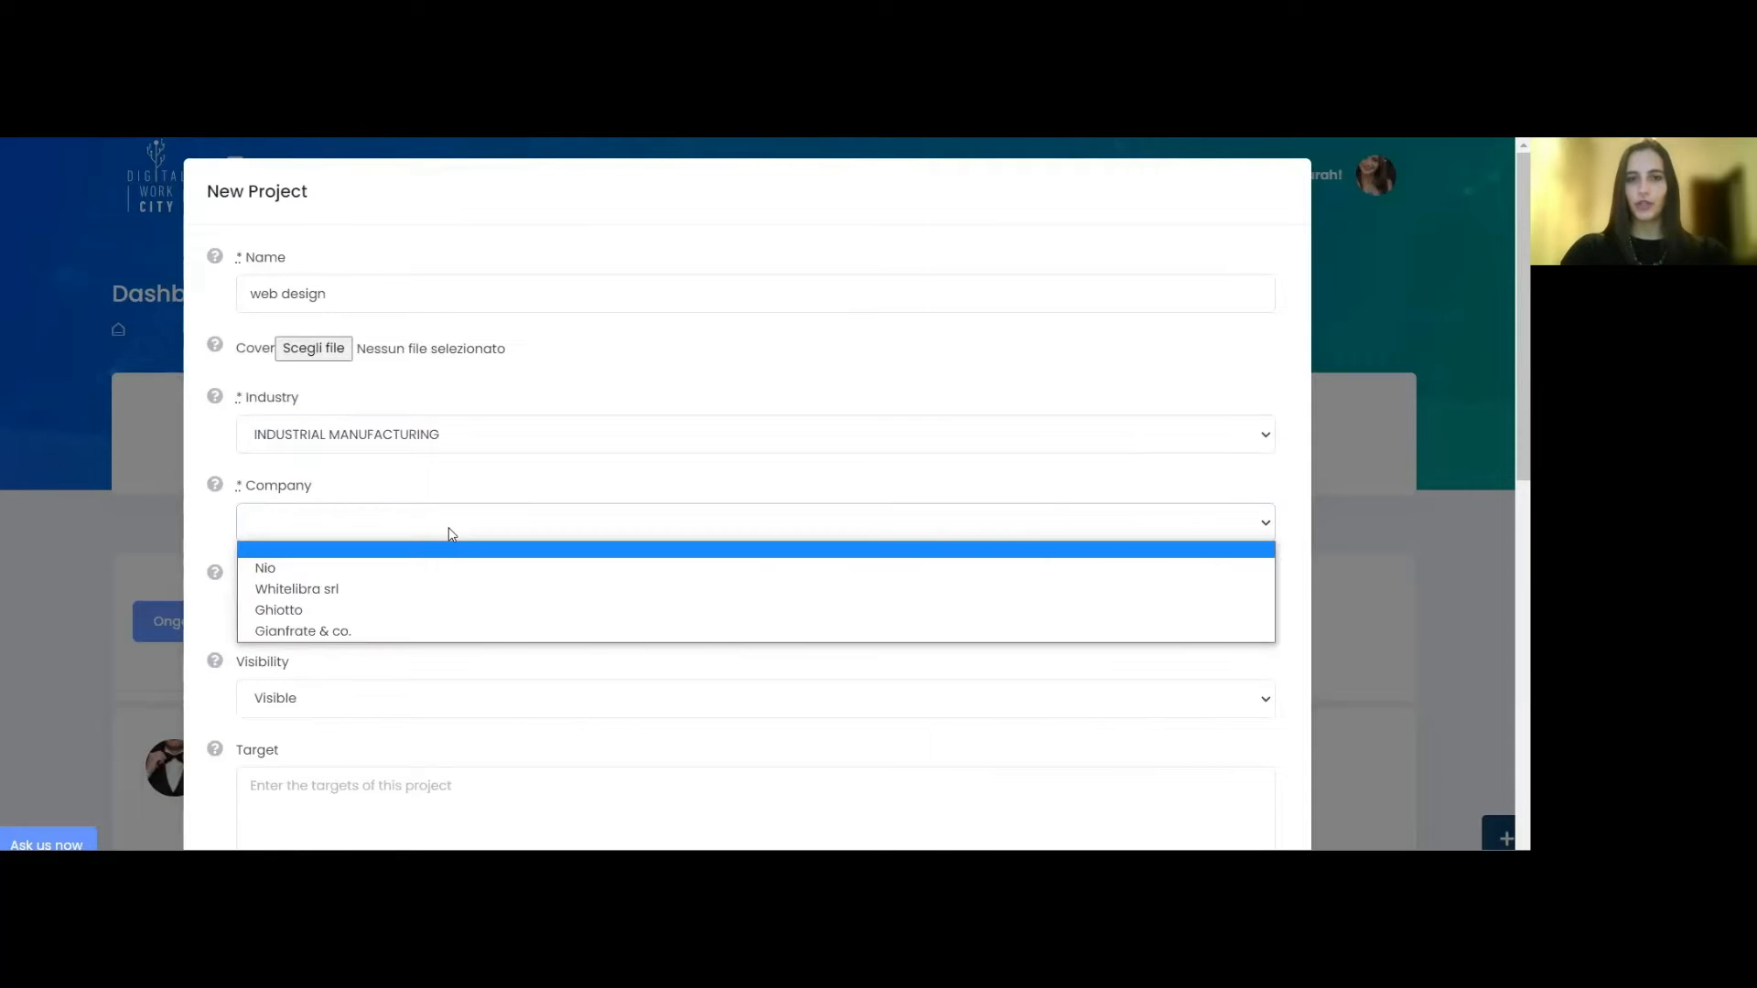
pyautogui.click(423, 632)
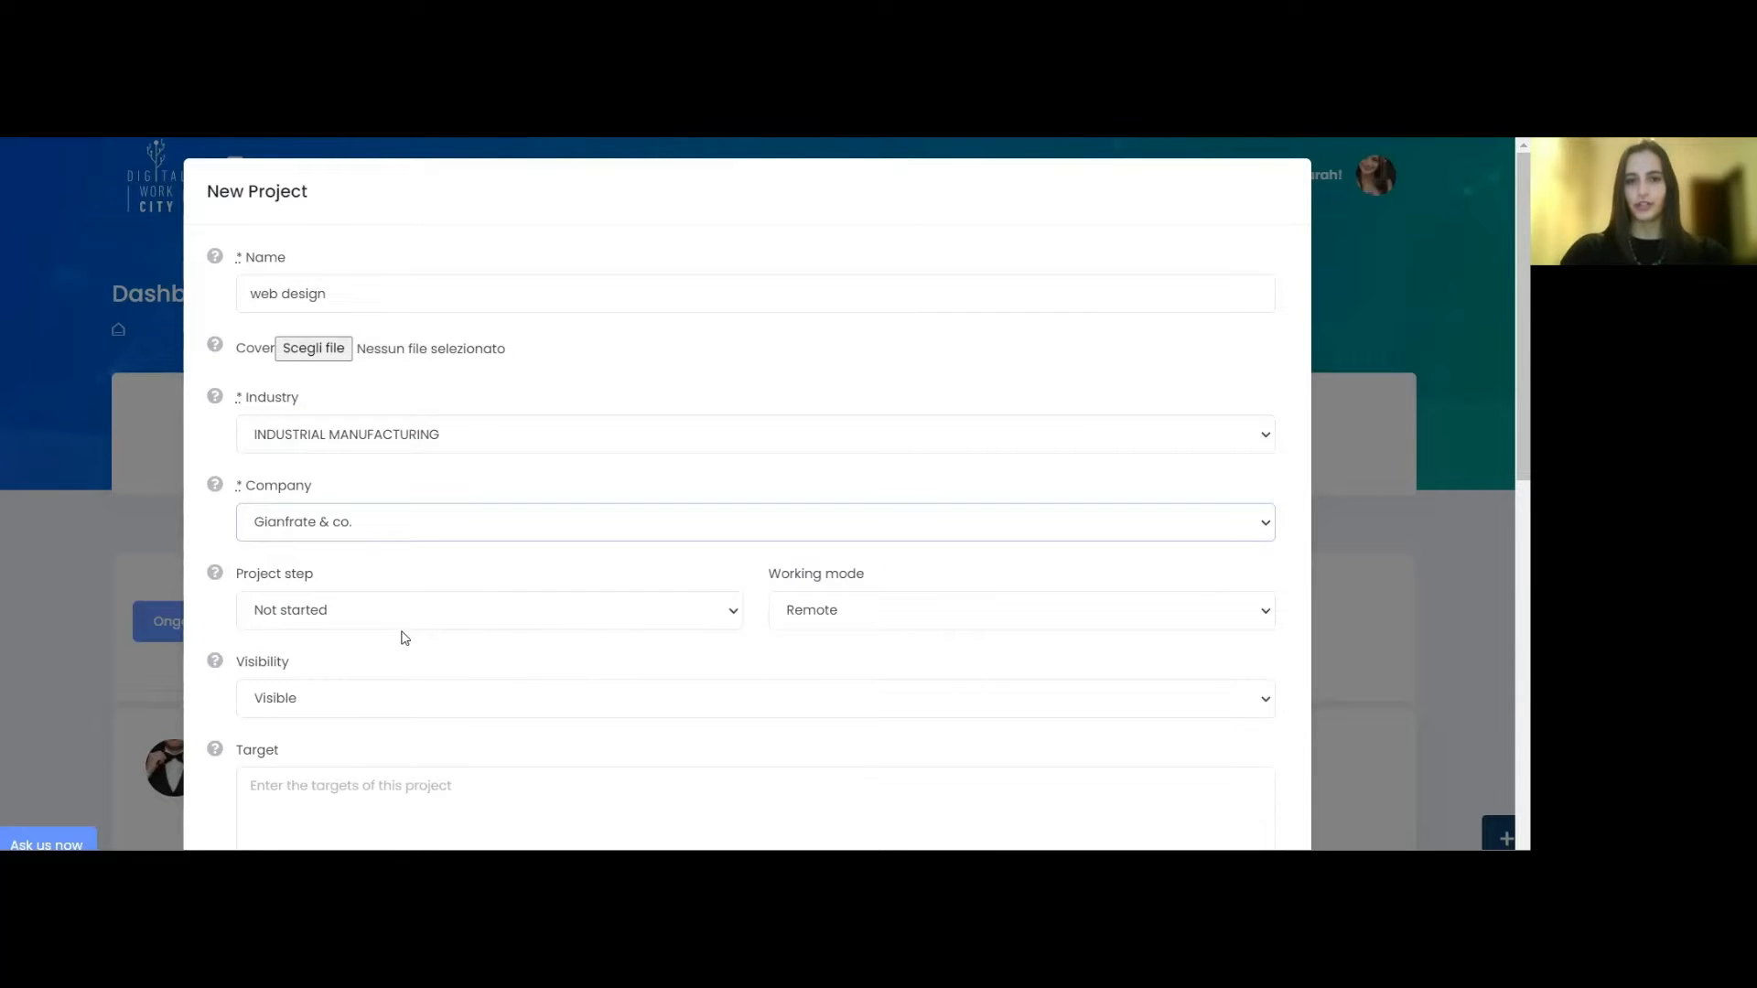
pyautogui.click(847, 615)
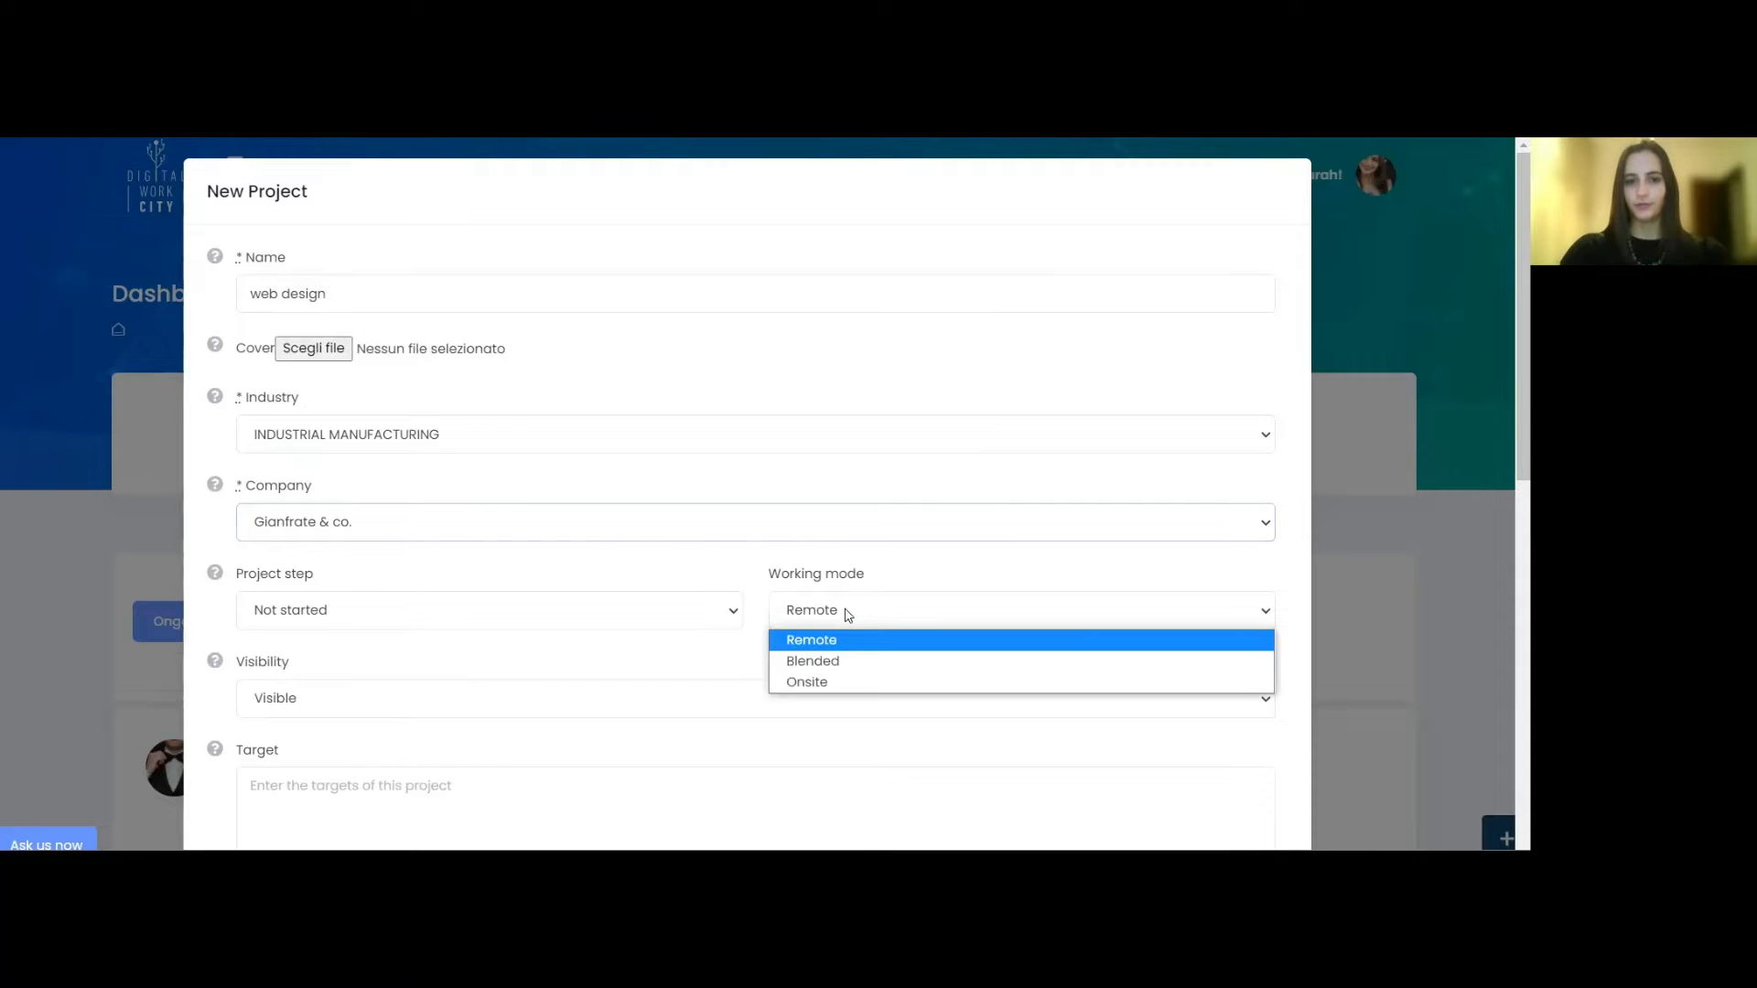
pyautogui.click(836, 685)
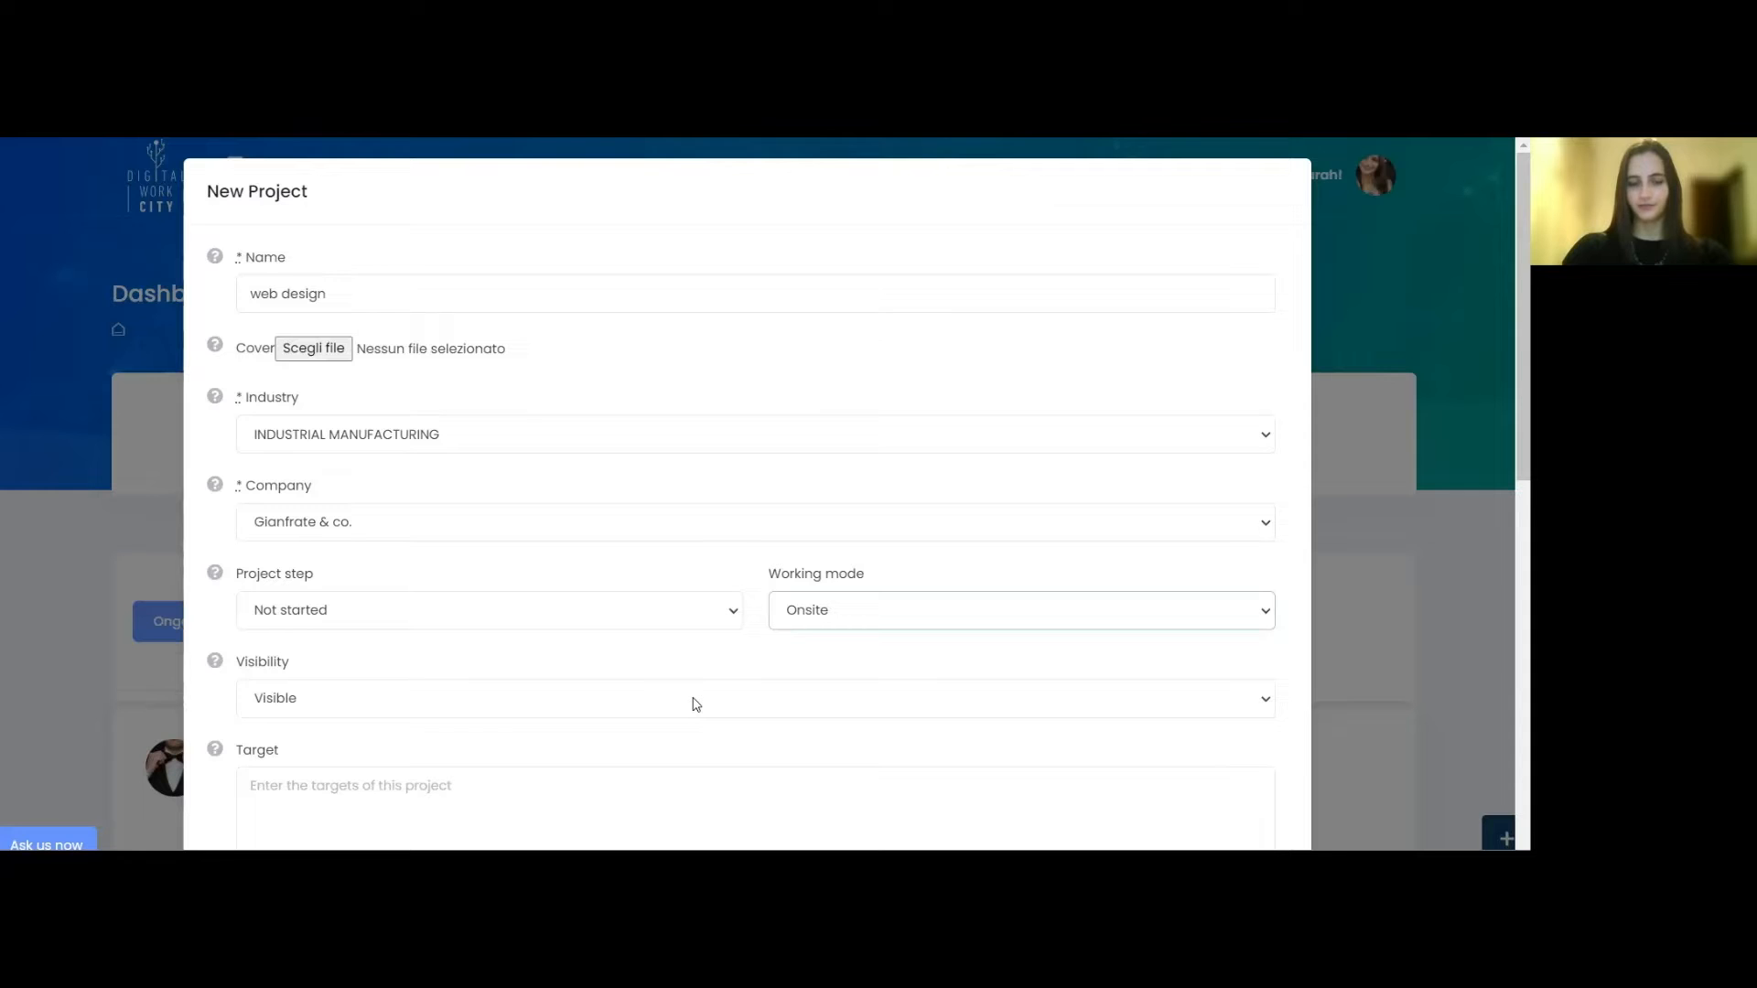
# Enter "Updating corporate website" as the project description
pyautogui.scroll(-3, 695, 704)
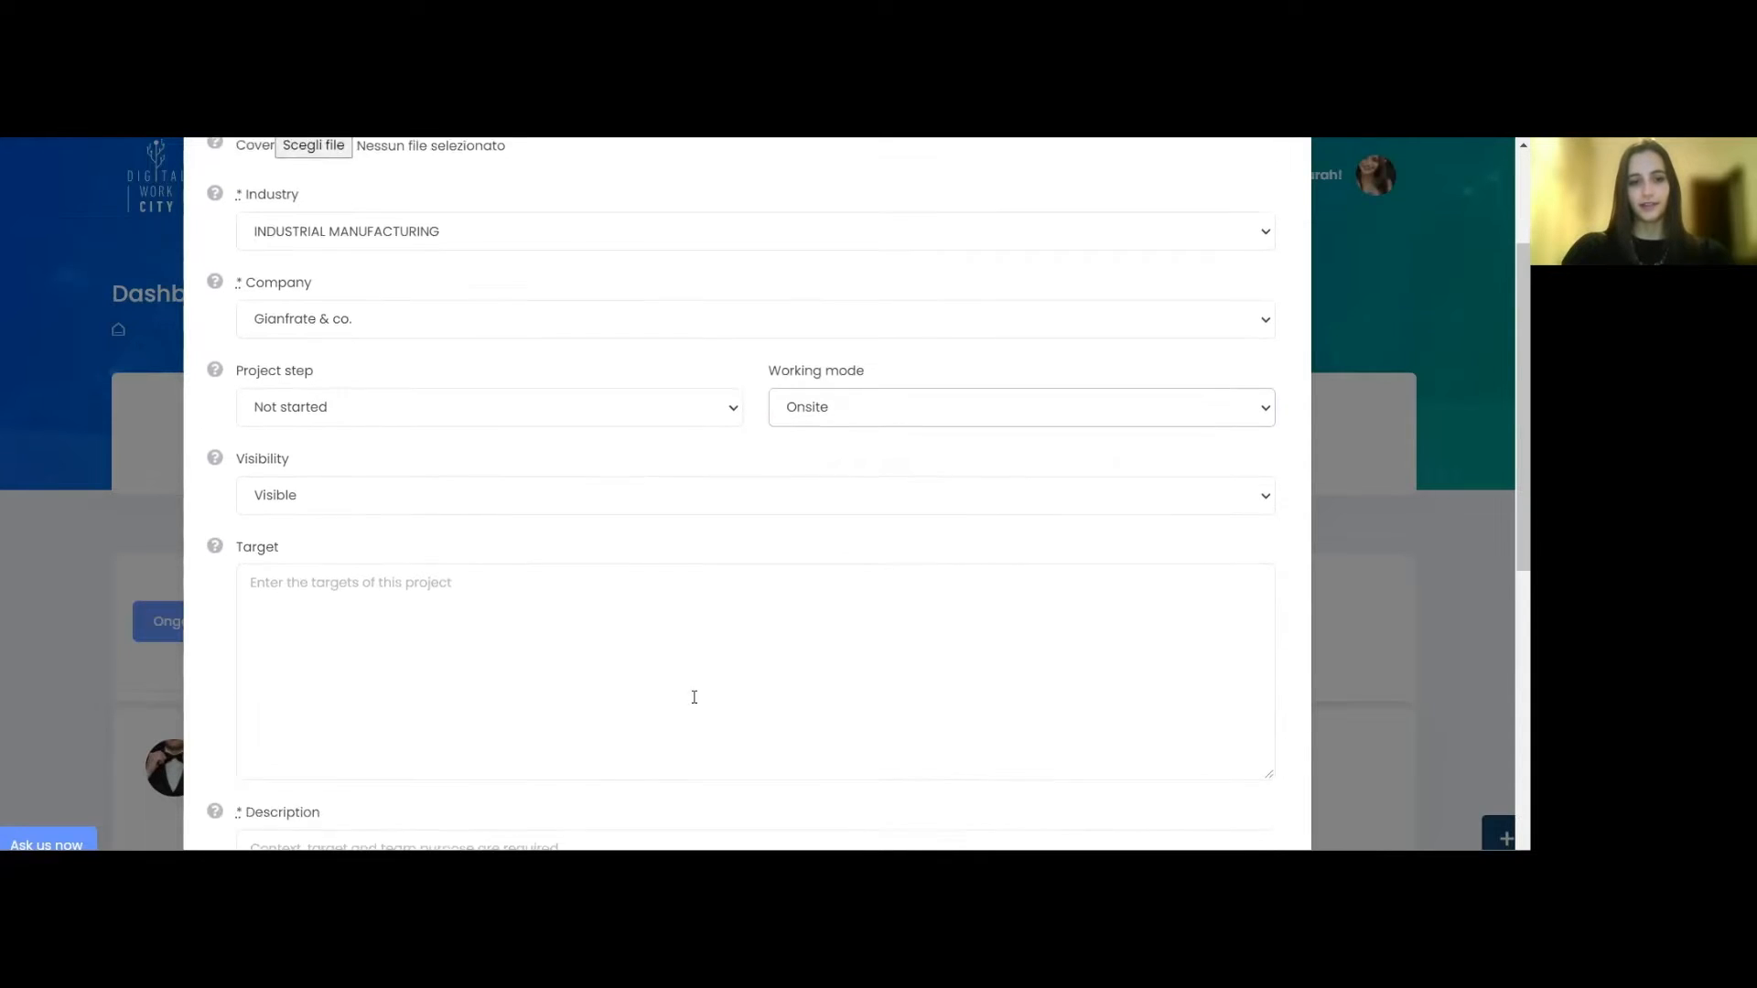
pyautogui.scroll(-3, 694, 697)
pyautogui.click(695, 697)
pyautogui.write('Updating corporate website')
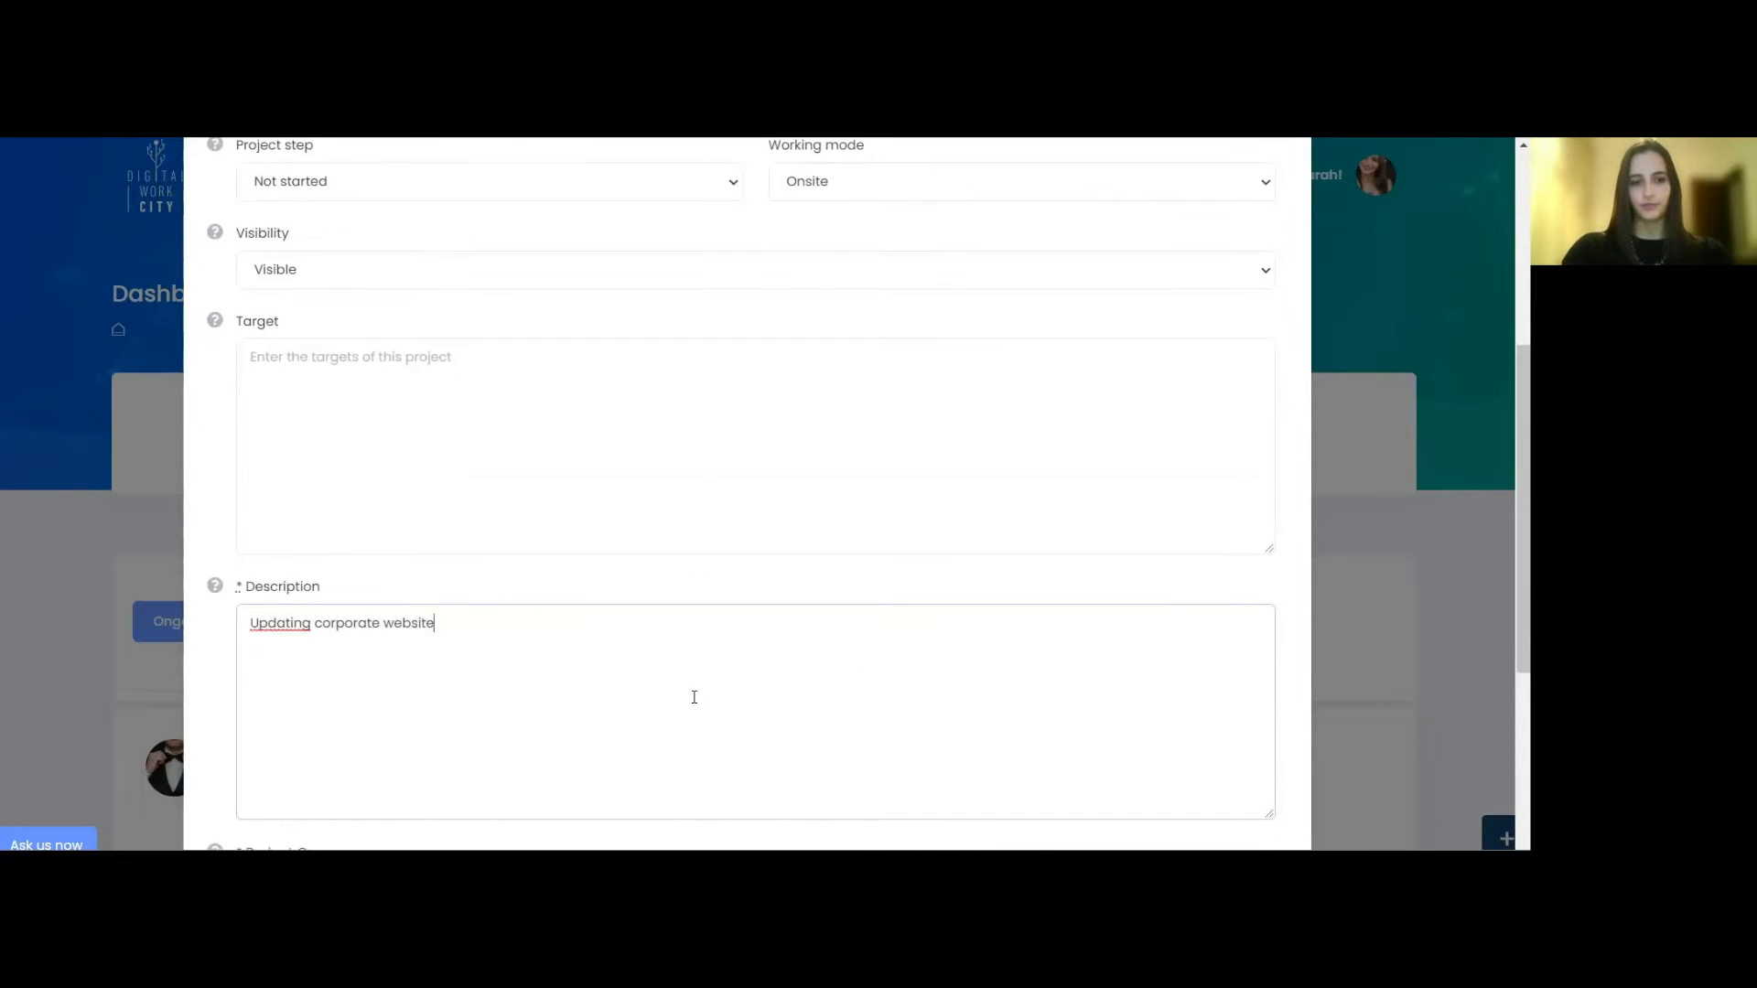
# Set the project budget to 10000 € and save the project to continue to the team invitations
pyautogui.scroll(-3, 694, 697)
pyautogui.click(670, 677)
pyautogui.write('10000')
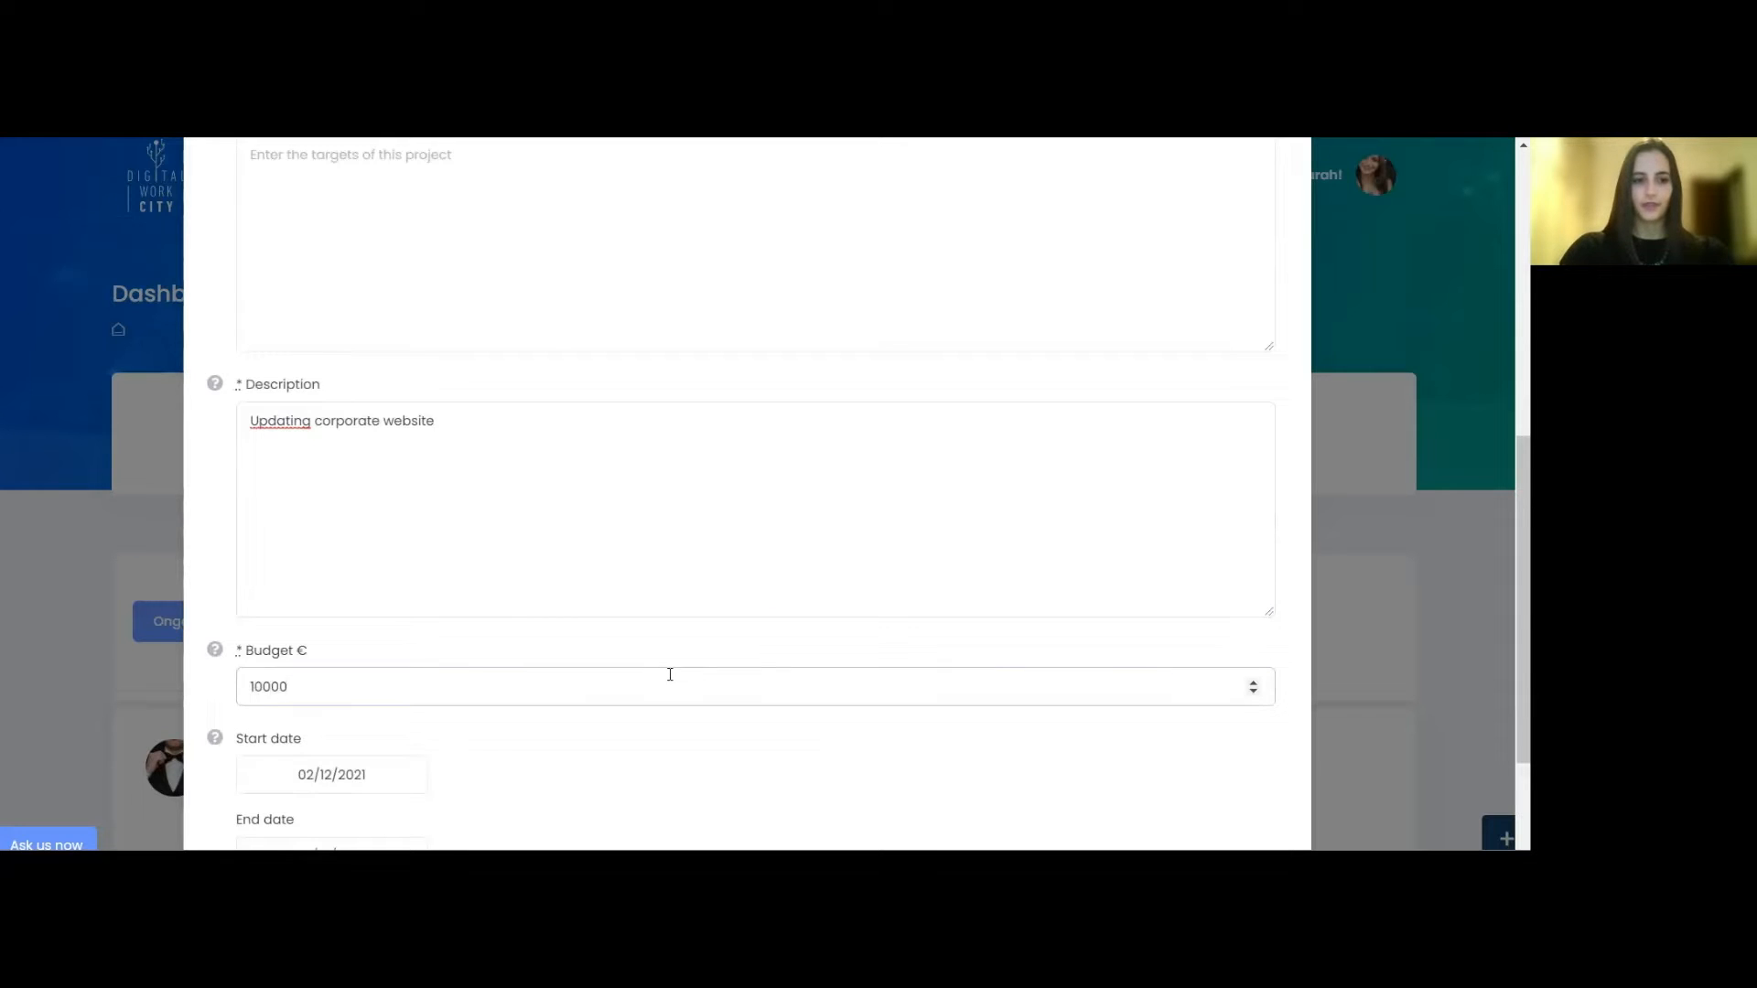
pyautogui.scroll(-2, 670, 674)
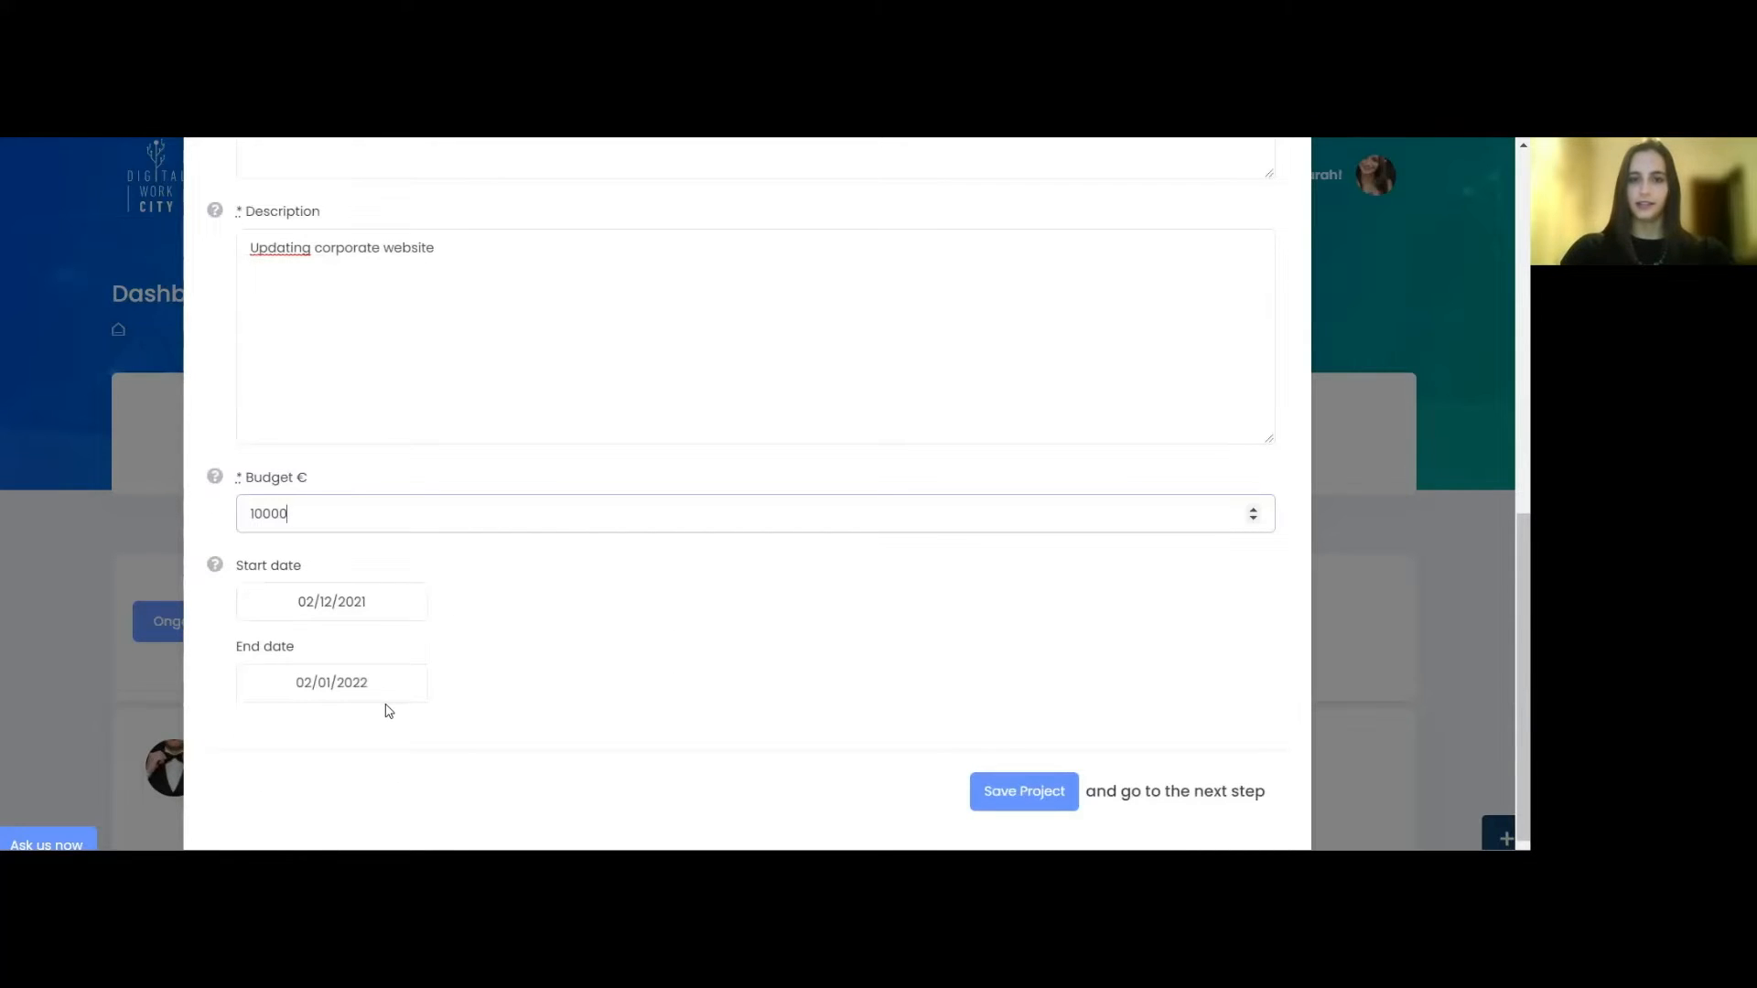
pyautogui.press('Return')
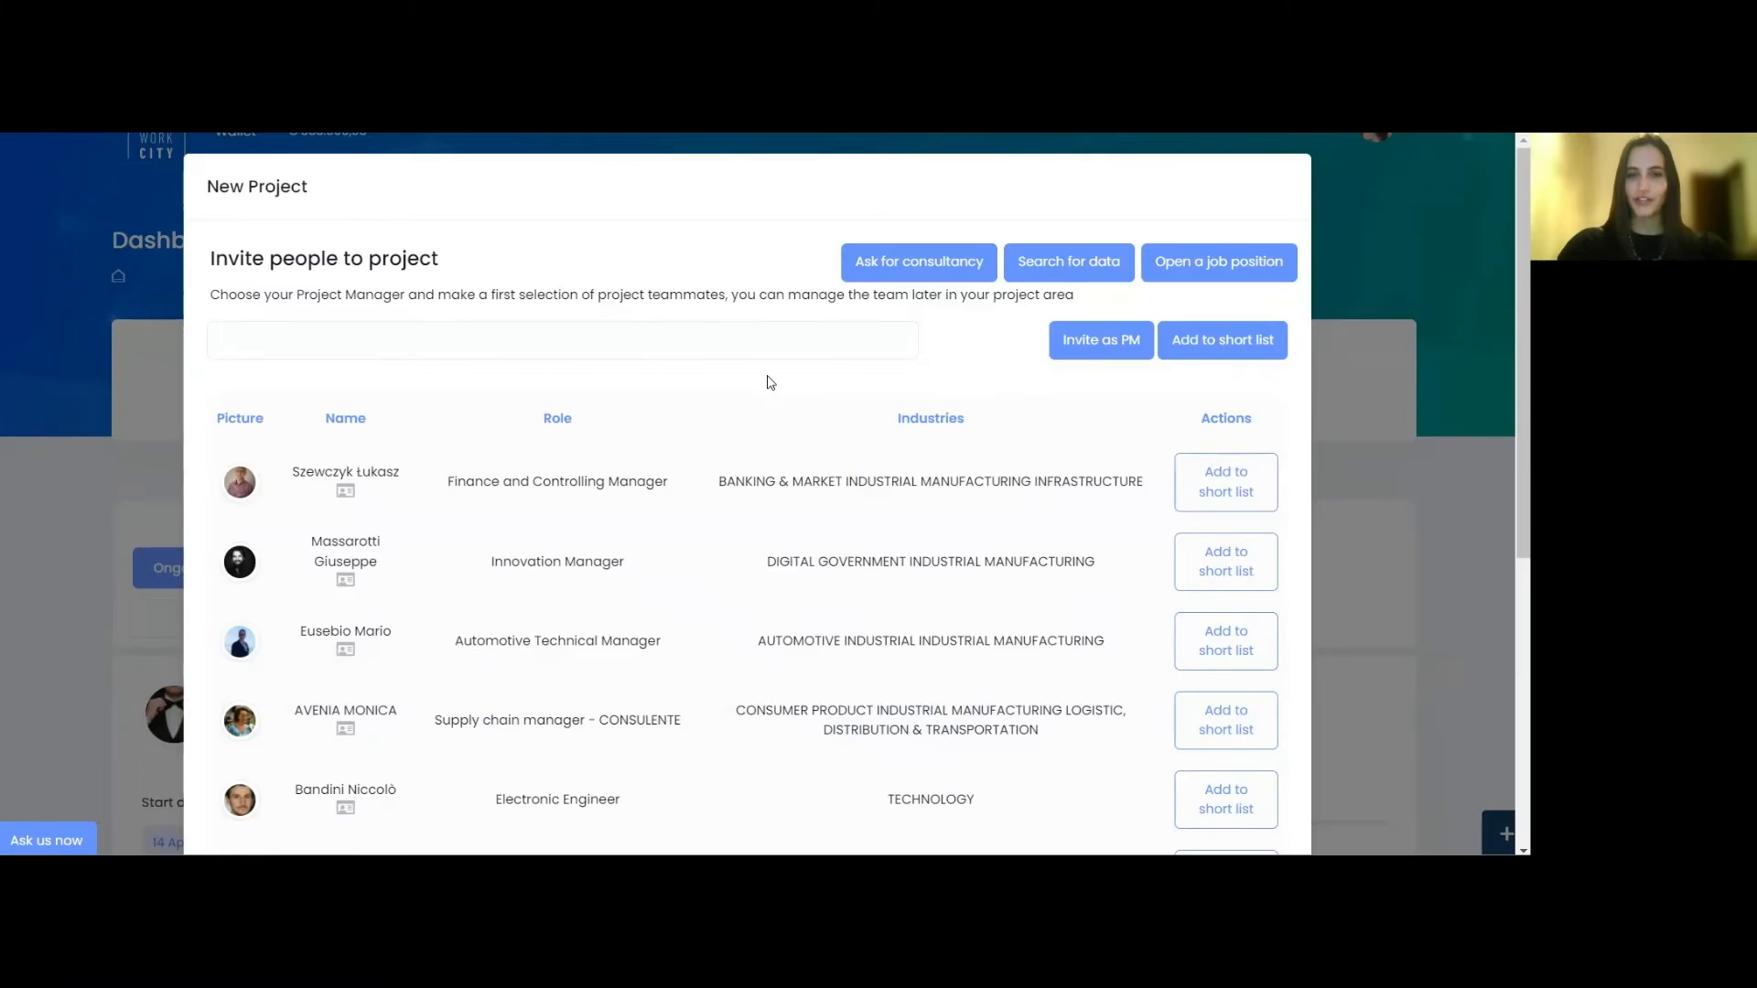
# Examine the list of suggested people for the project, with their roles and industries
pyautogui.scroll(-2, 769, 382)
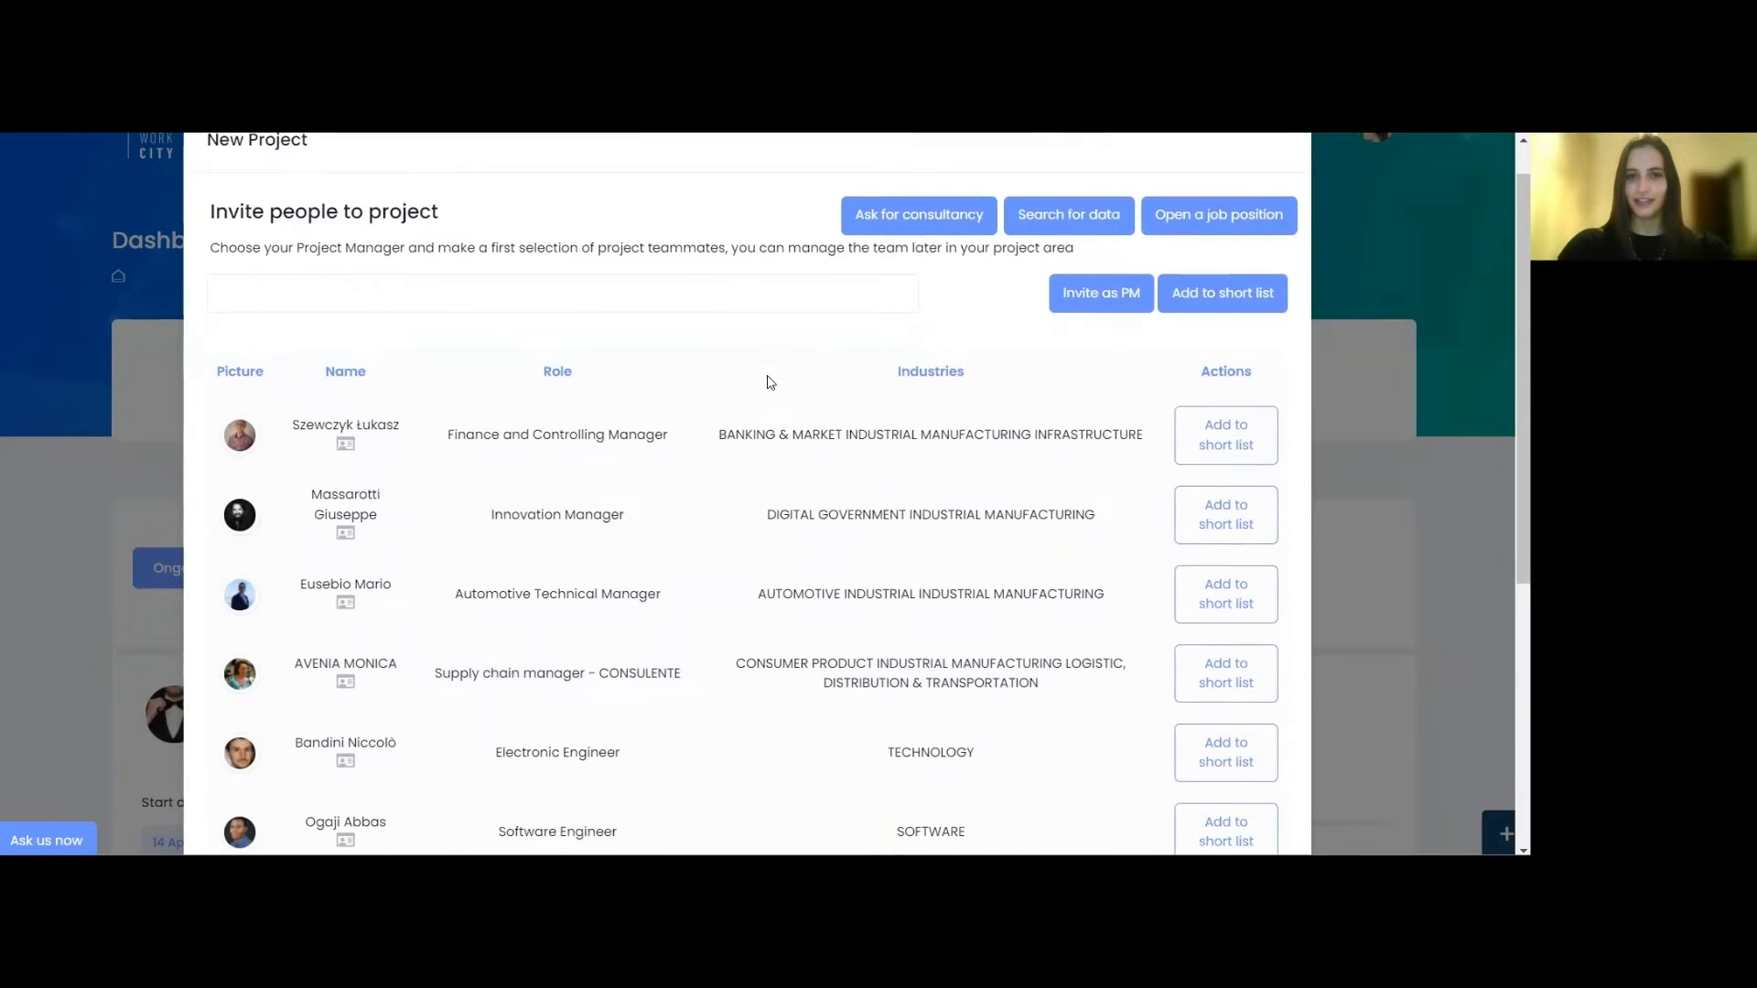
pyautogui.scroll(-4, 768, 383)
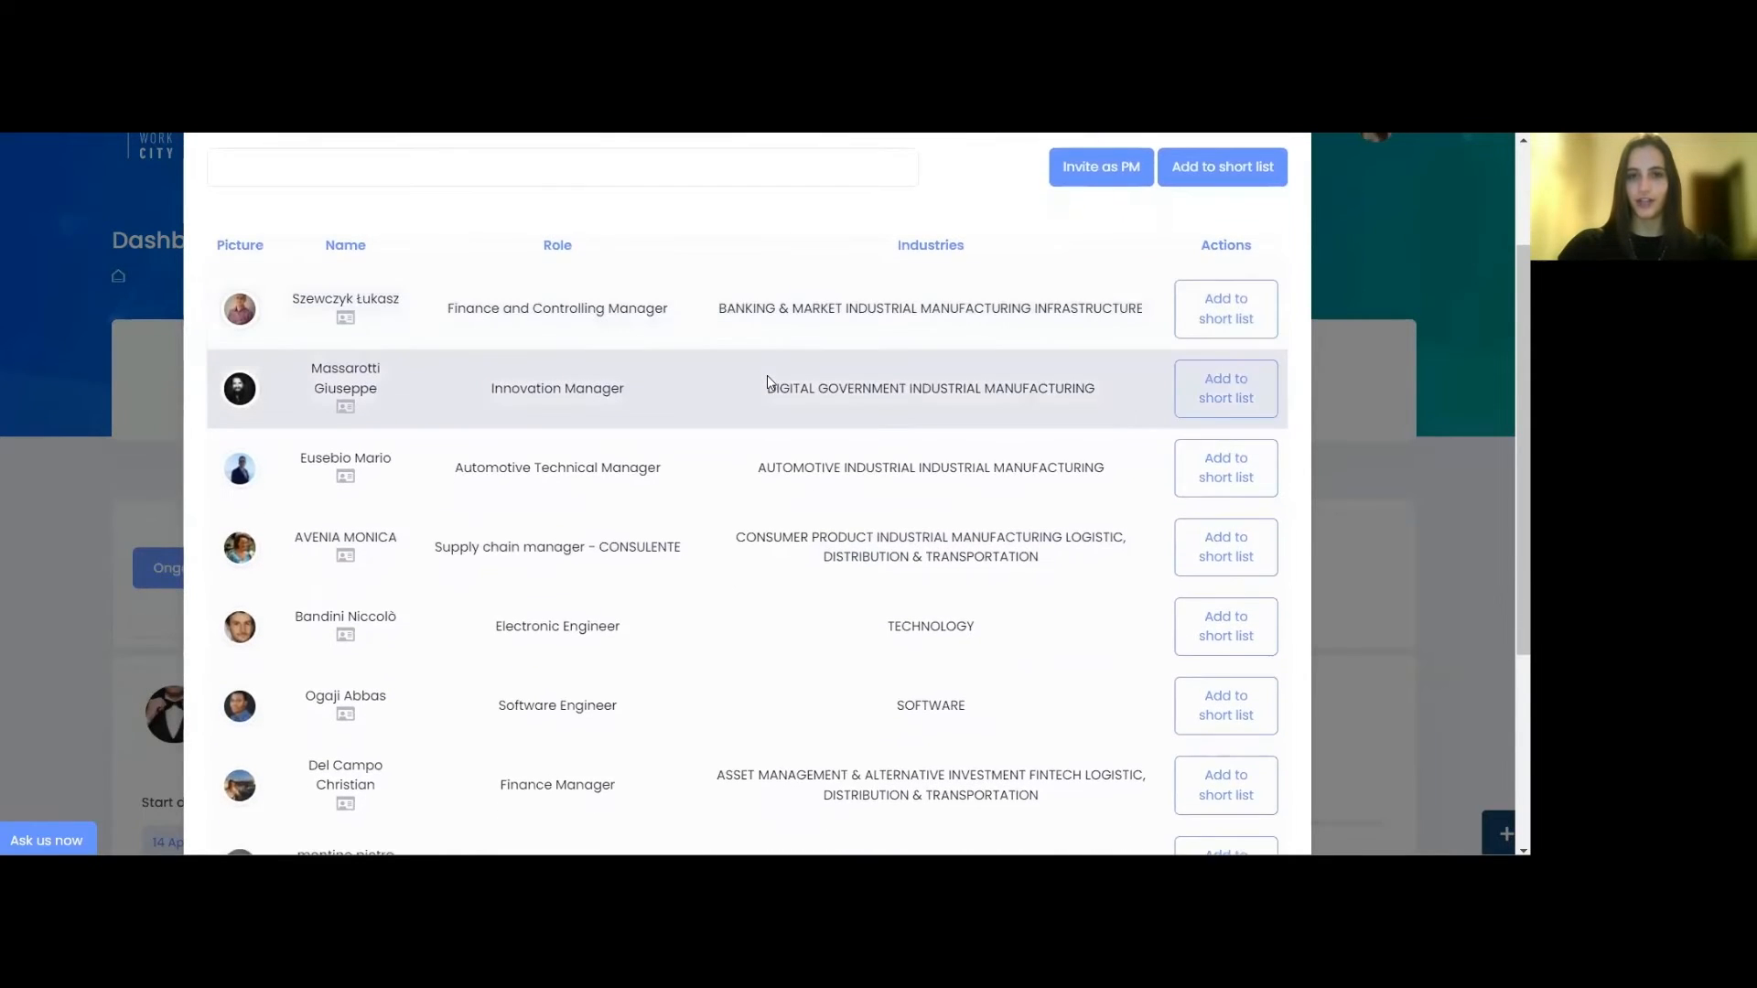
pyautogui.scroll(-1, 768, 382)
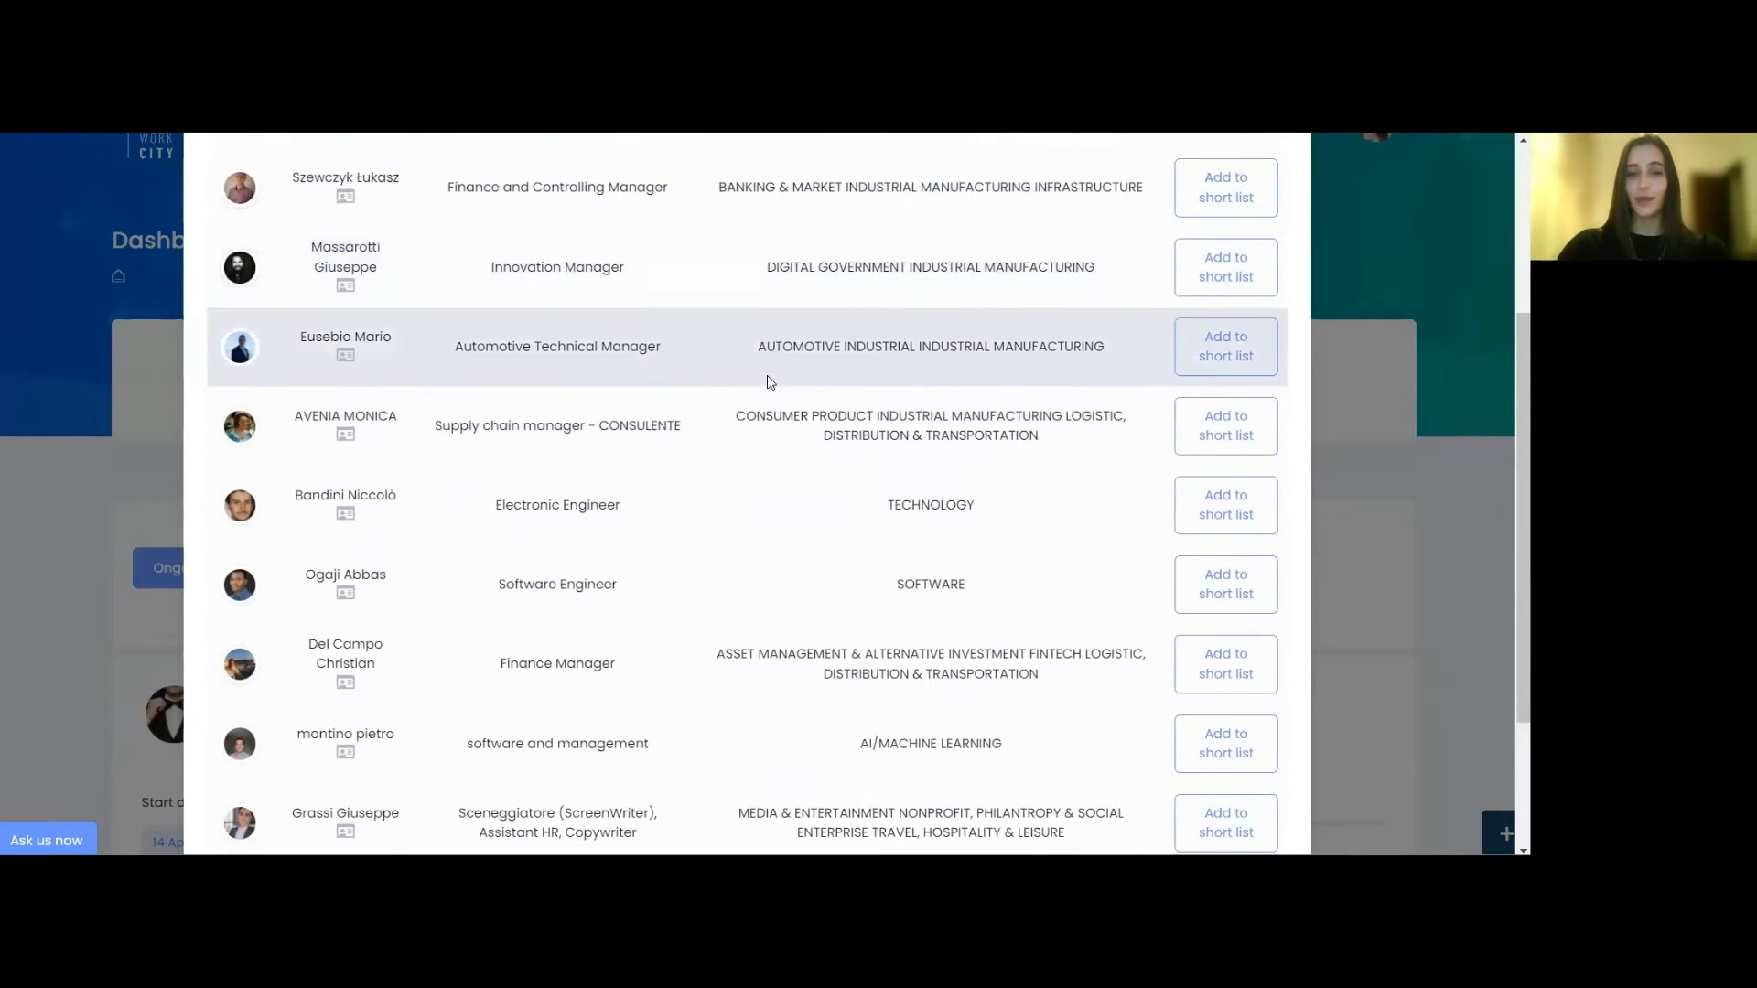
pyautogui.scroll(-1, 769, 382)
pyautogui.scroll(-3, 769, 380)
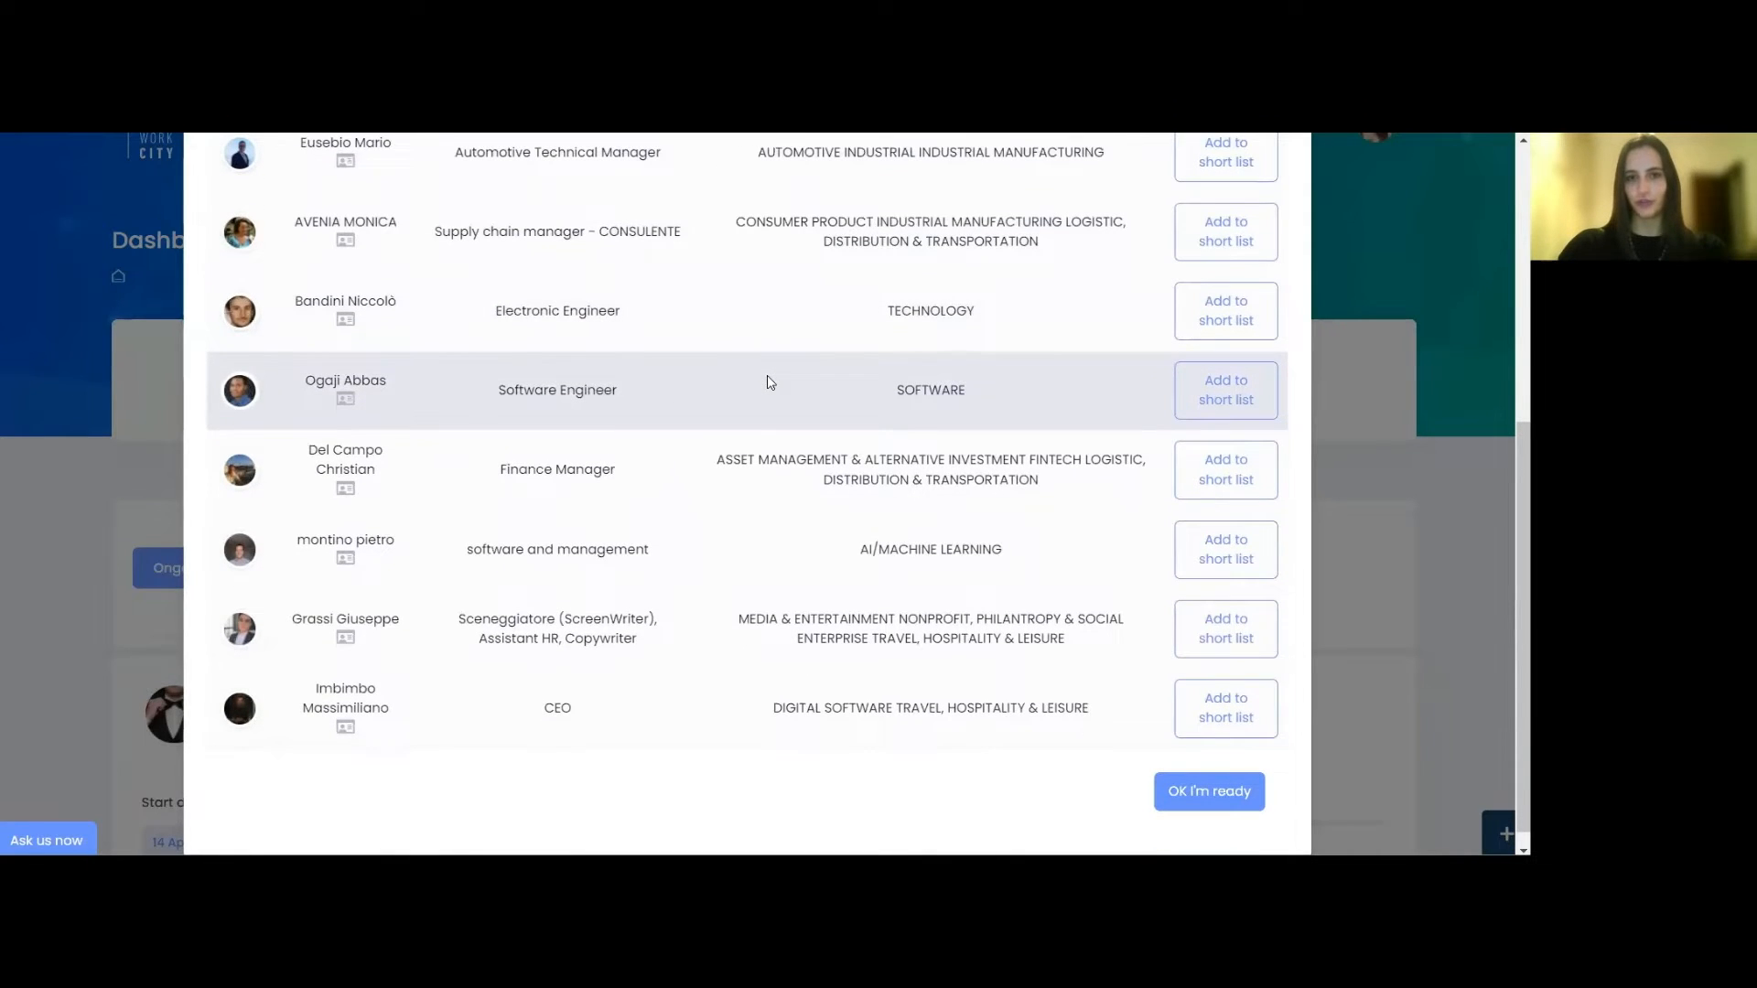
pyautogui.scroll(1, 768, 383)
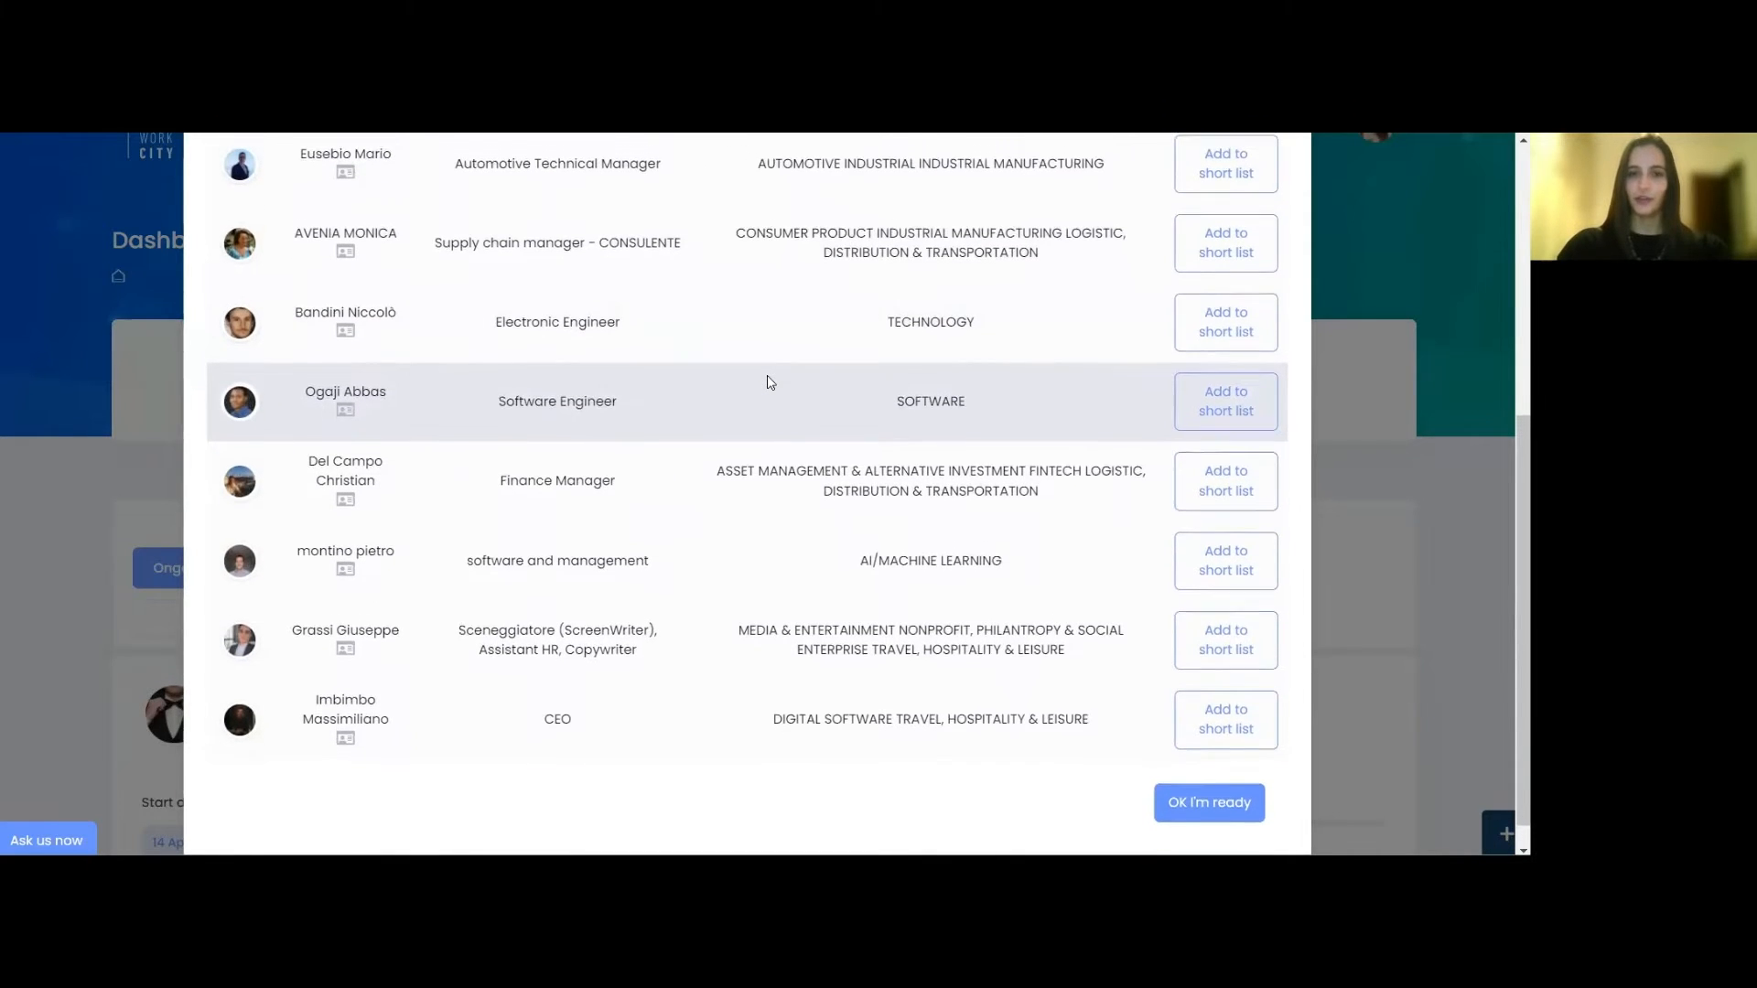
pyautogui.scroll(1, 769, 382)
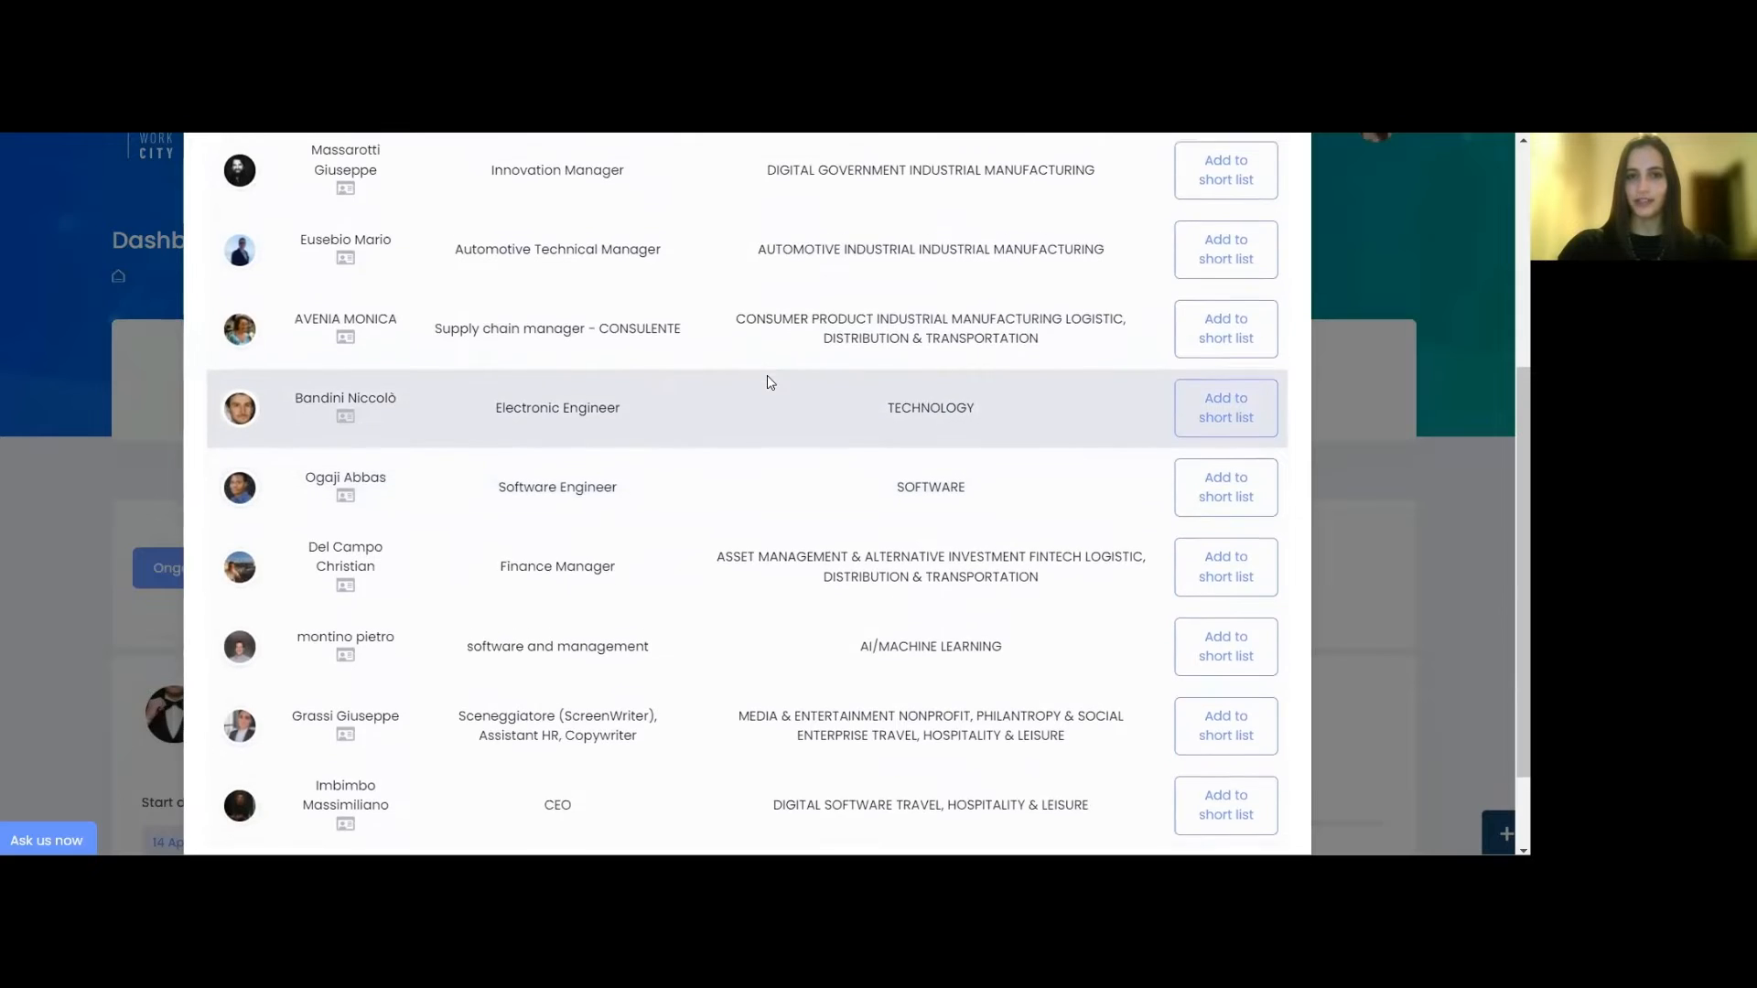
pyautogui.scroll(1, 768, 382)
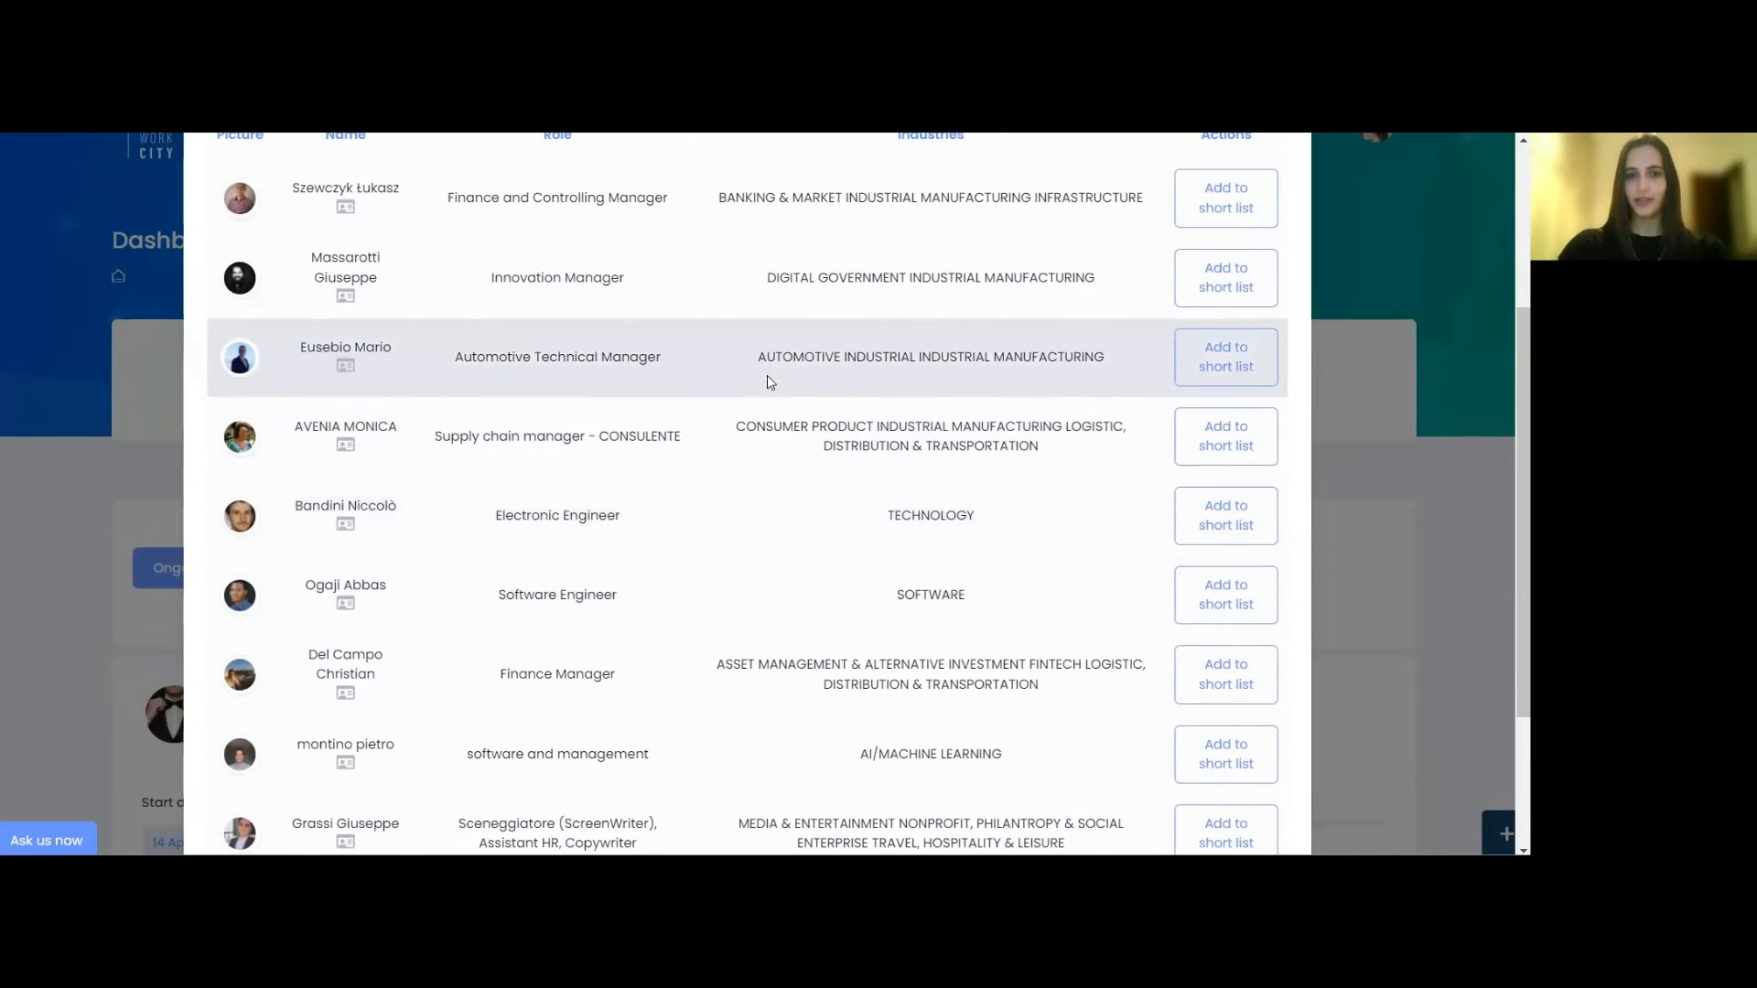
pyautogui.scroll(1, 768, 382)
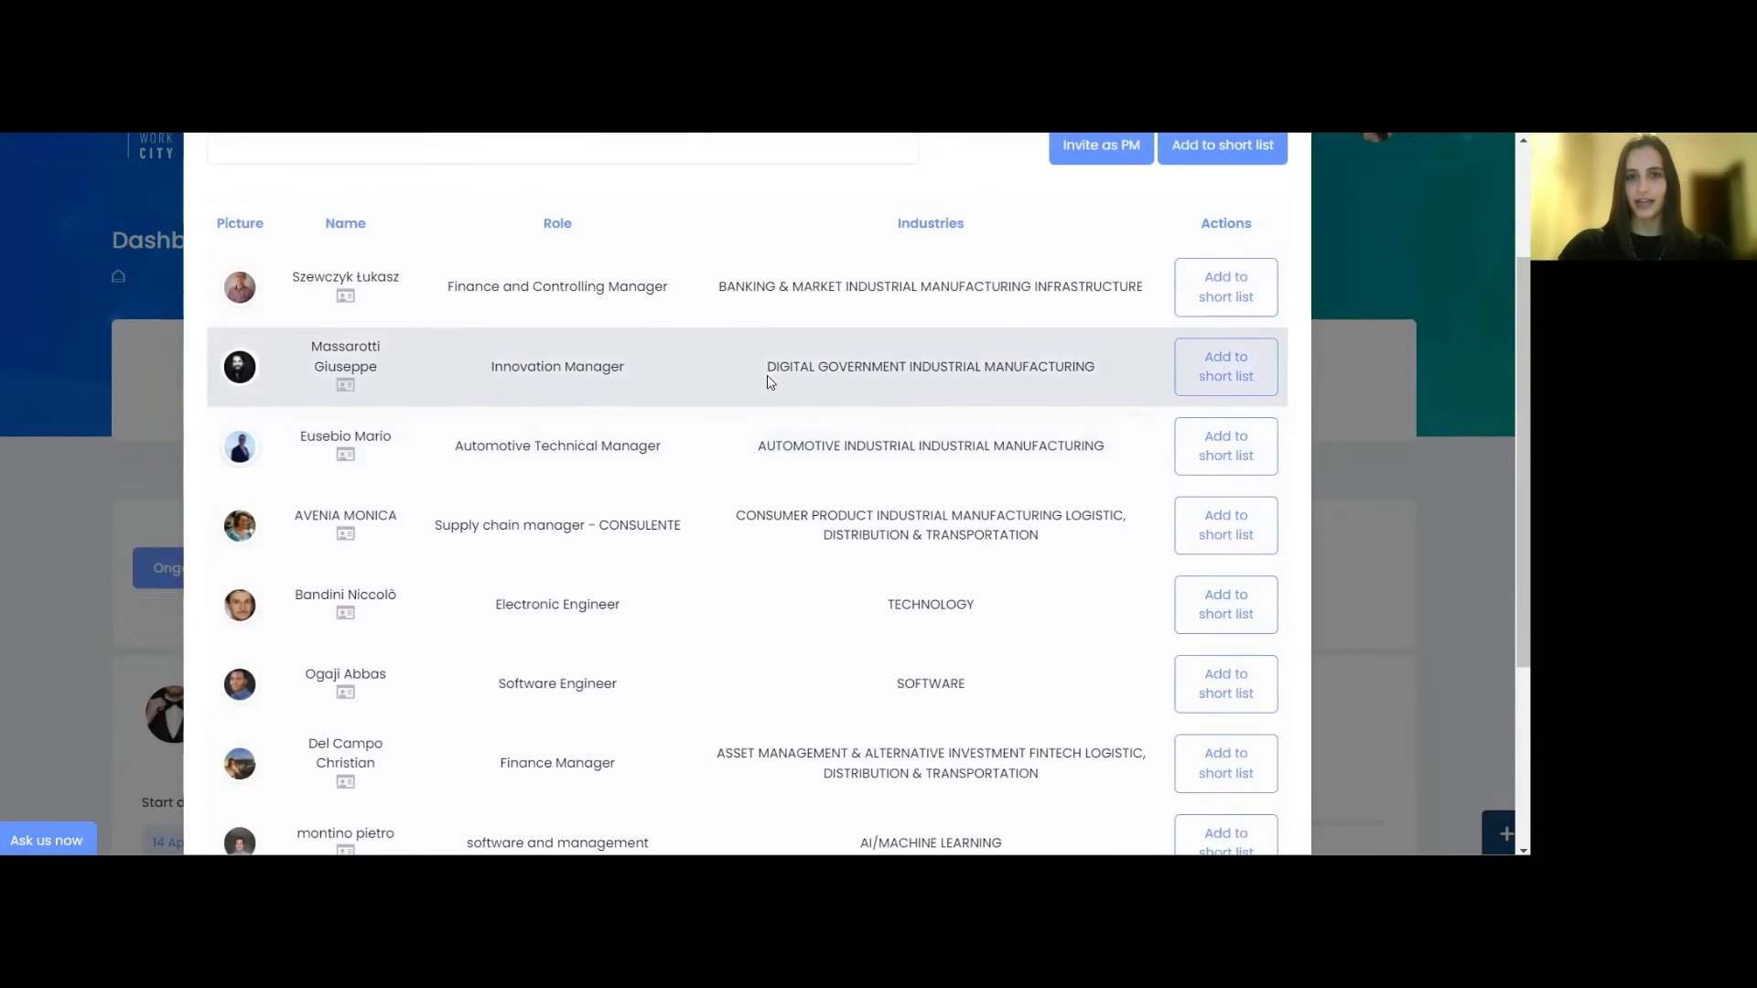
pyautogui.scroll(1, 768, 383)
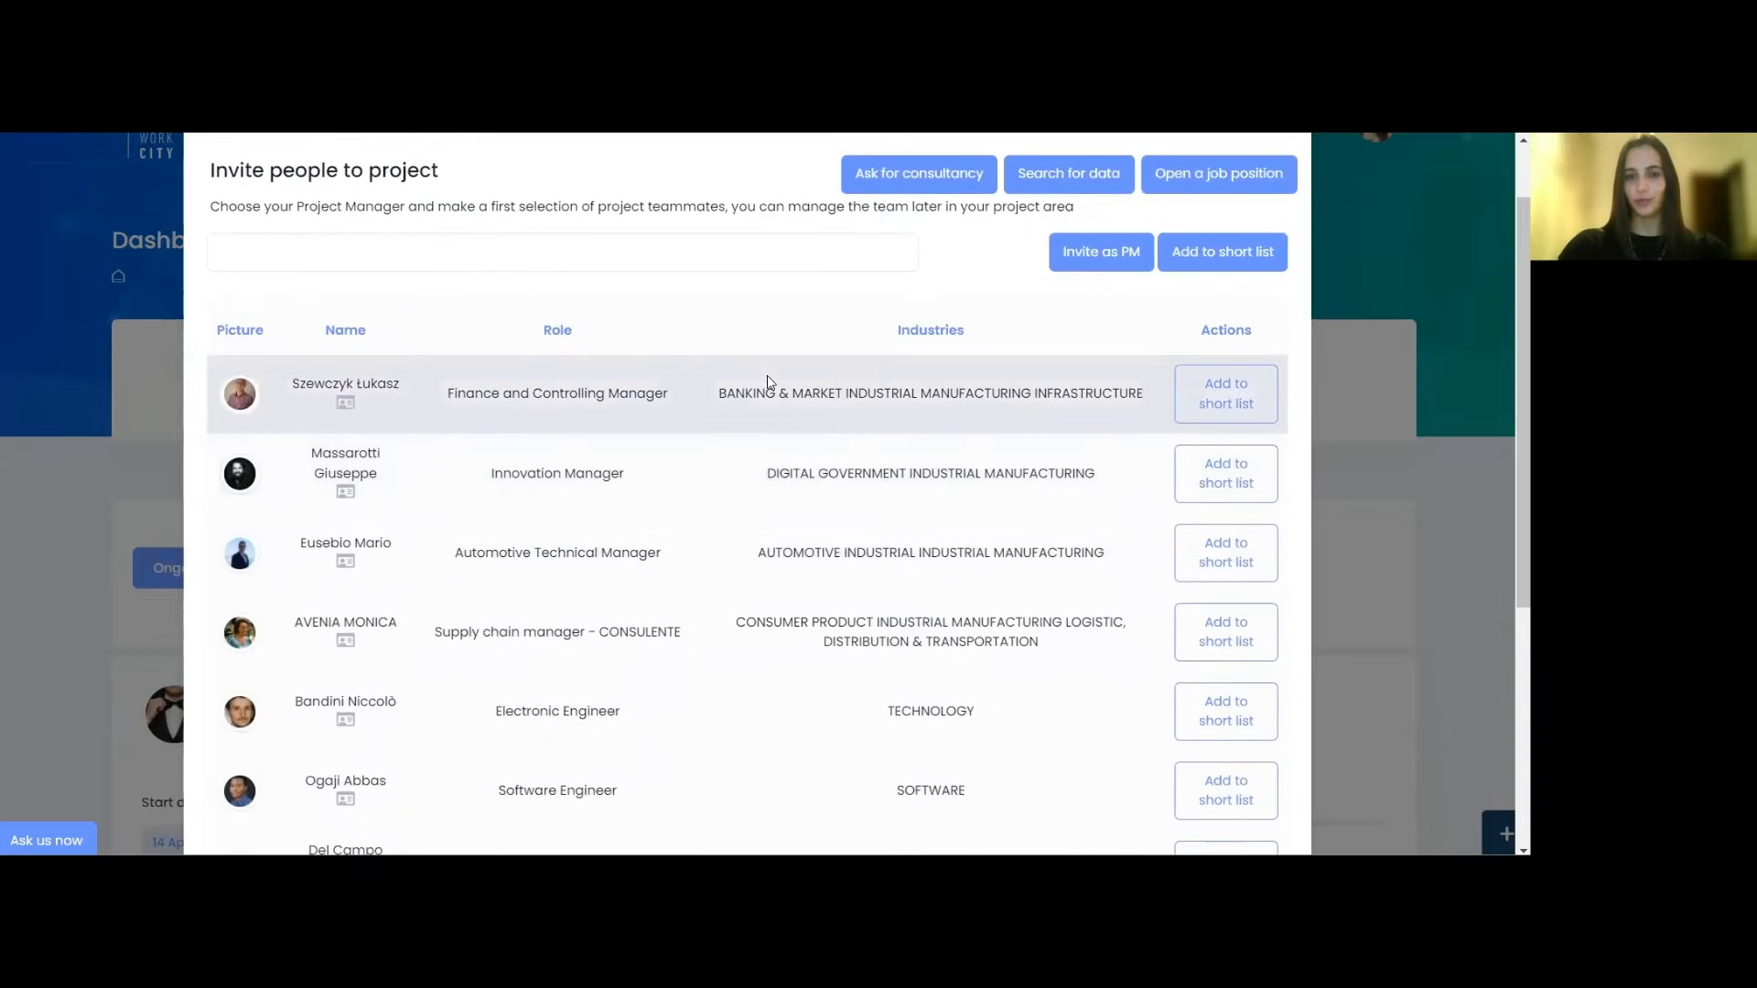
pyautogui.scroll(1, 768, 384)
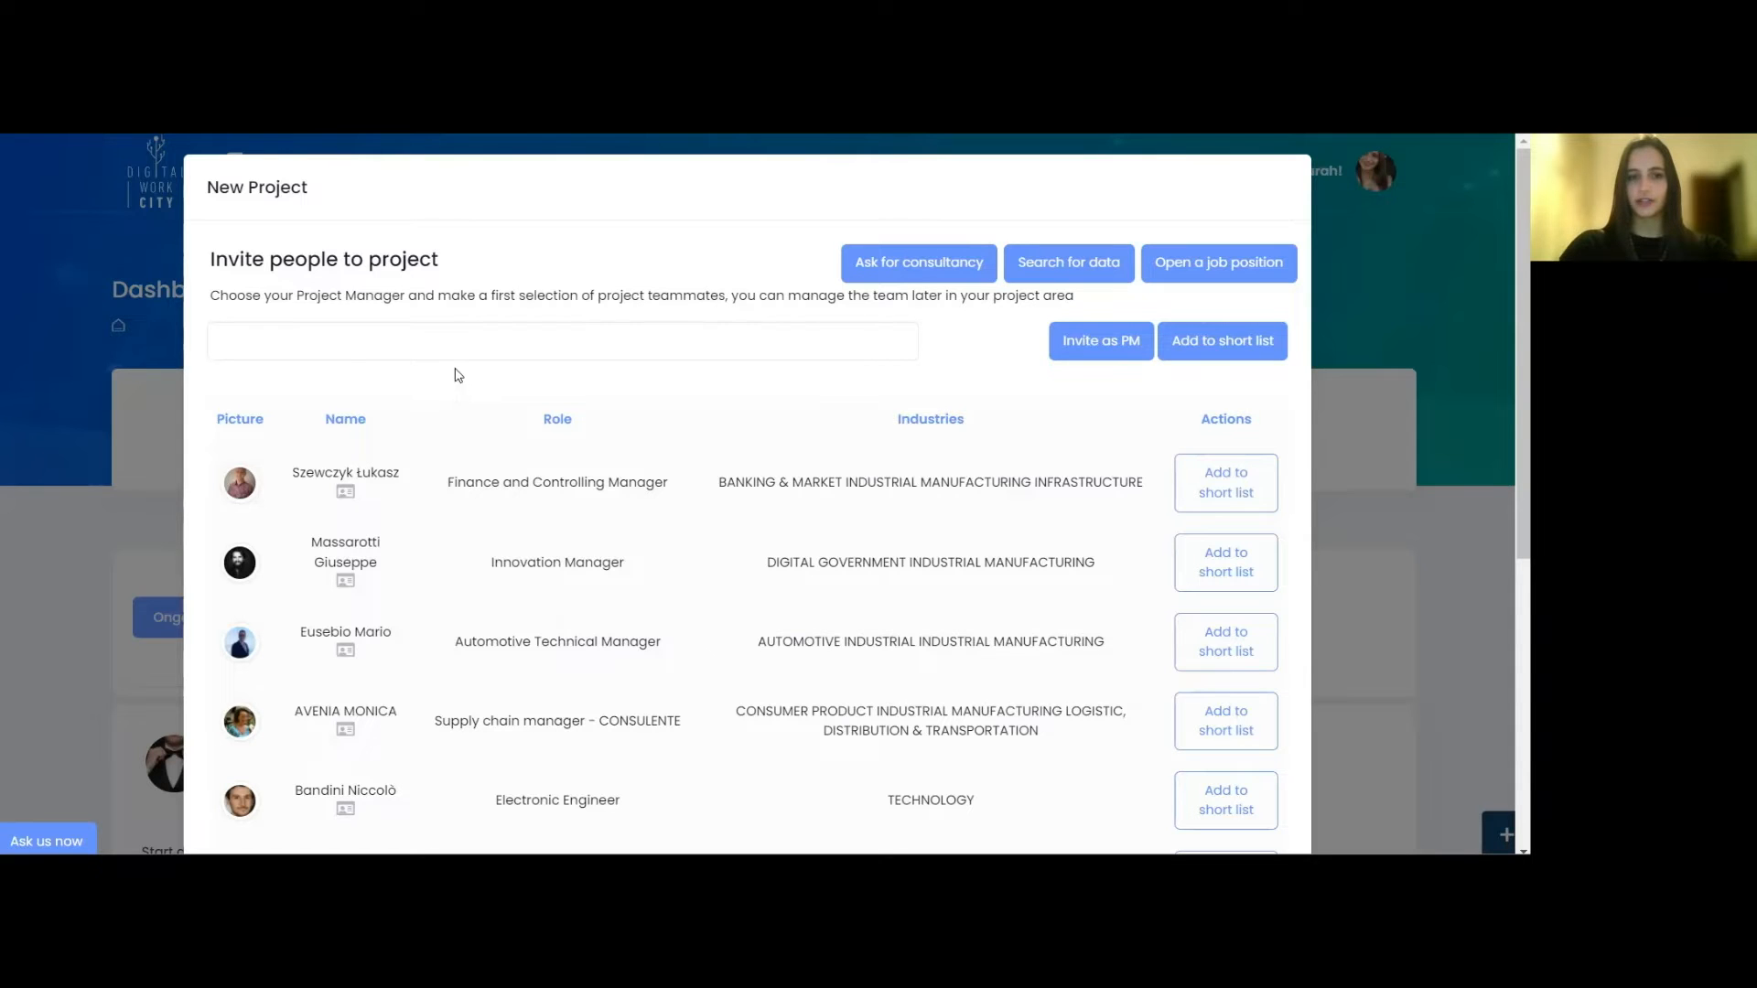
# Fill in the candidate's name for the invitation and add the Electronic Engineer and the Innovation Manager to the short list
pyautogui.click(435, 347)
pyautogui.write('matthew')
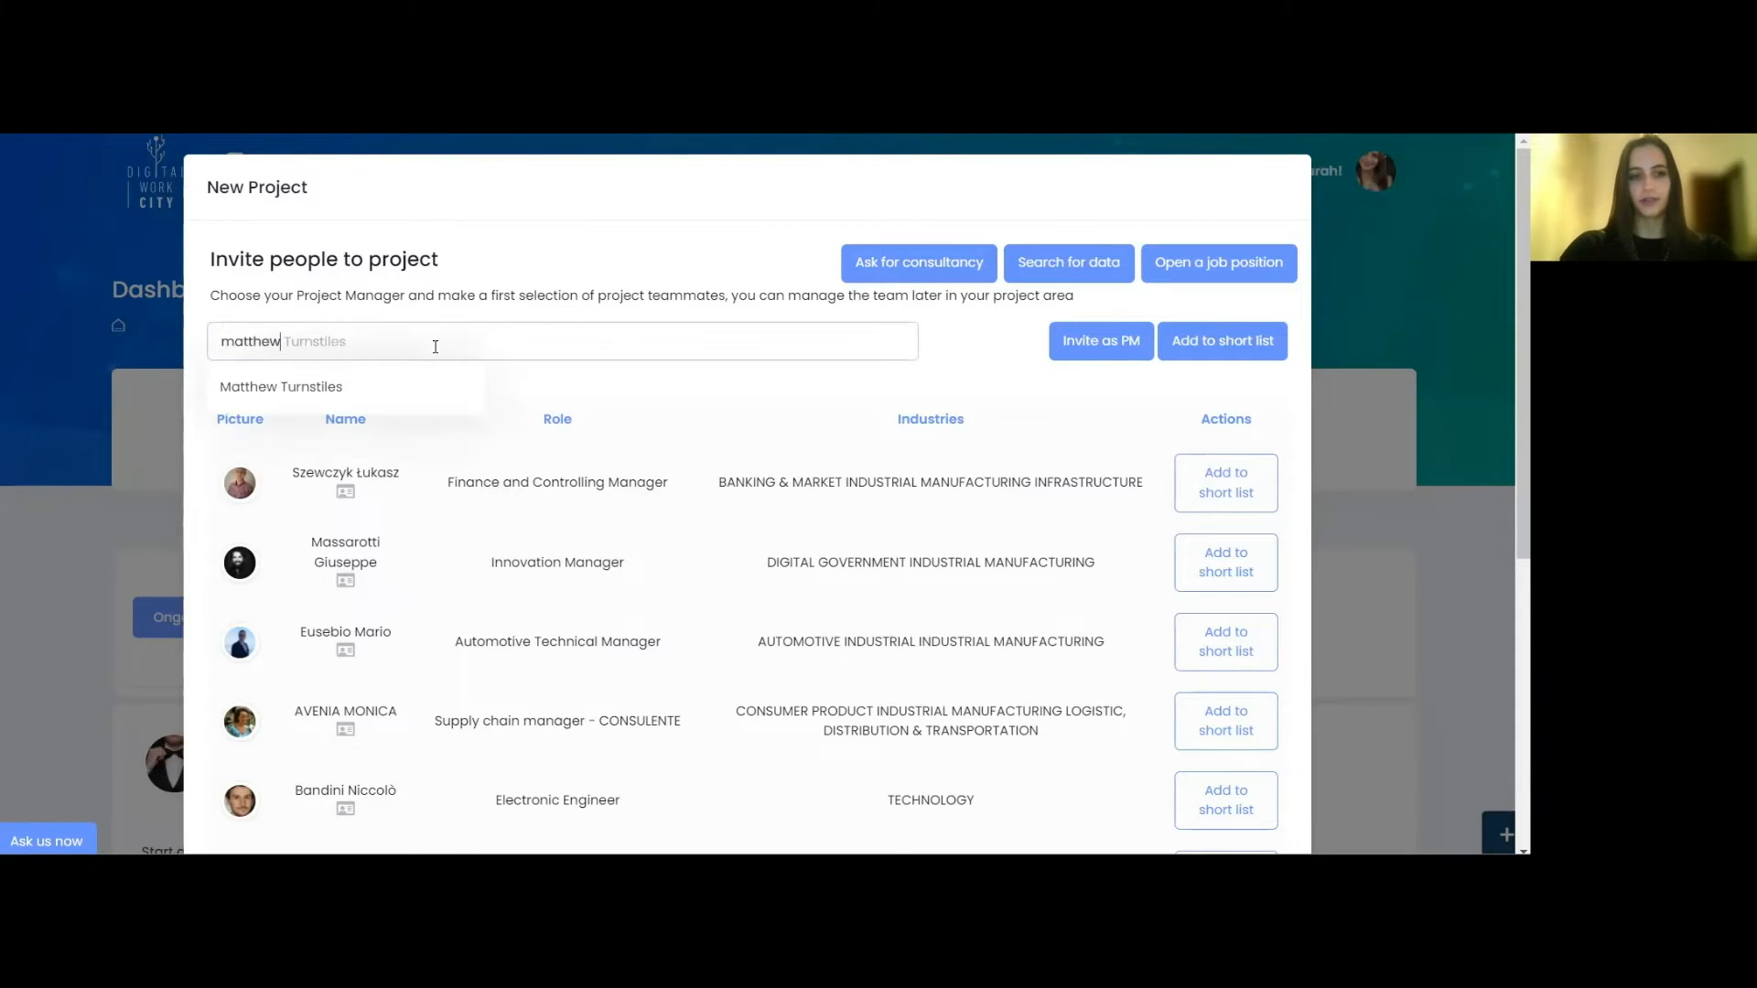
pyautogui.press('Tab')
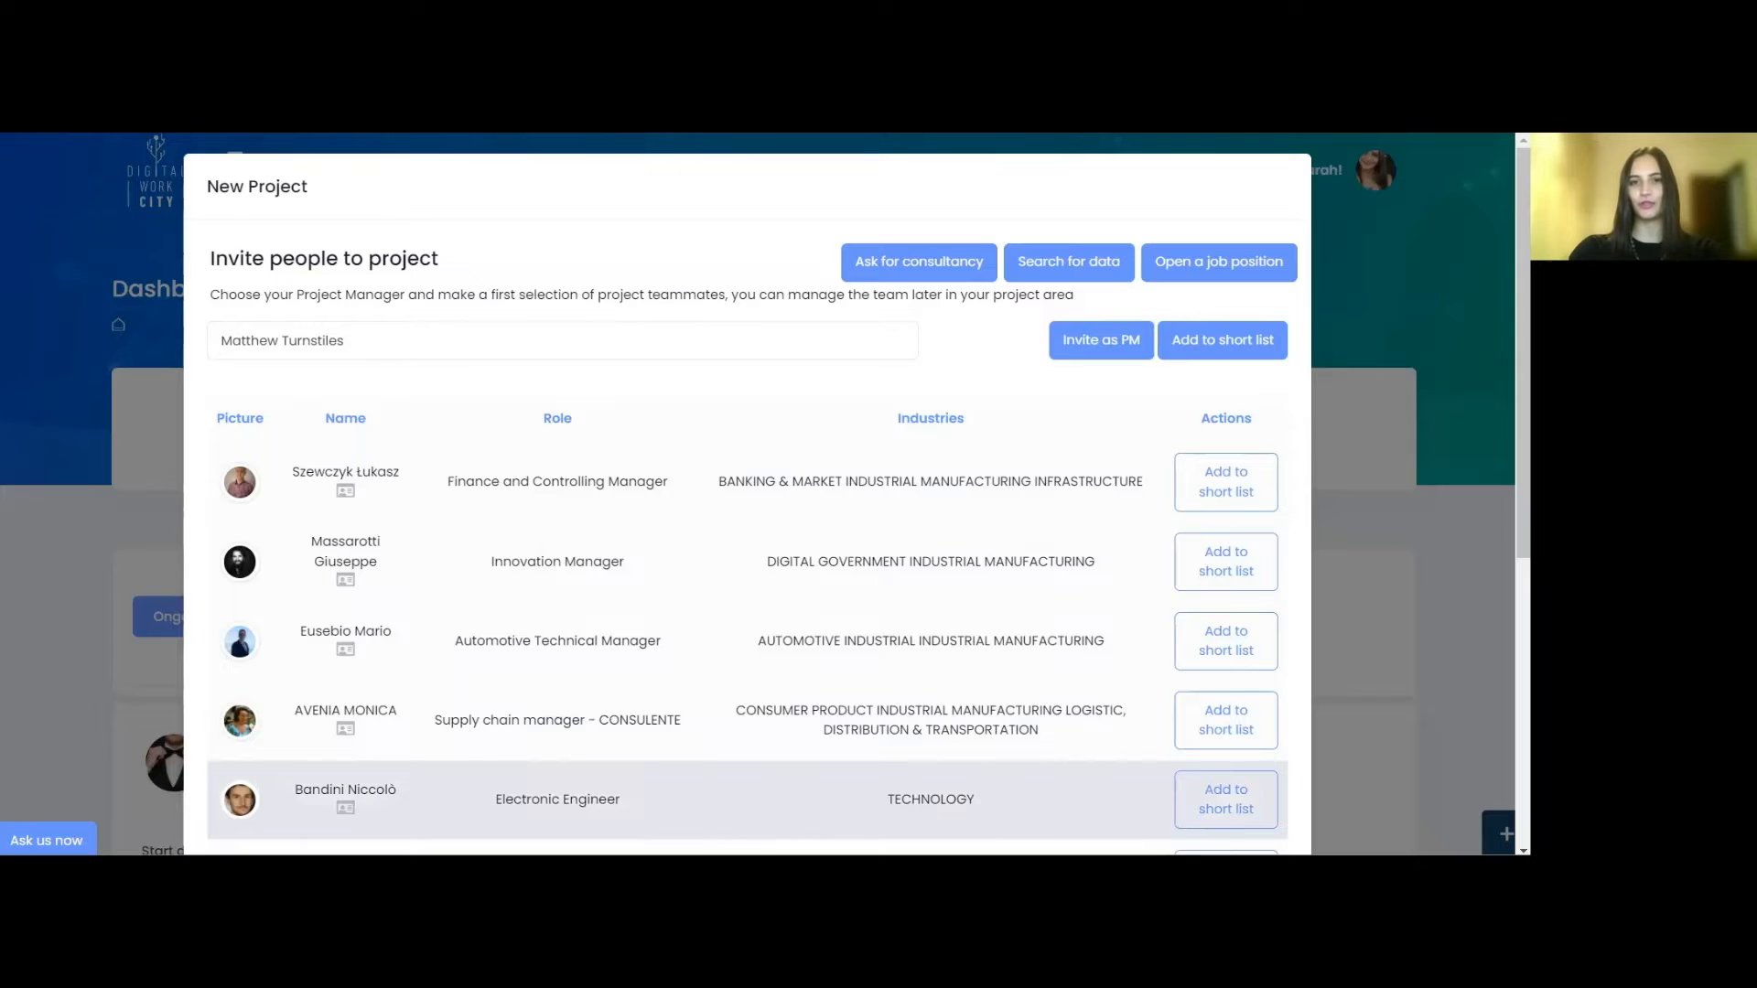
pyautogui.click(1219, 803)
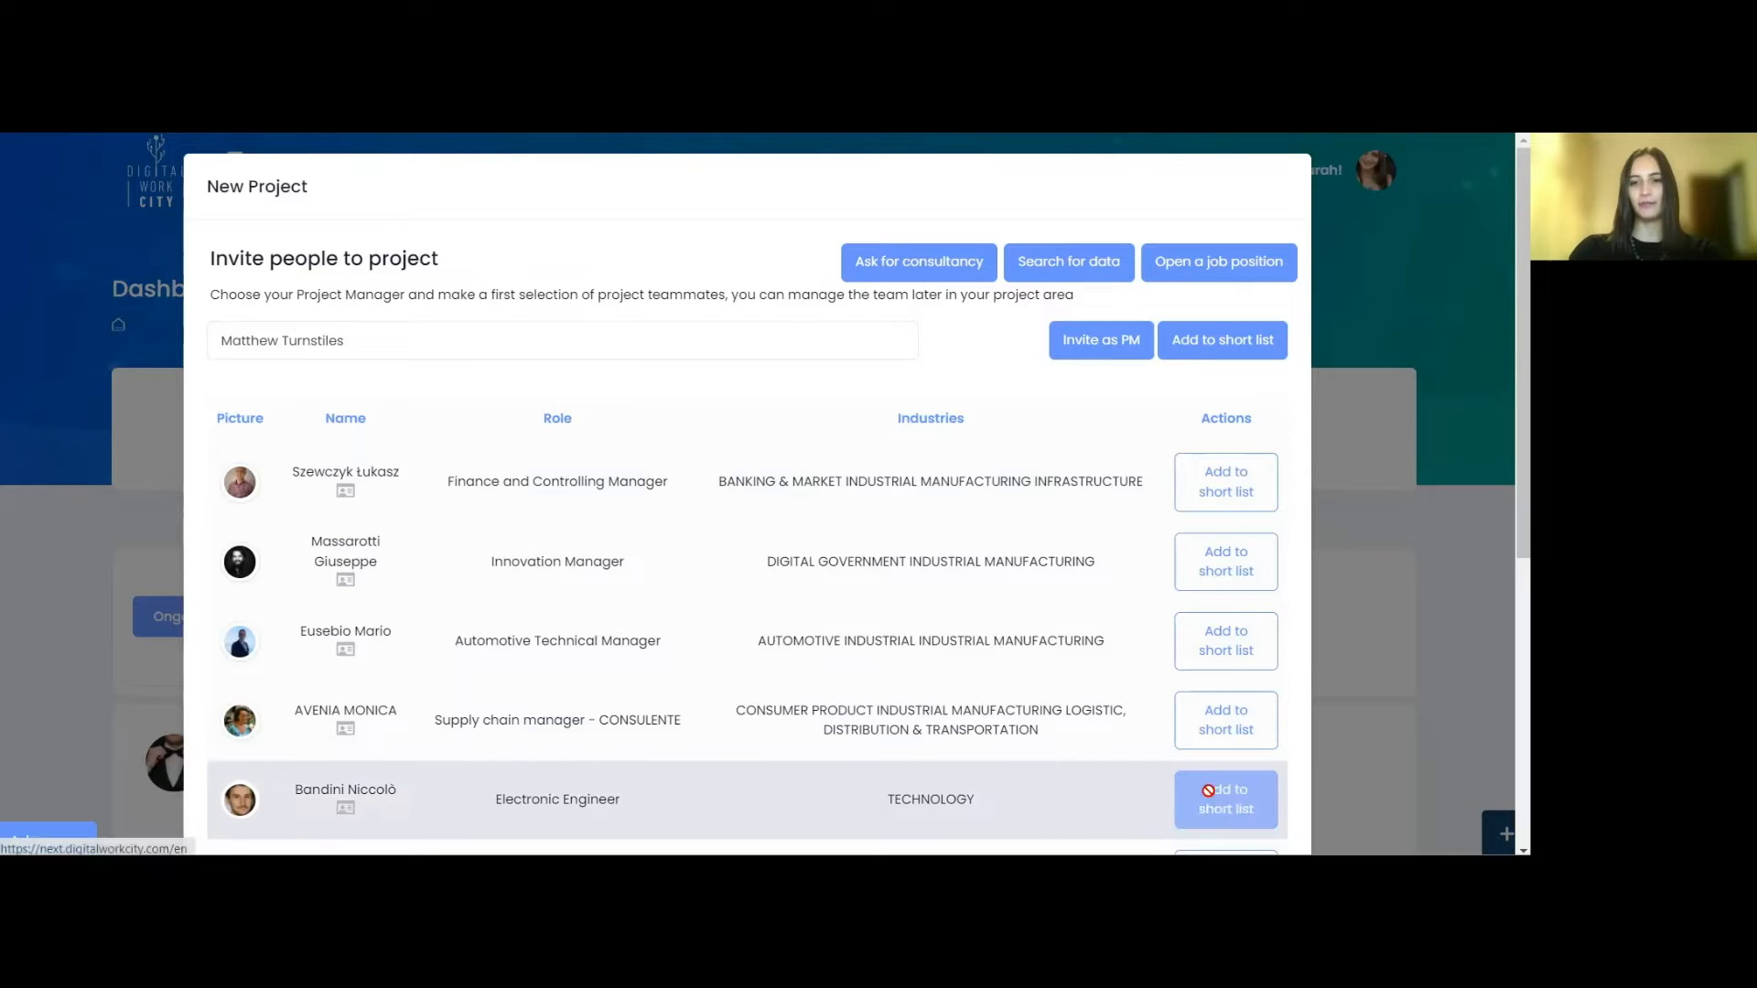
pyautogui.click(1224, 560)
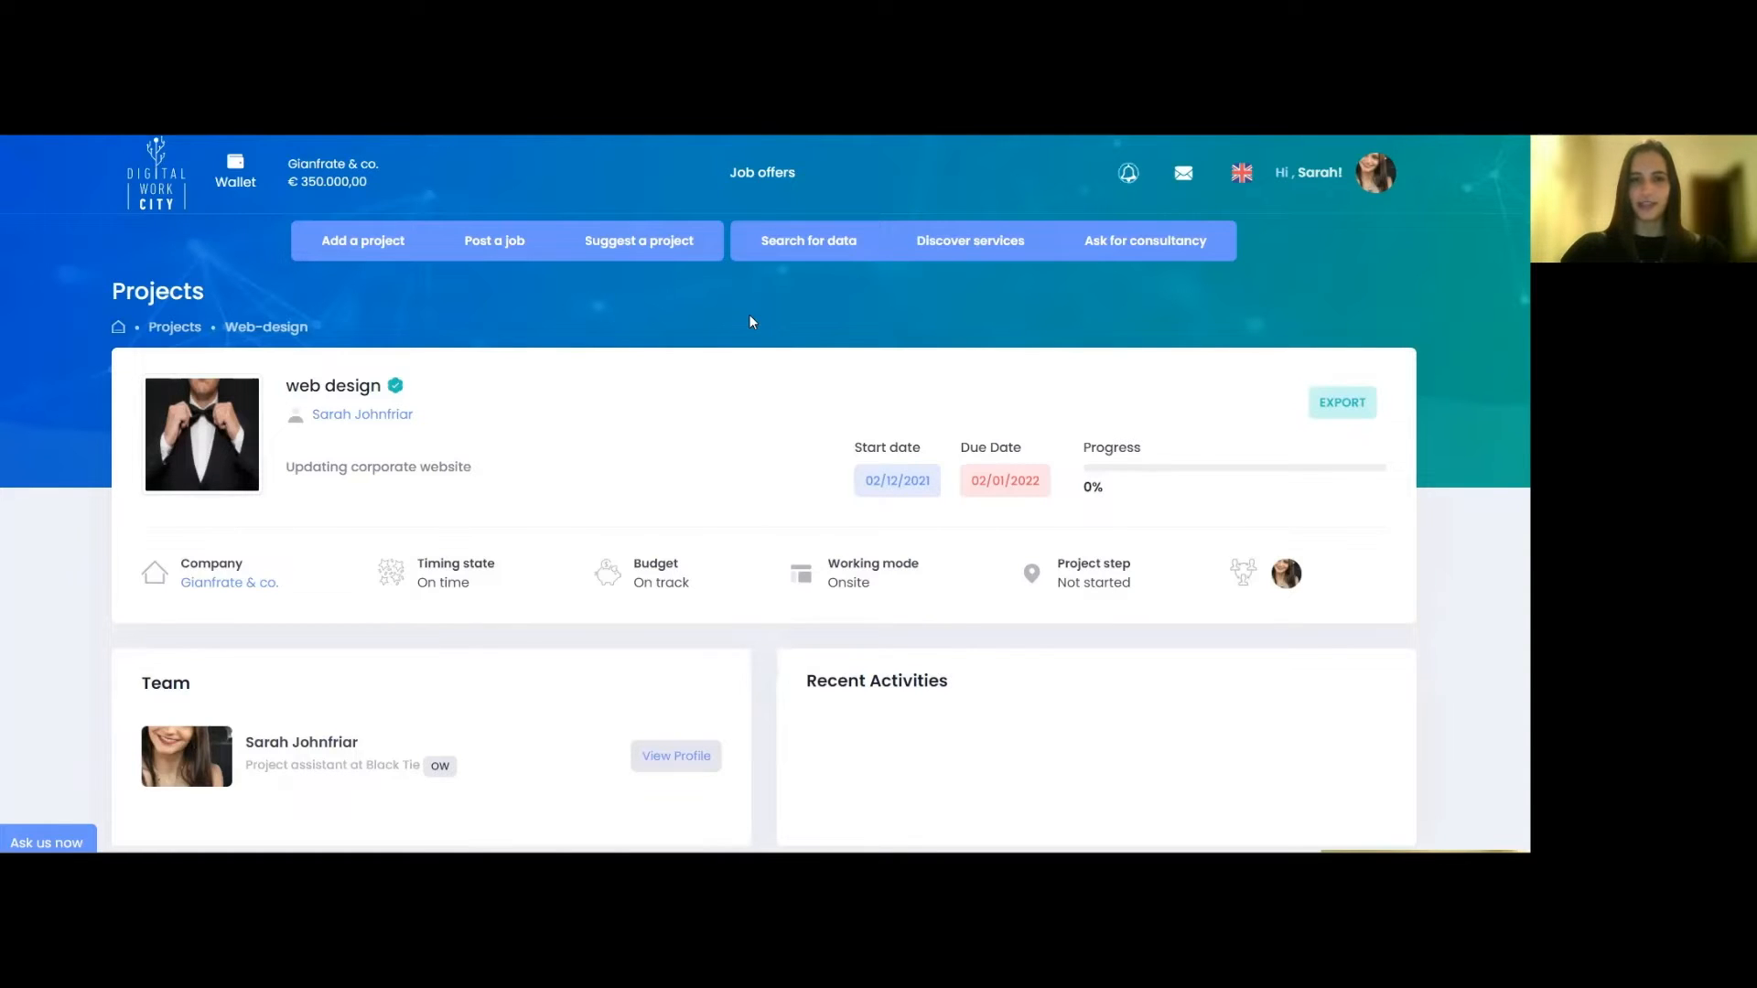
# Examine the project page's overview, team, recent activities, documents, job openings and Basecamp link
pyautogui.scroll(-1, 750, 320)
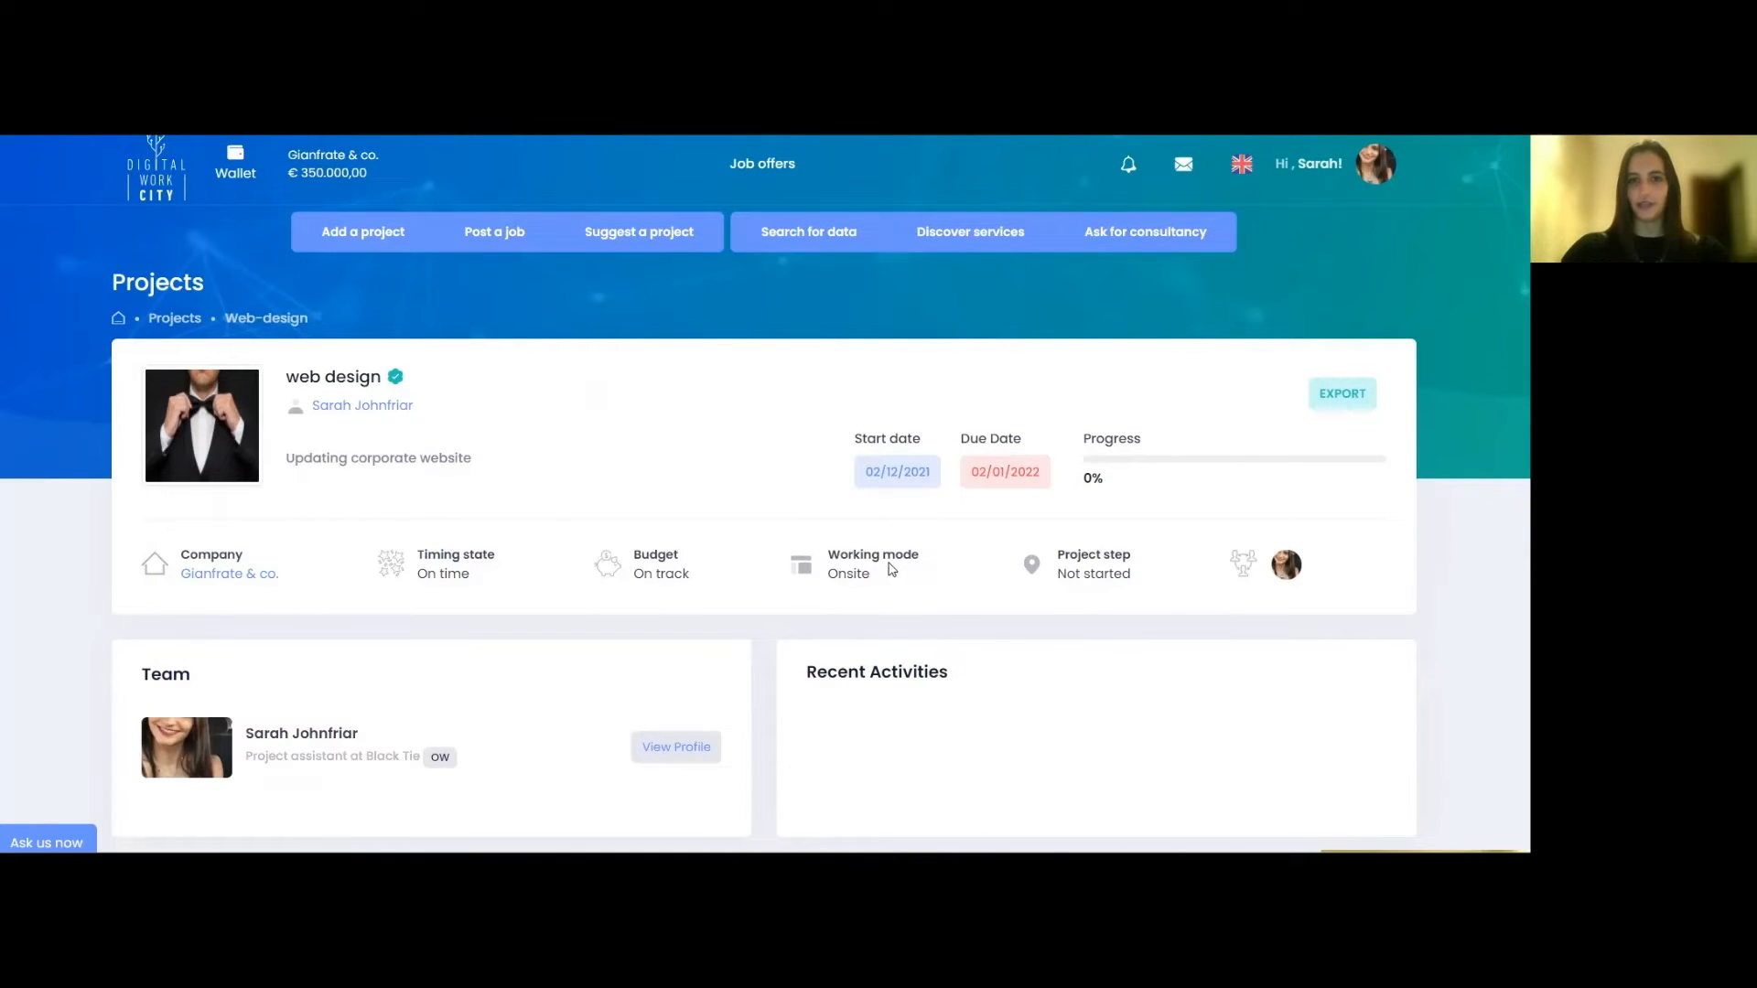
pyautogui.scroll(-1, 901, 549)
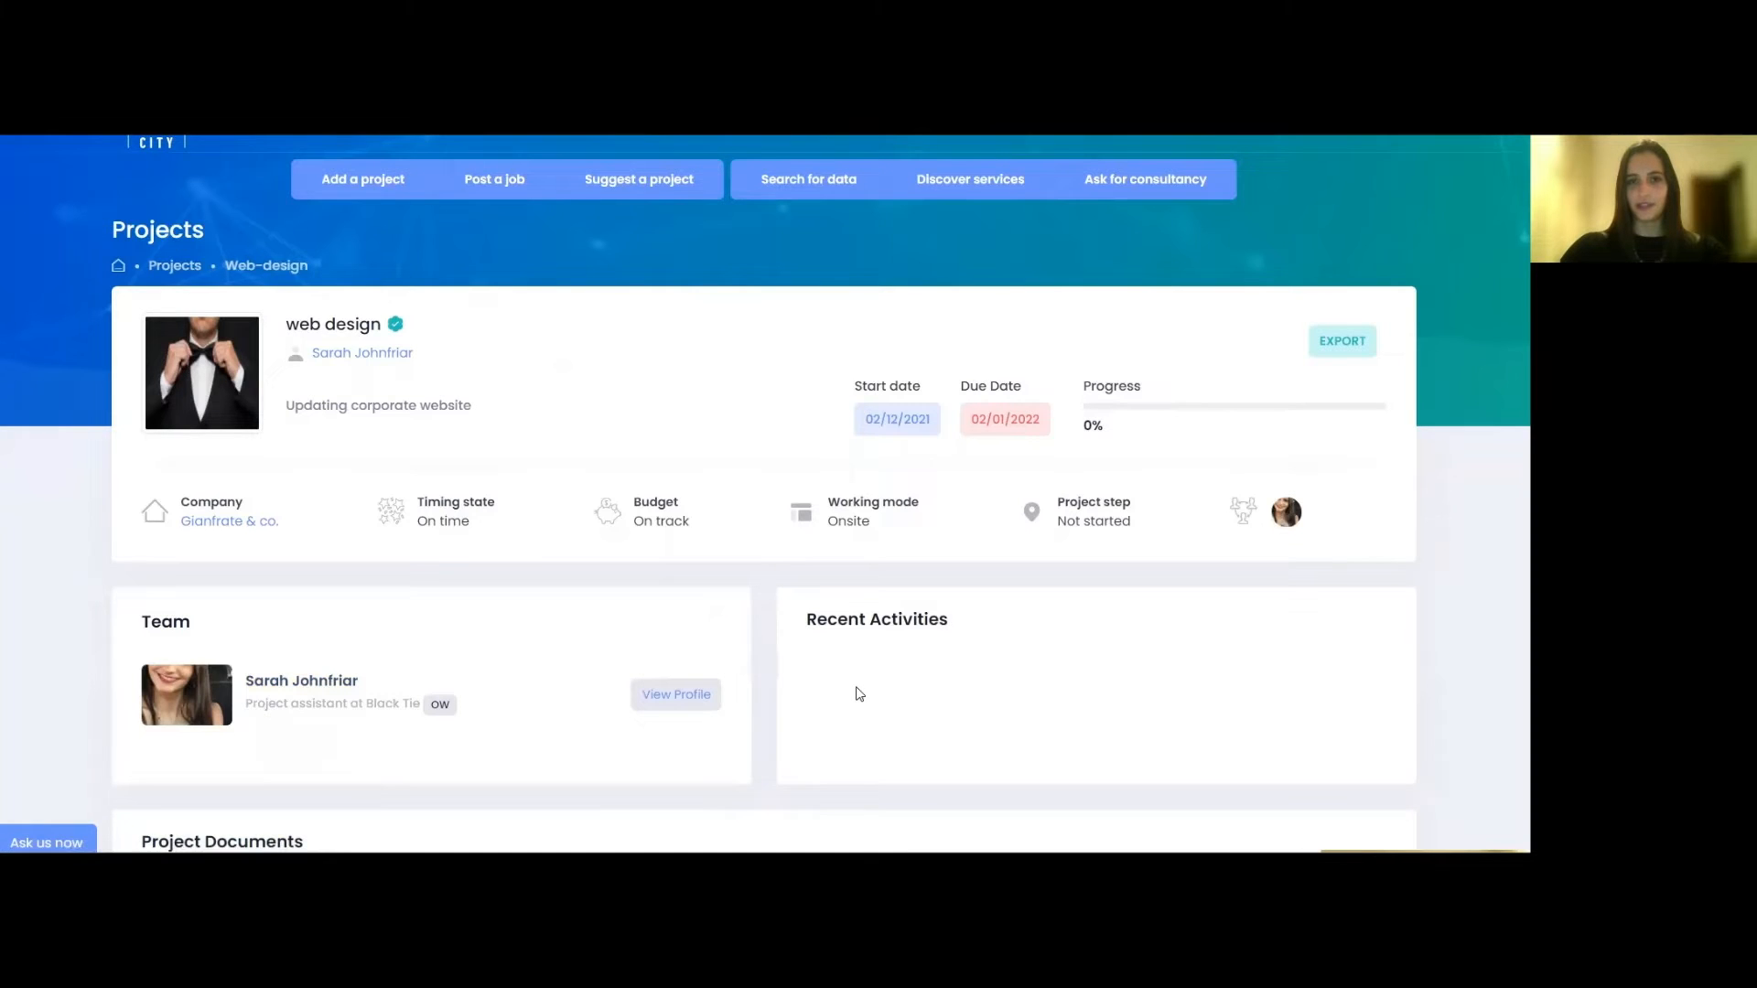
pyautogui.scroll(-3, 859, 694)
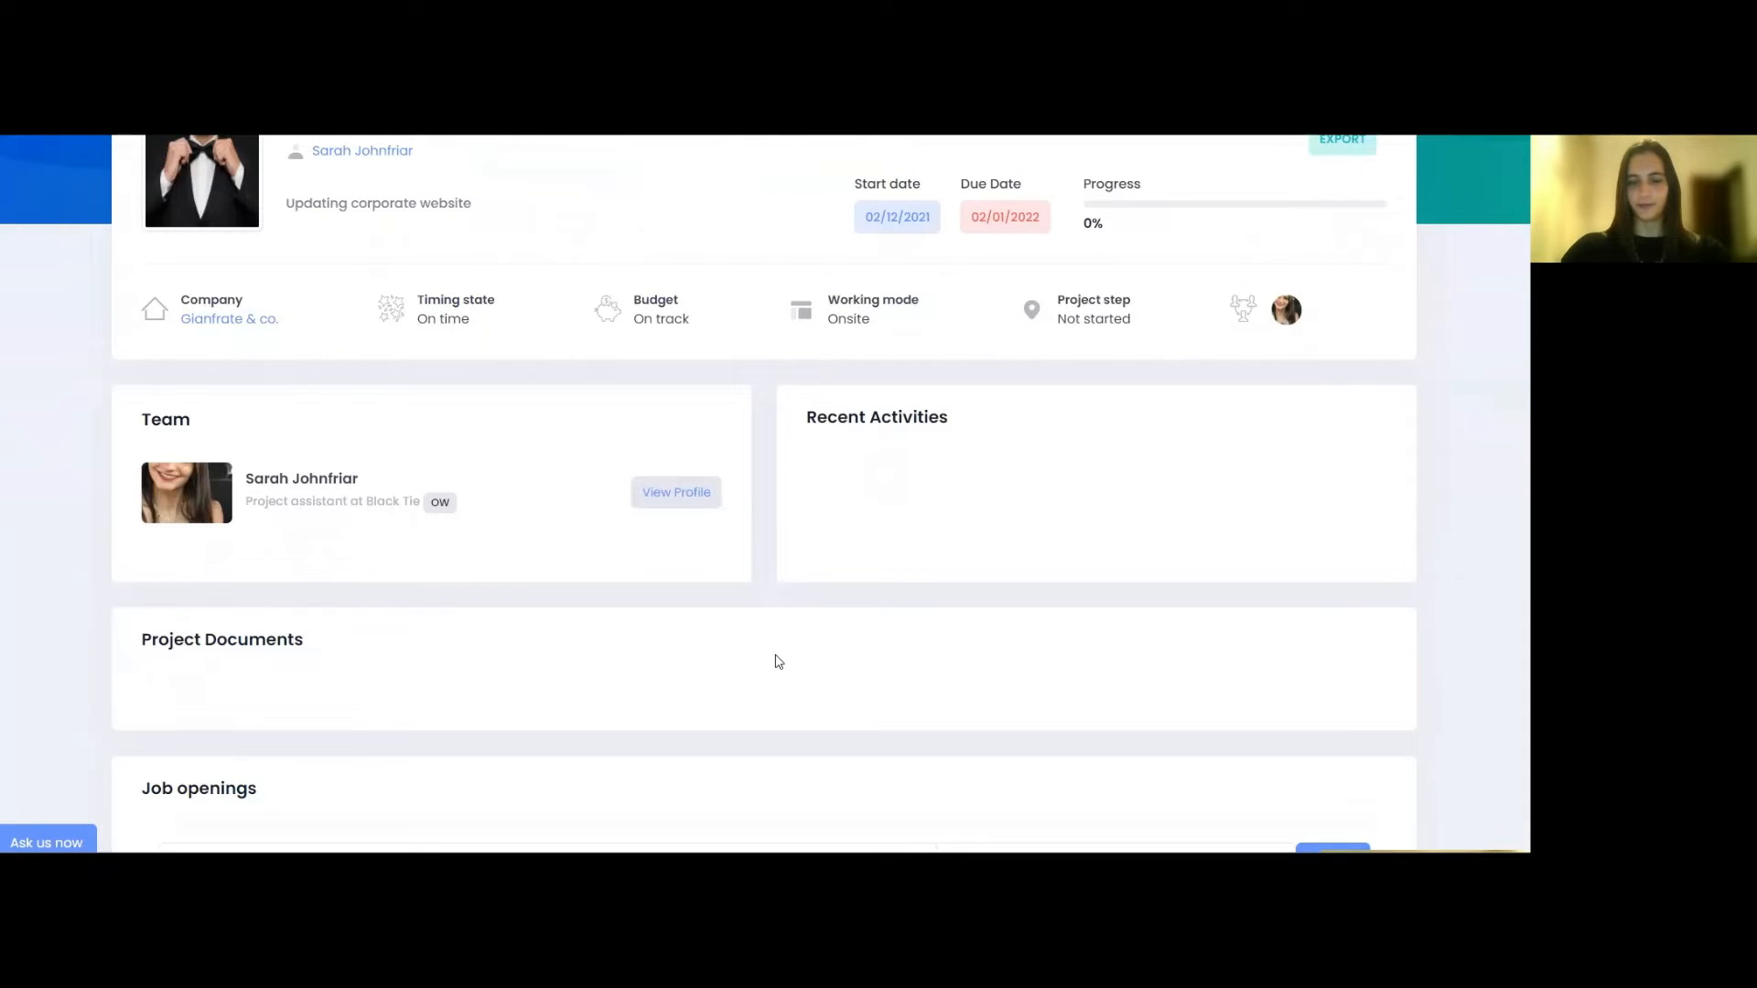
pyautogui.scroll(-2, 777, 661)
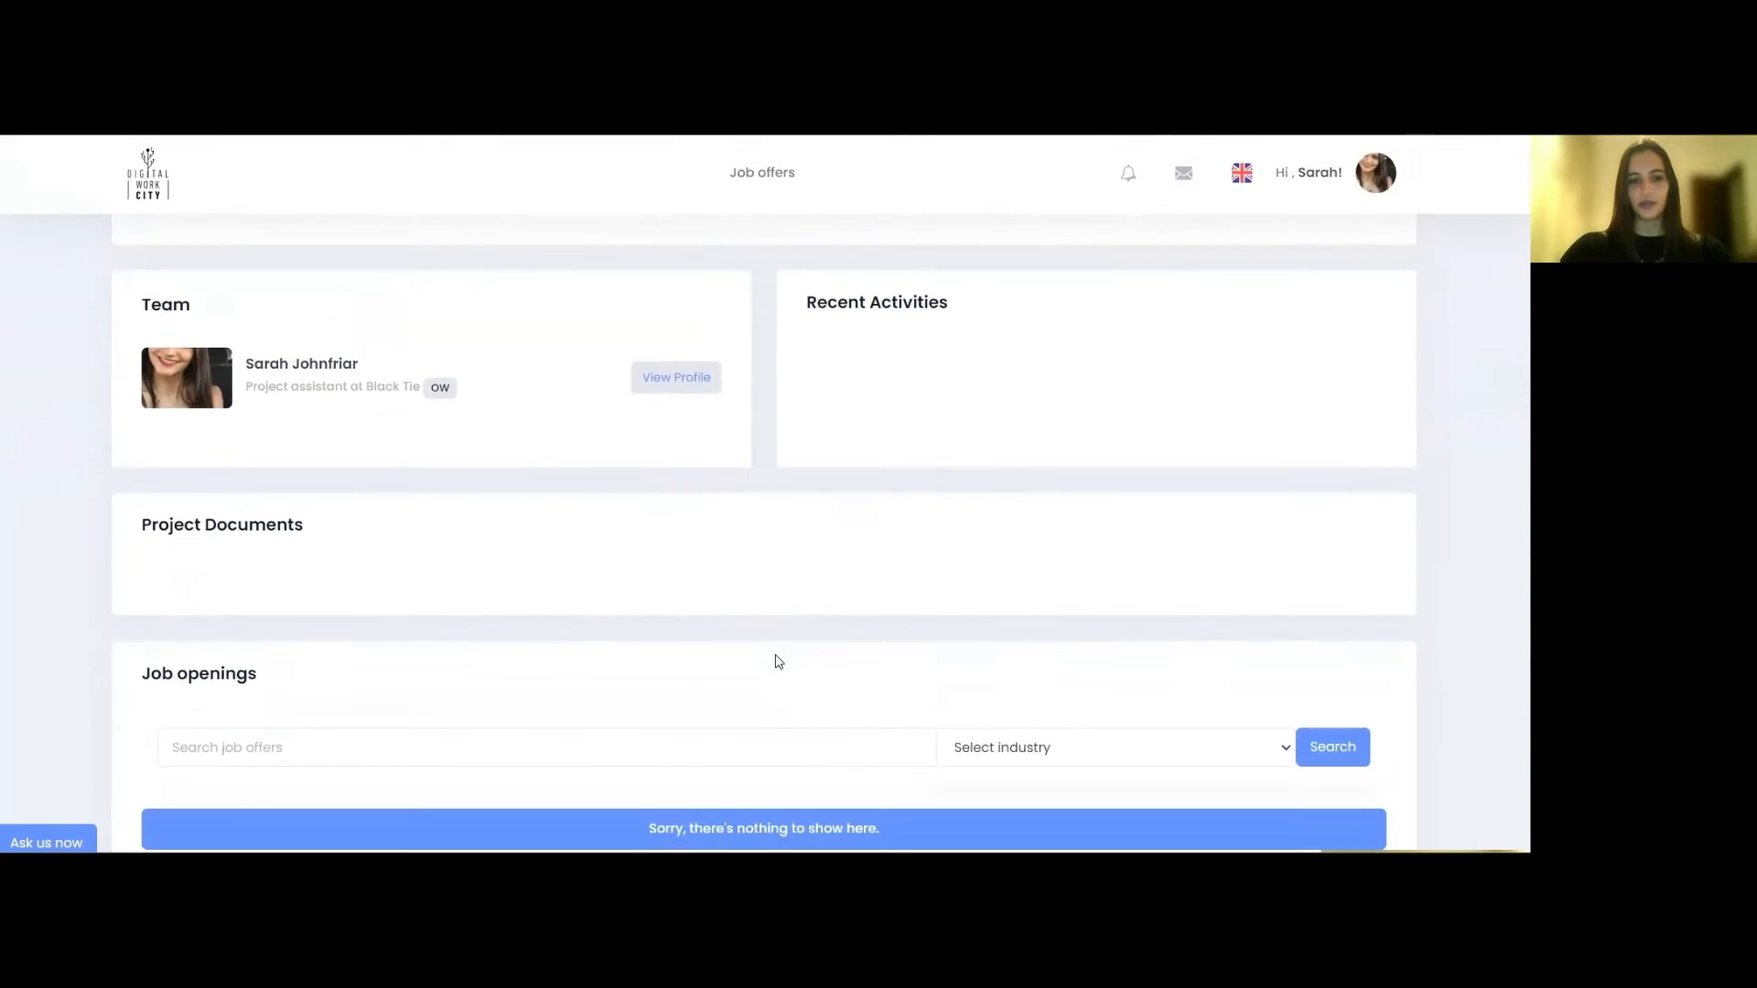
pyautogui.scroll(-1, 778, 660)
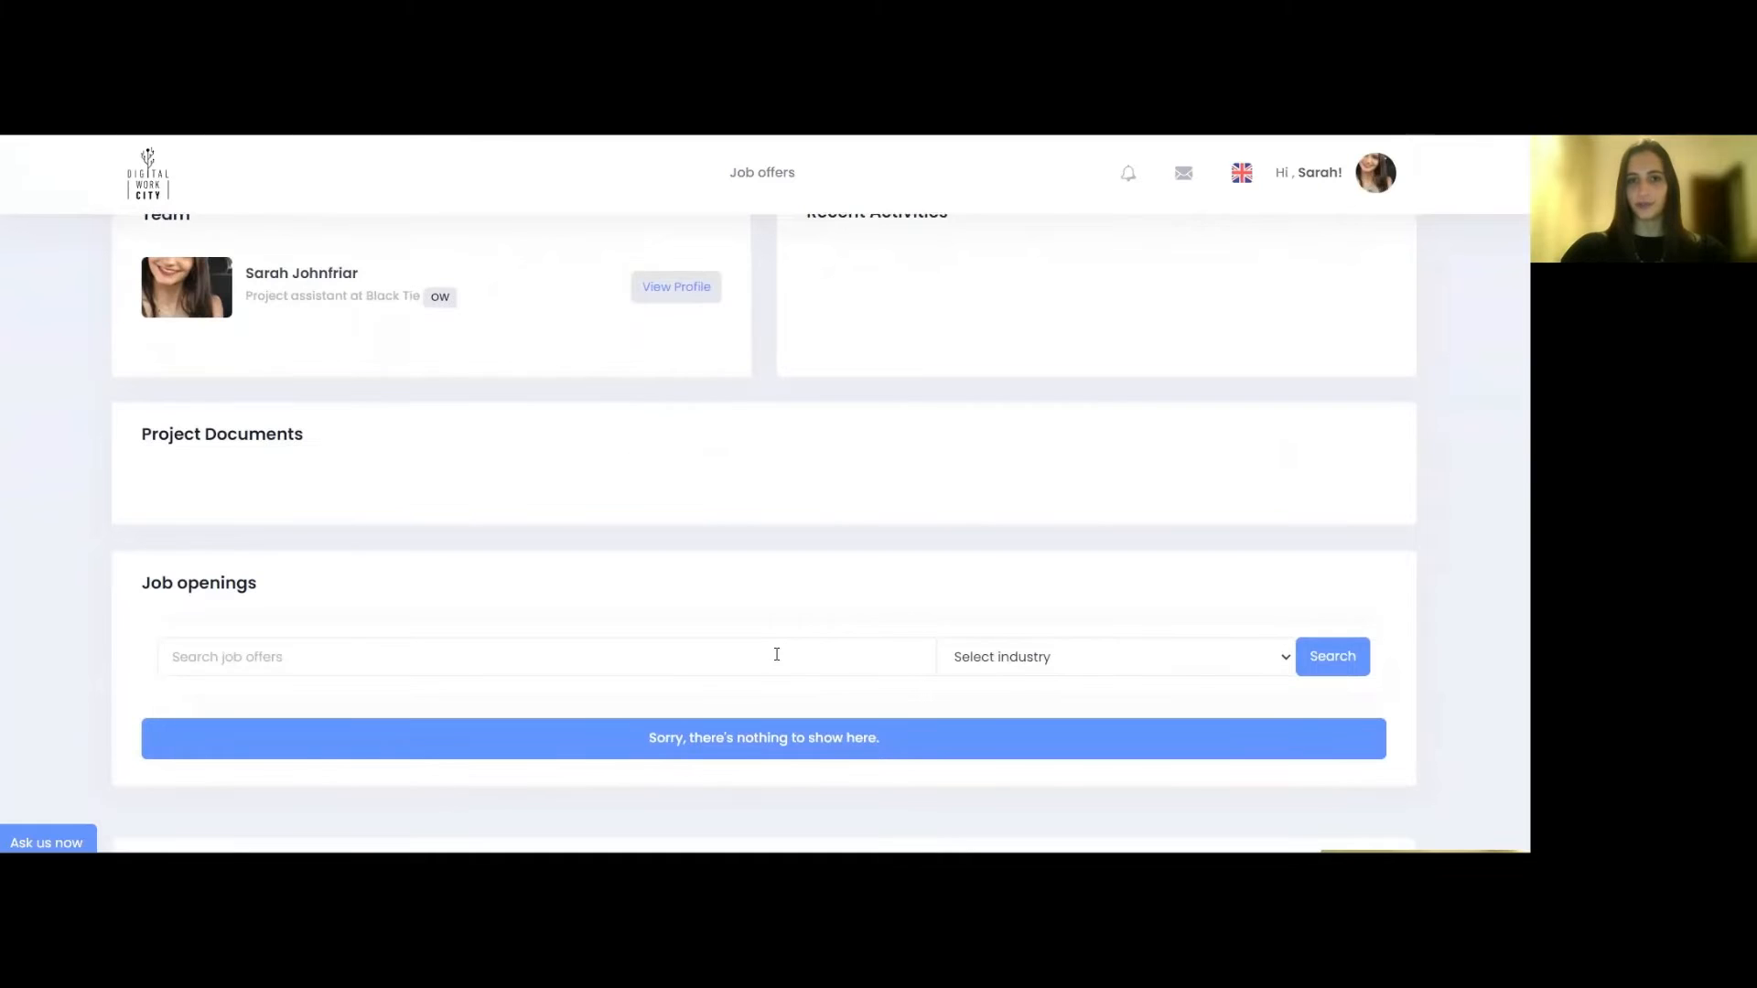
pyautogui.scroll(-2, 776, 655)
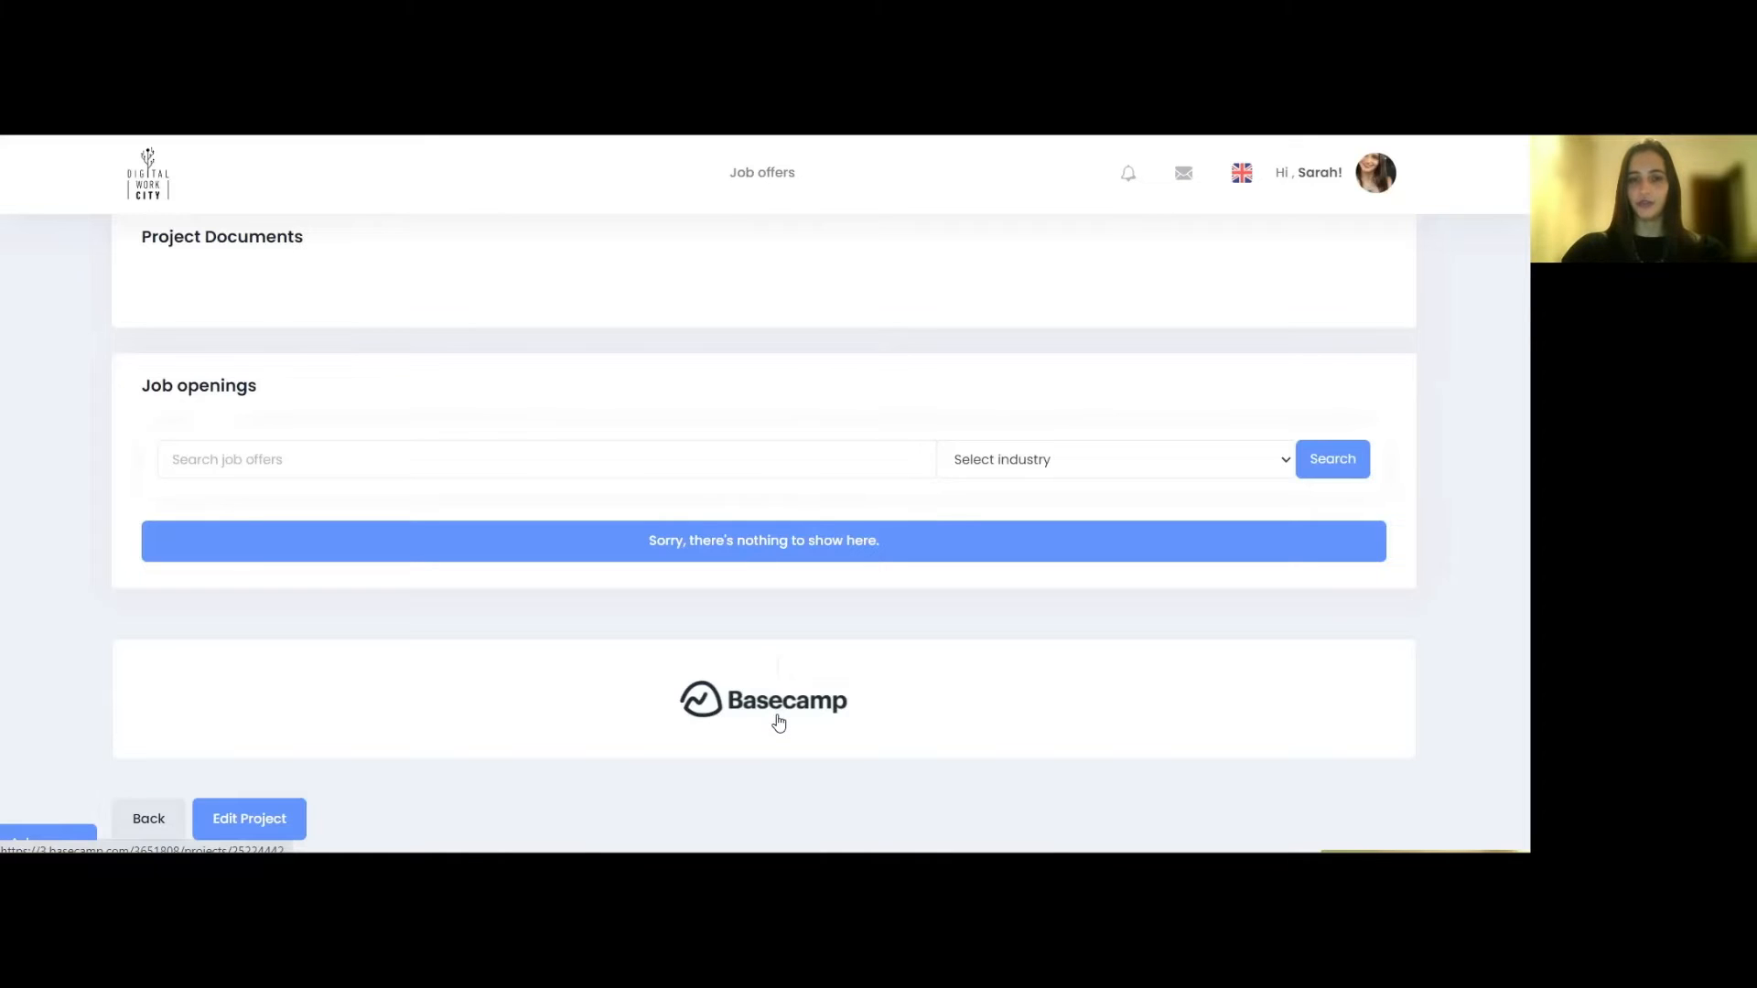
pyautogui.scroll(-1, 778, 723)
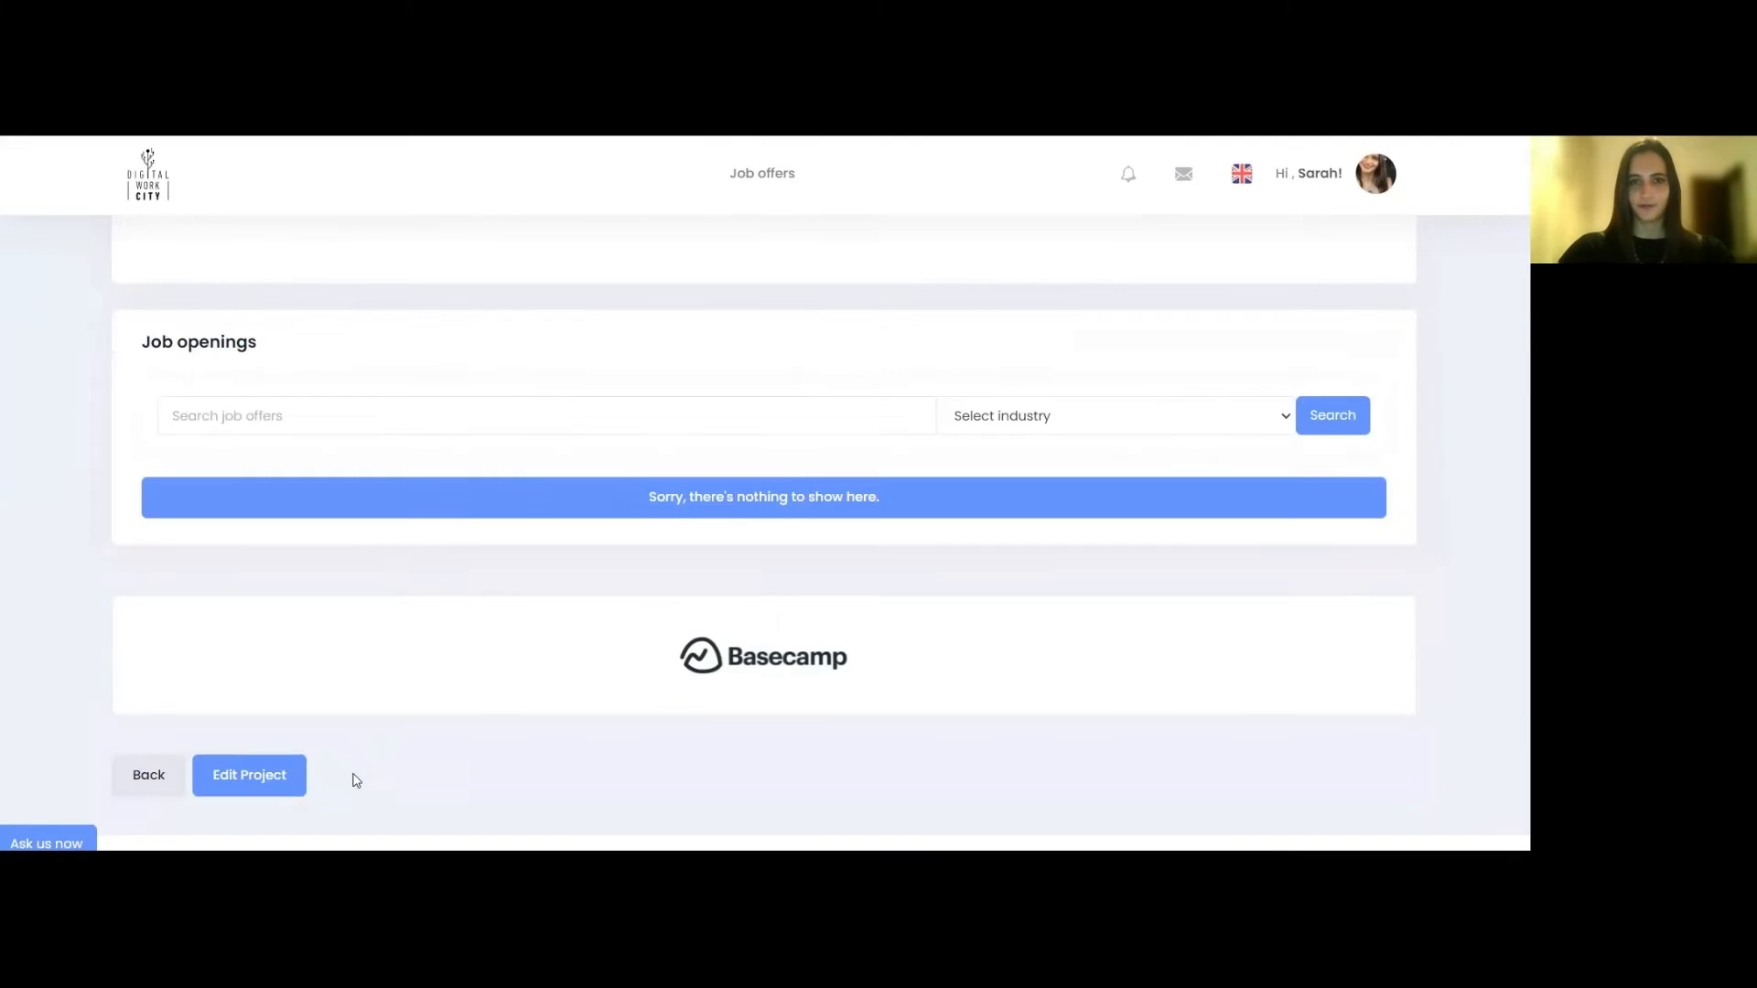
# Open the web design project for editing and review its project info fields, from name and budget to status and visibility
pyautogui.click(274, 780)
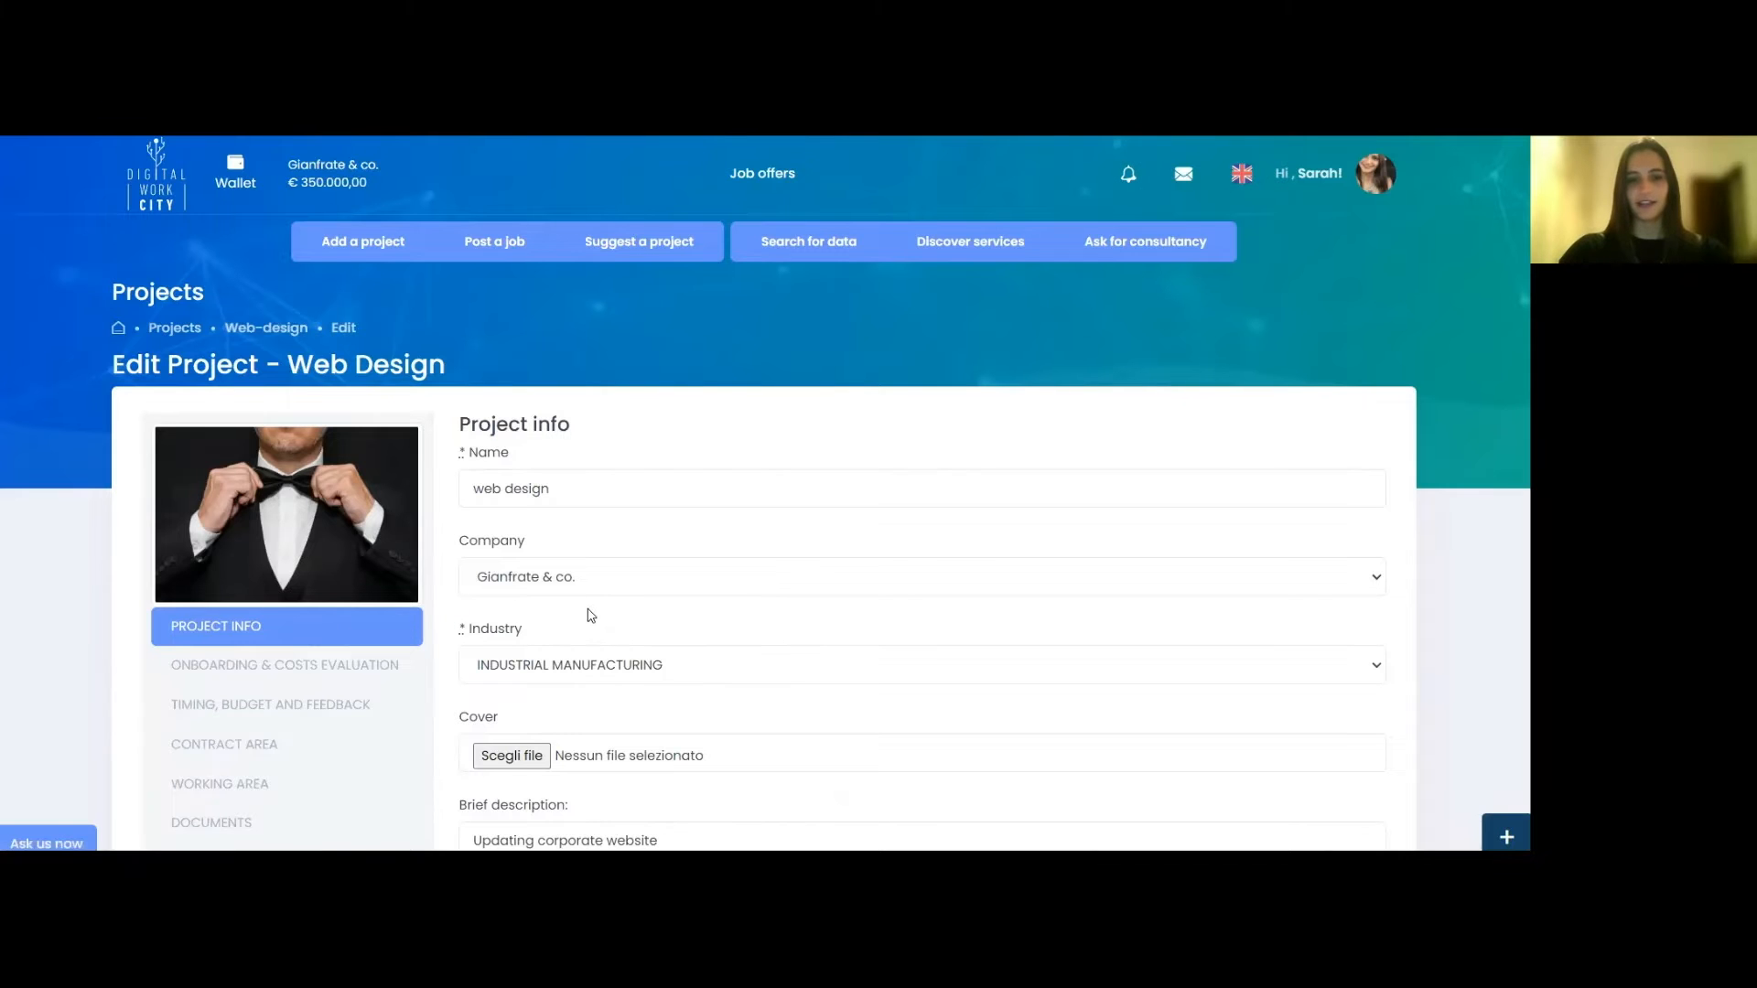
pyautogui.scroll(-2, 592, 615)
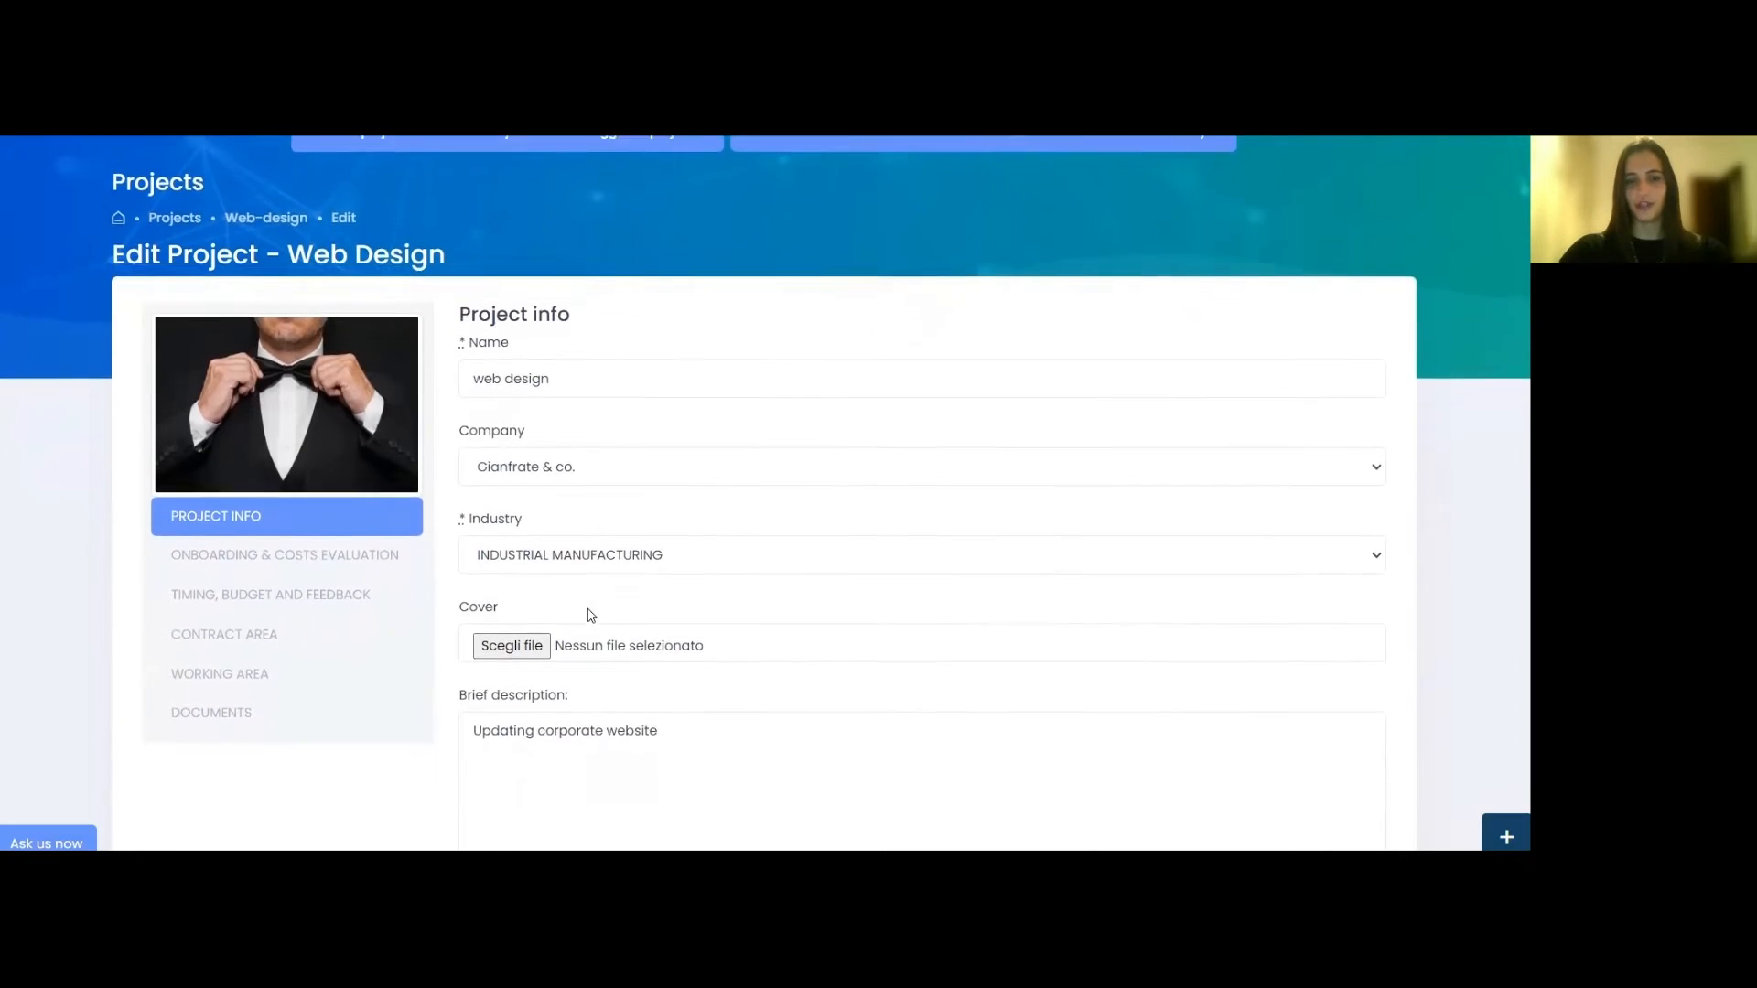
pyautogui.scroll(-3, 591, 615)
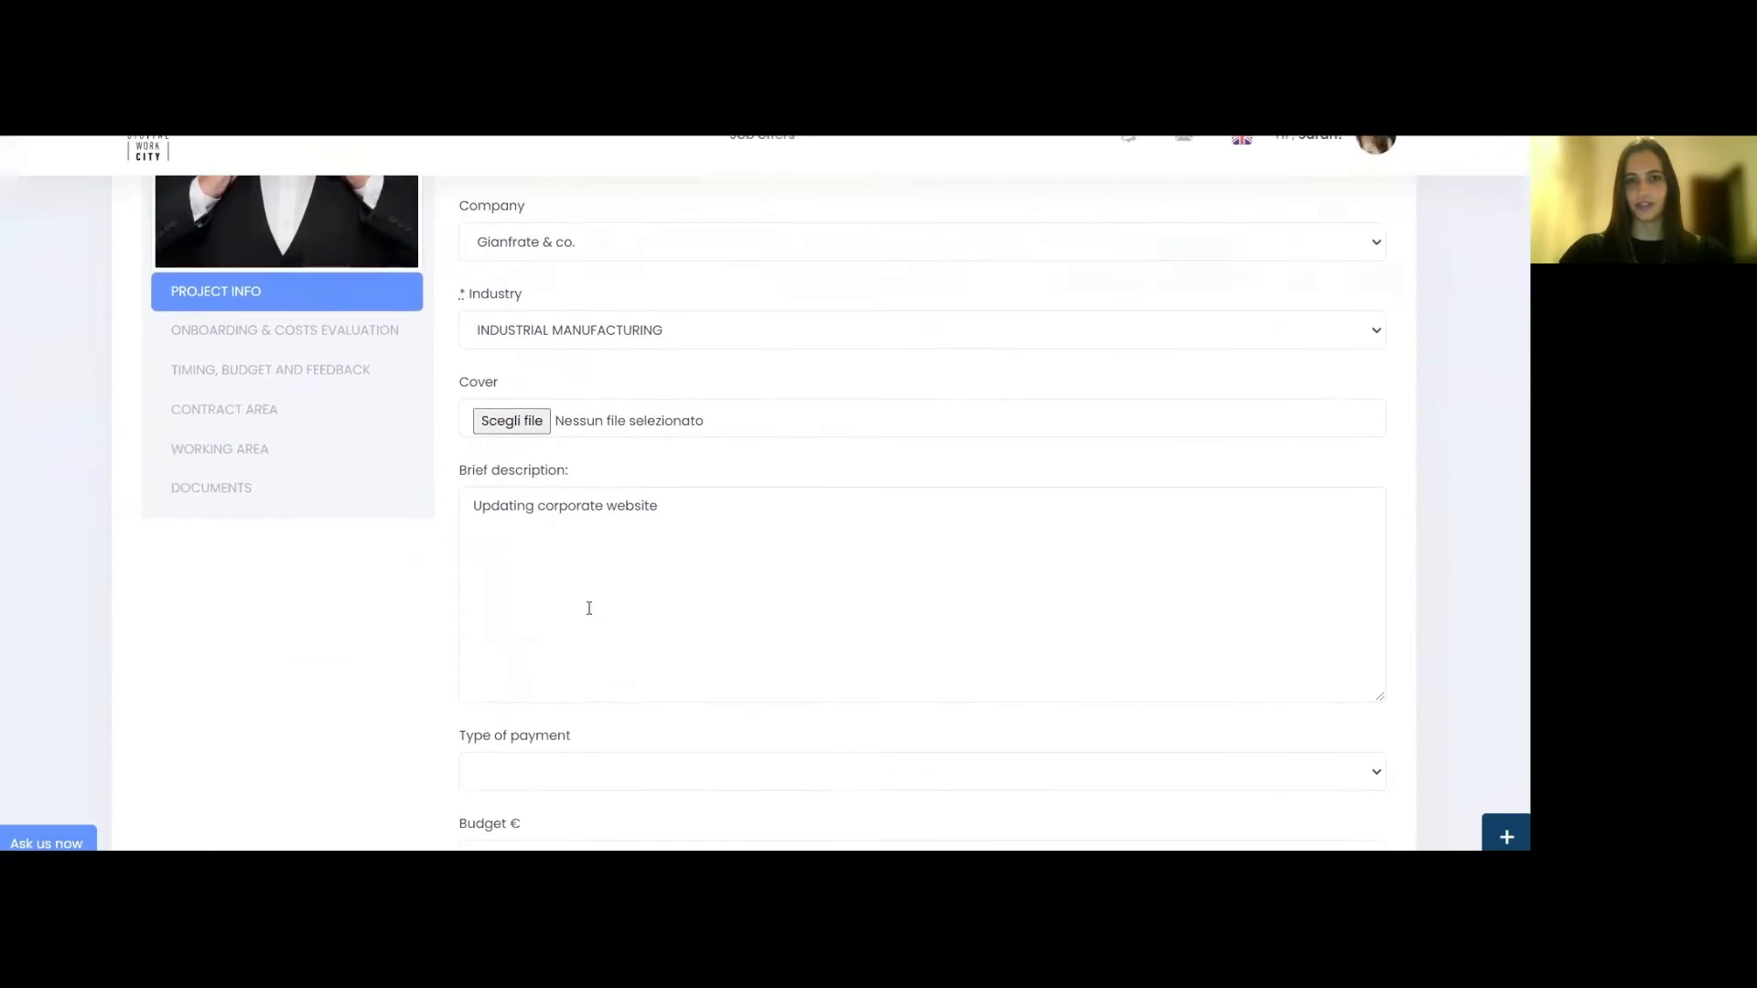
pyautogui.scroll(-4, 590, 609)
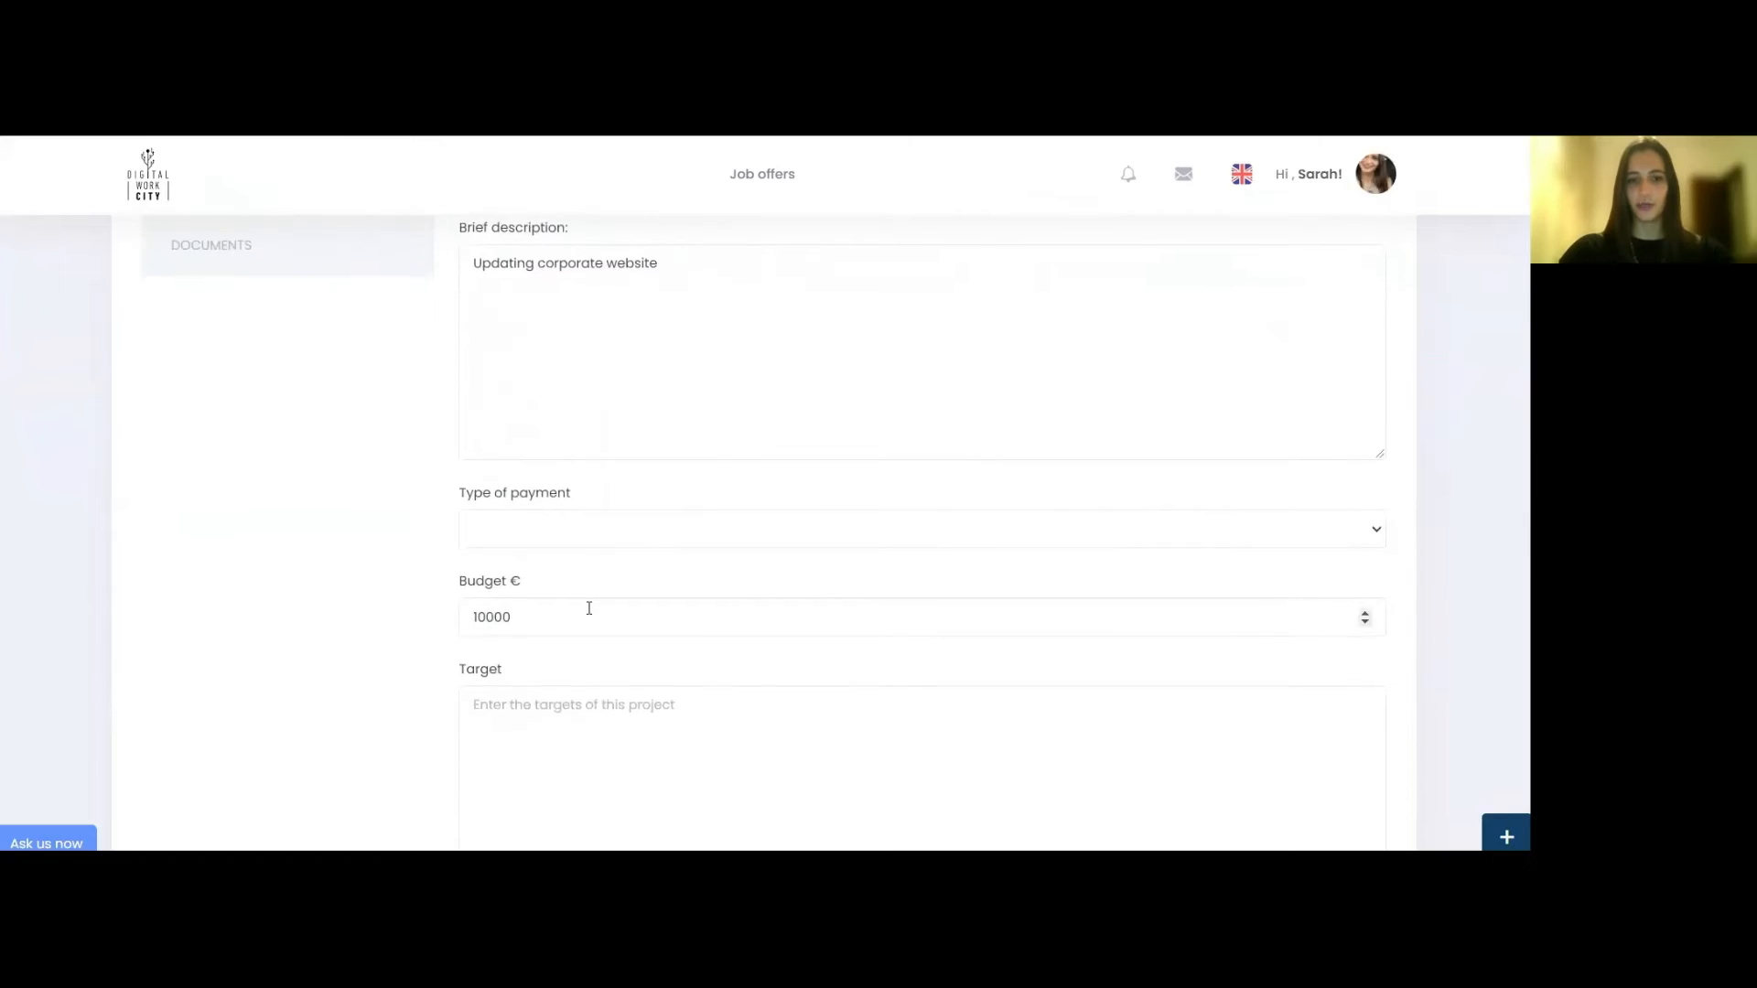
pyautogui.scroll(-4, 589, 609)
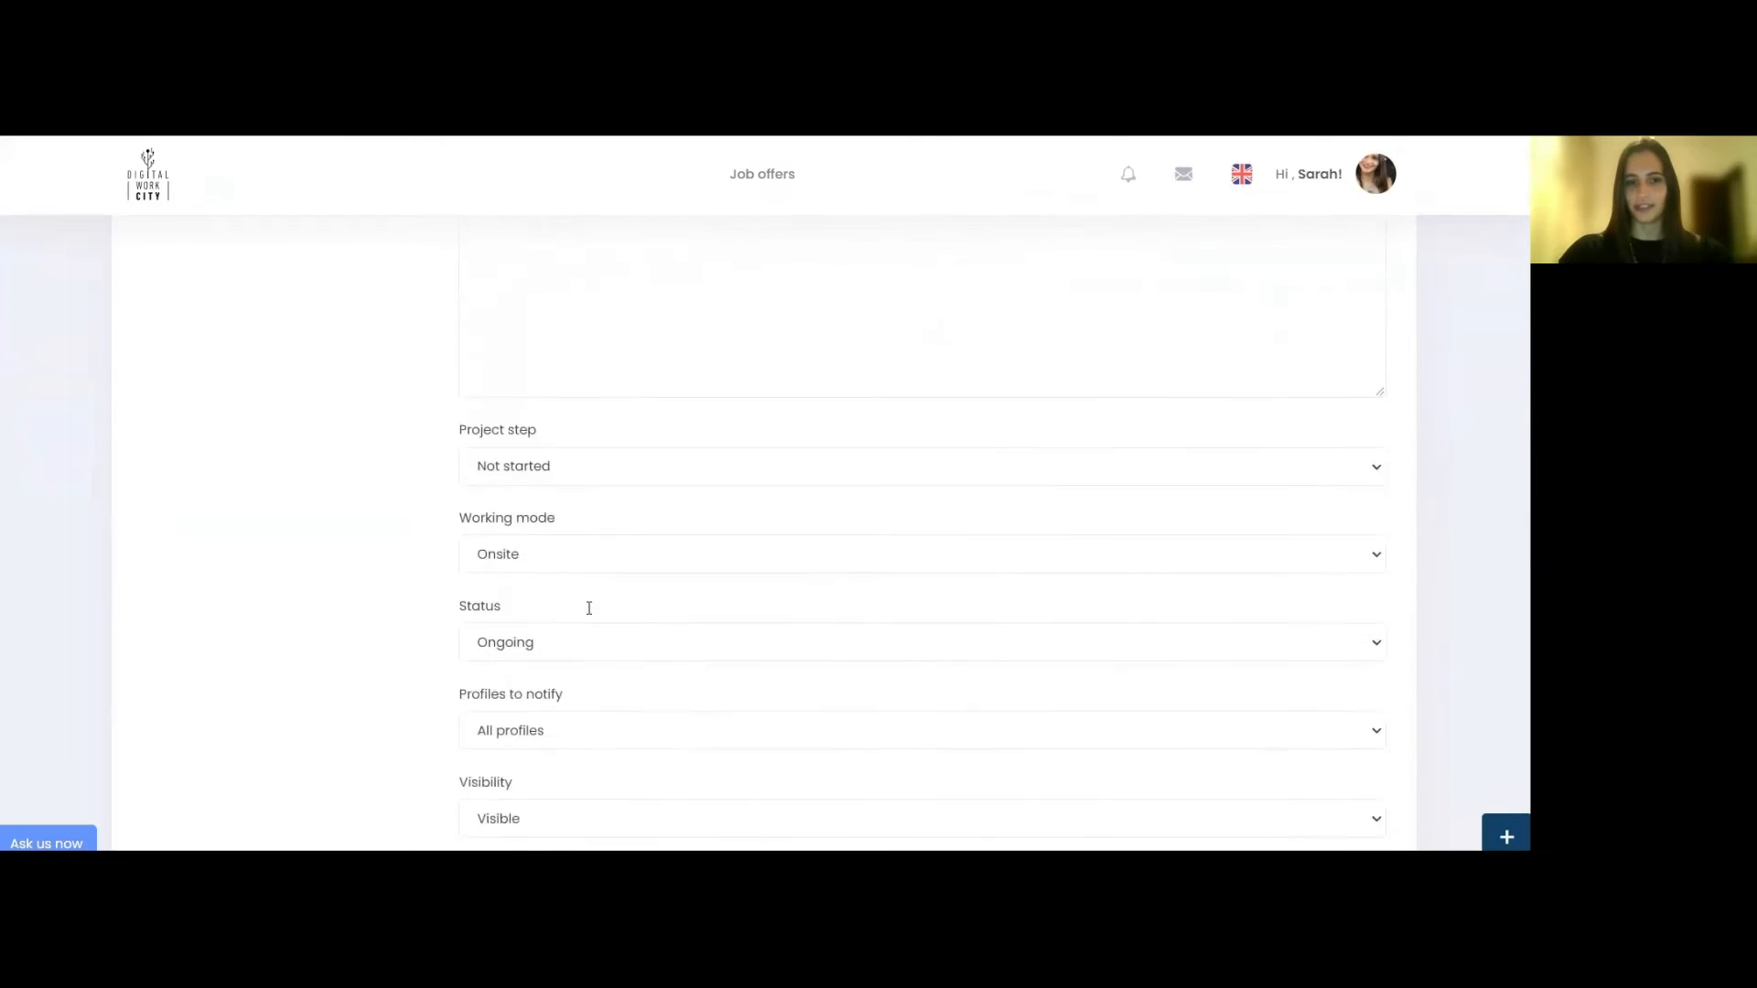
pyautogui.scroll(-2, 590, 614)
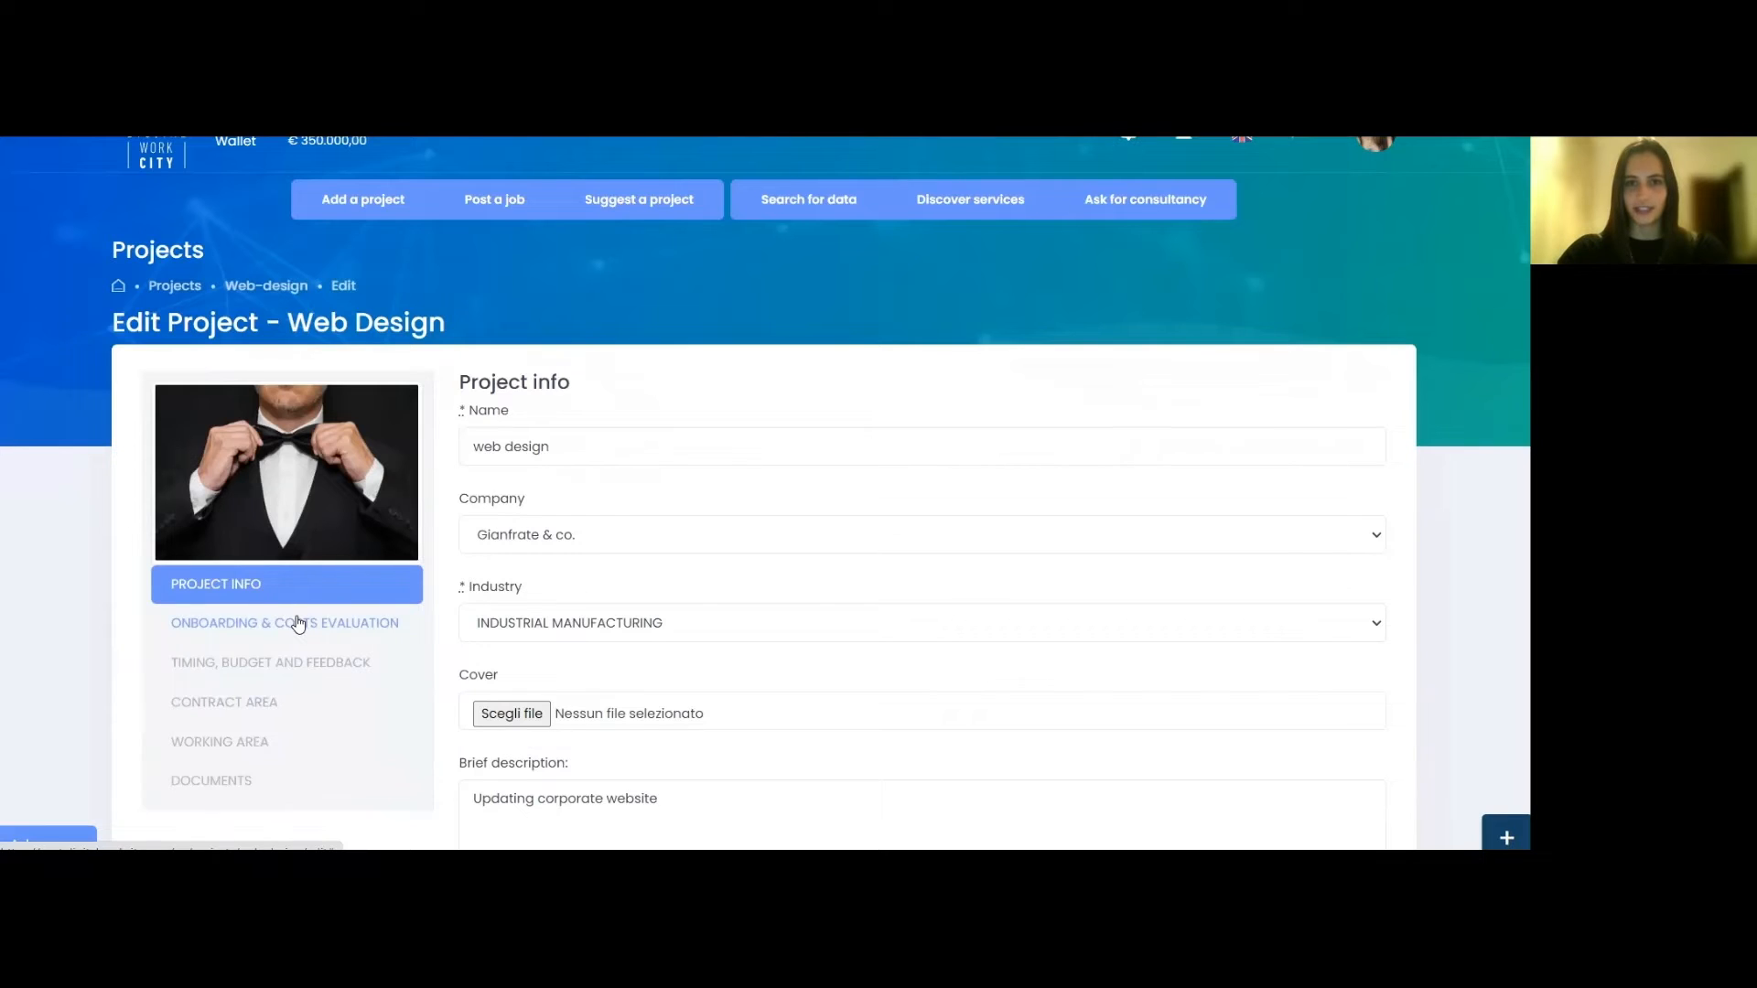
# Open the project's onboarding and costs evaluation and review the onboard team and short list with their costs
pyautogui.click(298, 623)
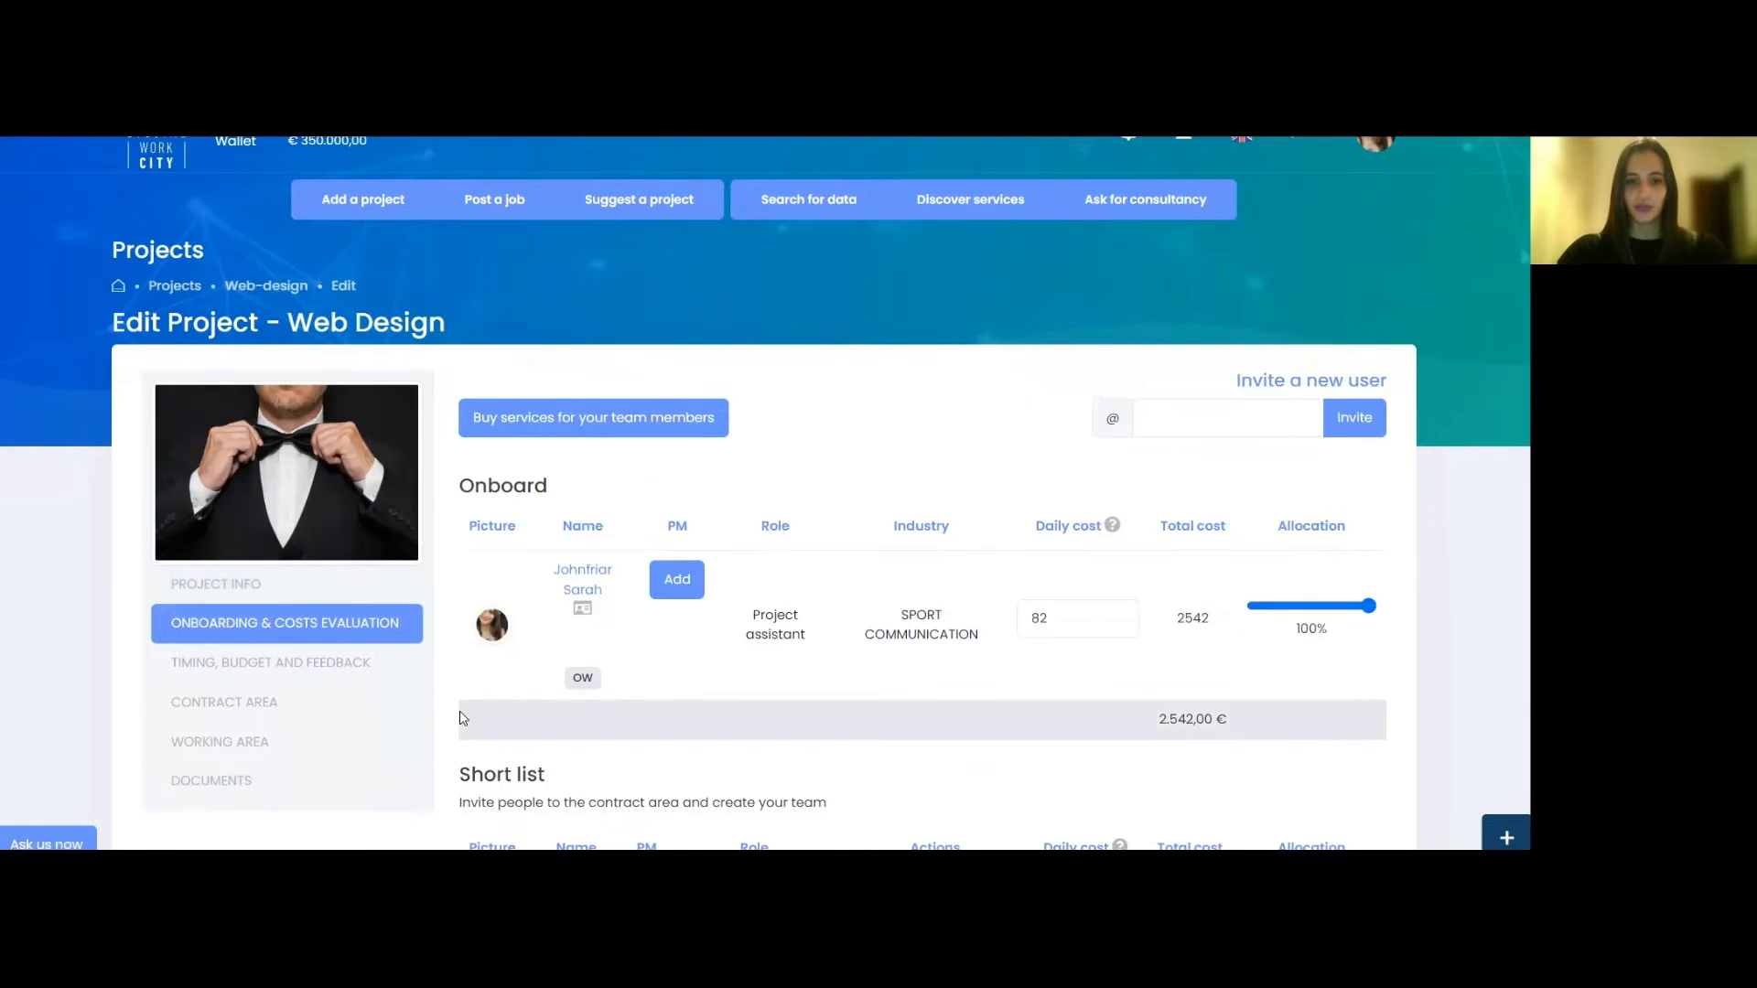
pyautogui.scroll(-3, 462, 718)
pyautogui.scroll(-1, 462, 719)
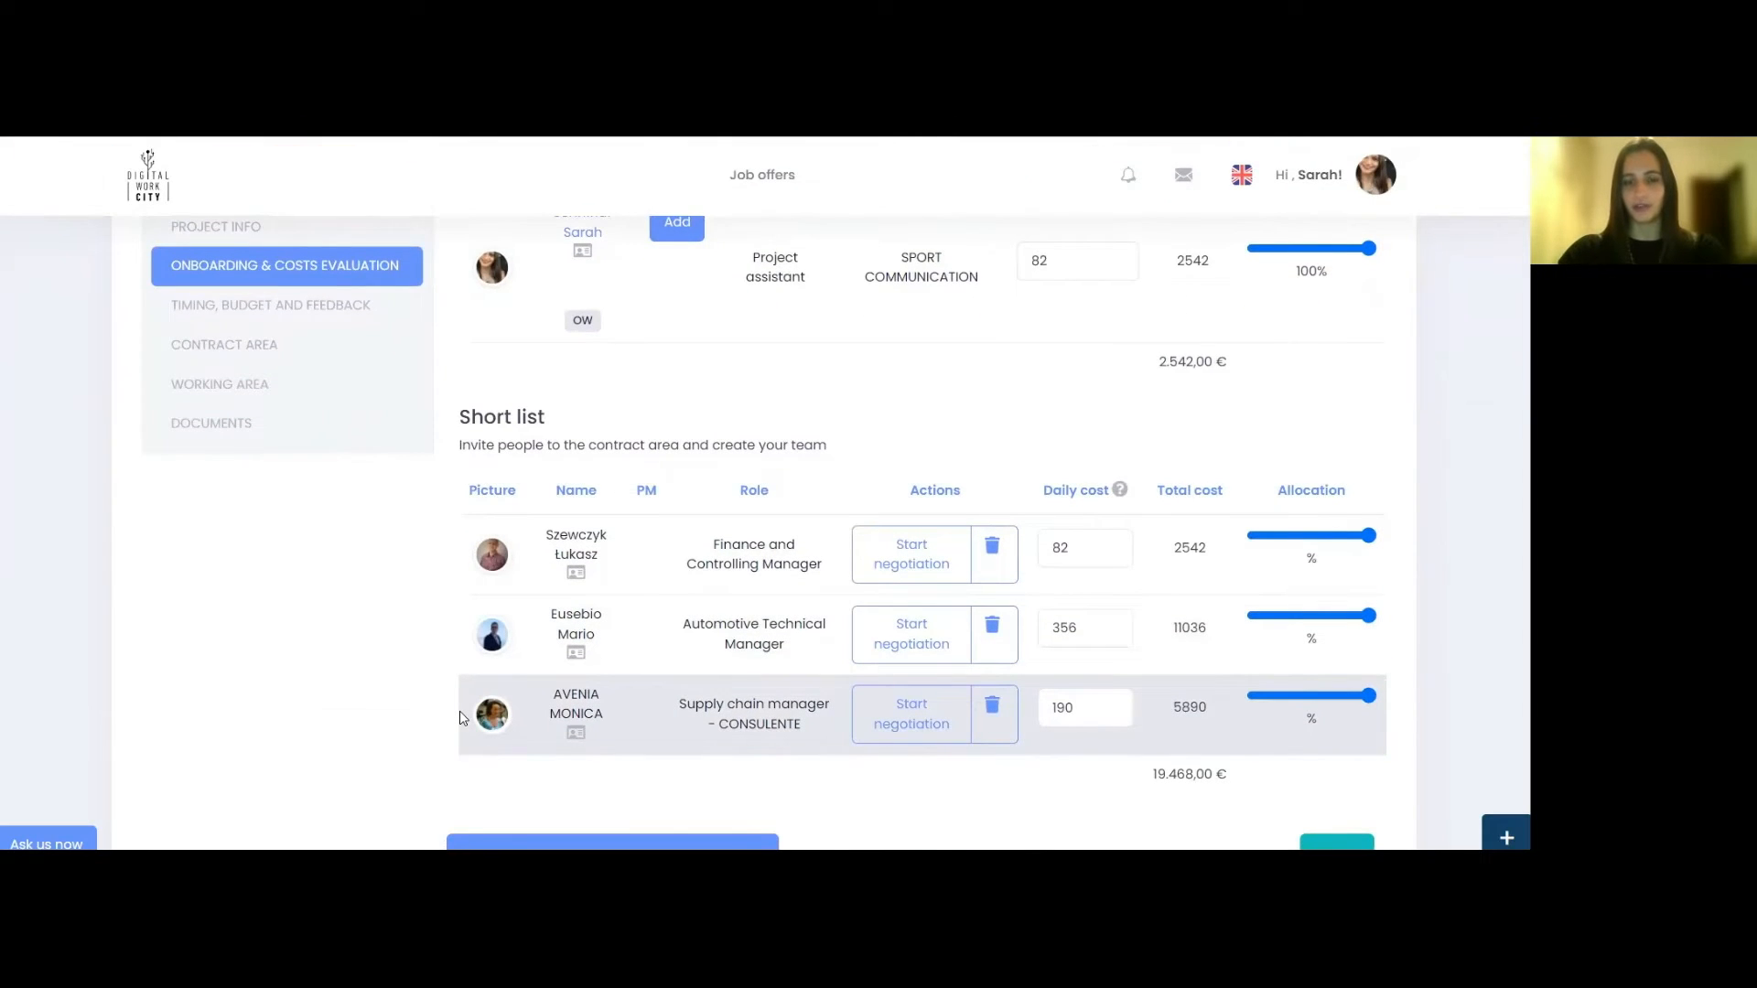
pyautogui.scroll(-1, 453, 718)
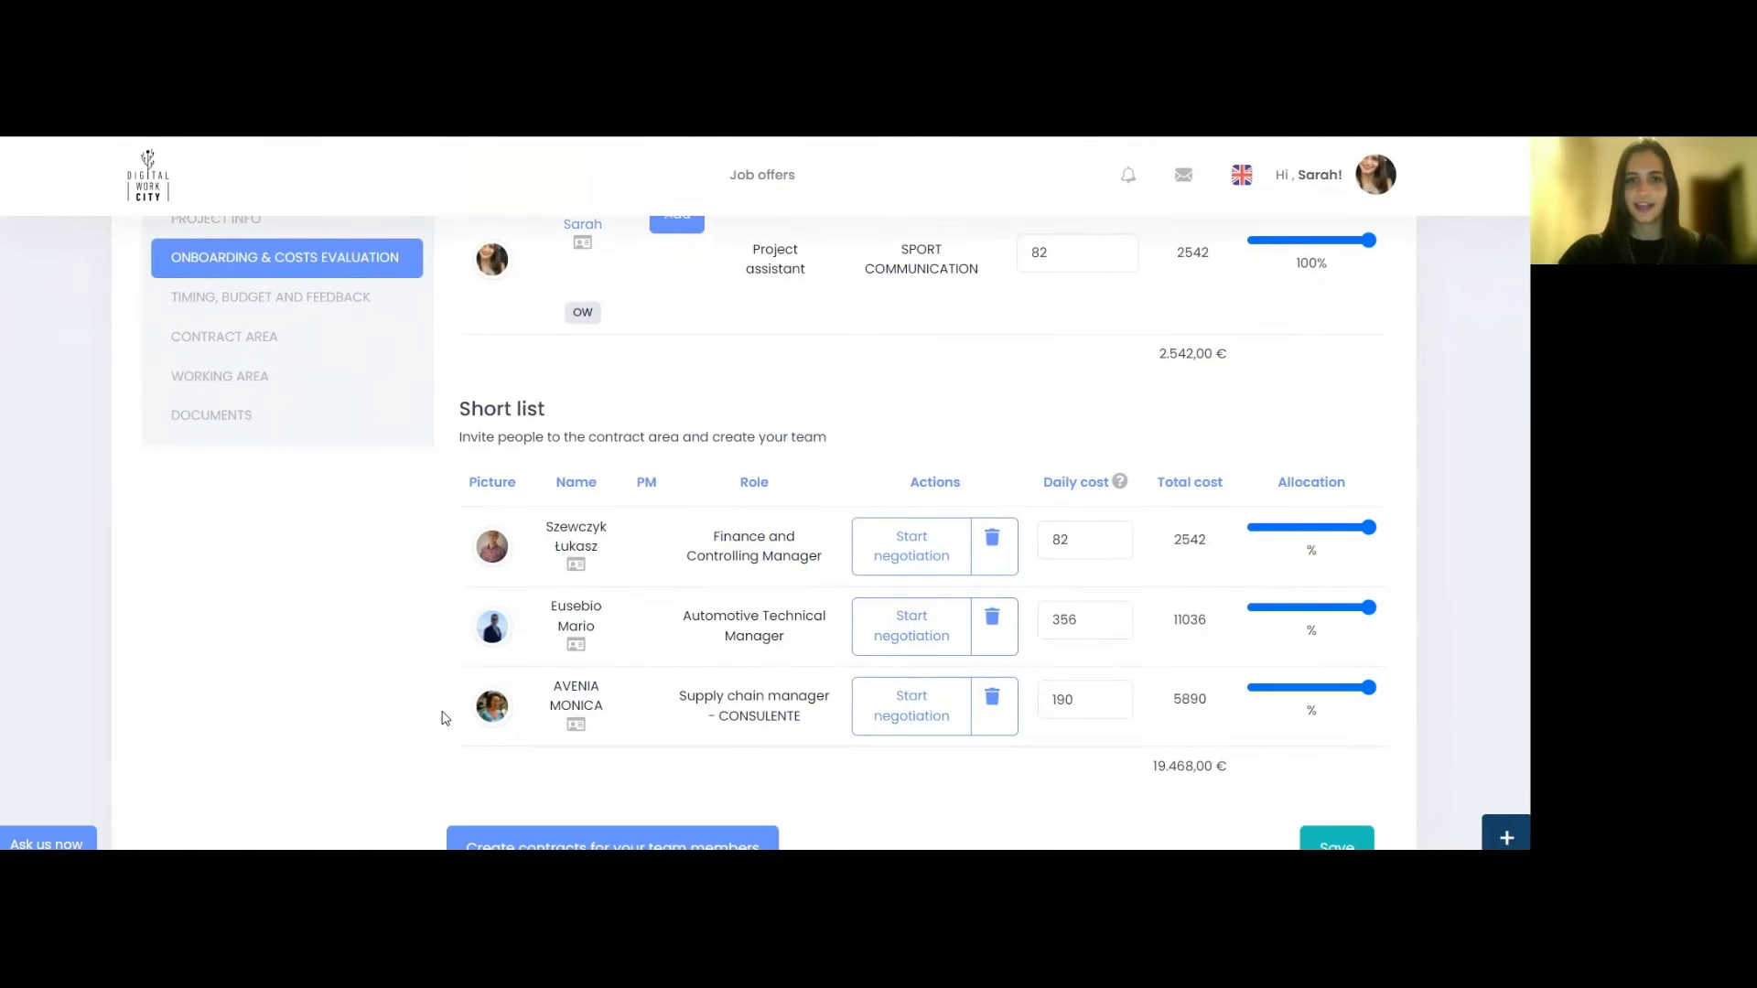
pyautogui.scroll(3, 443, 716)
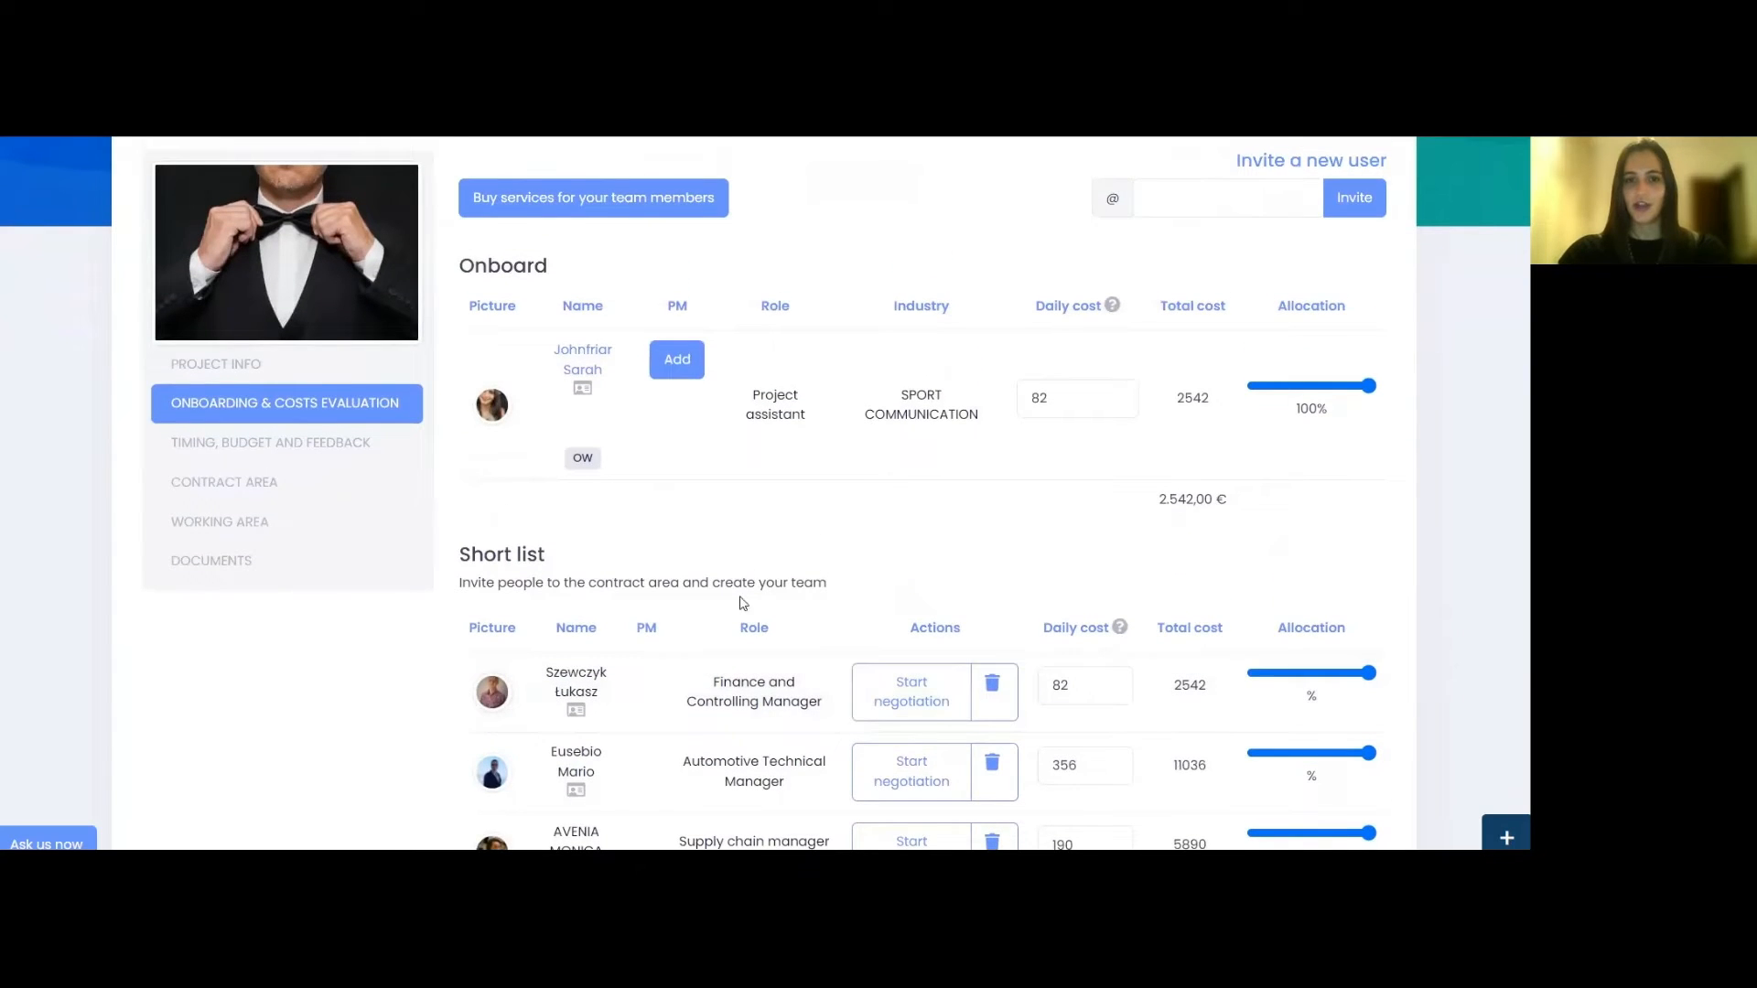
pyautogui.scroll(-1, 1037, 499)
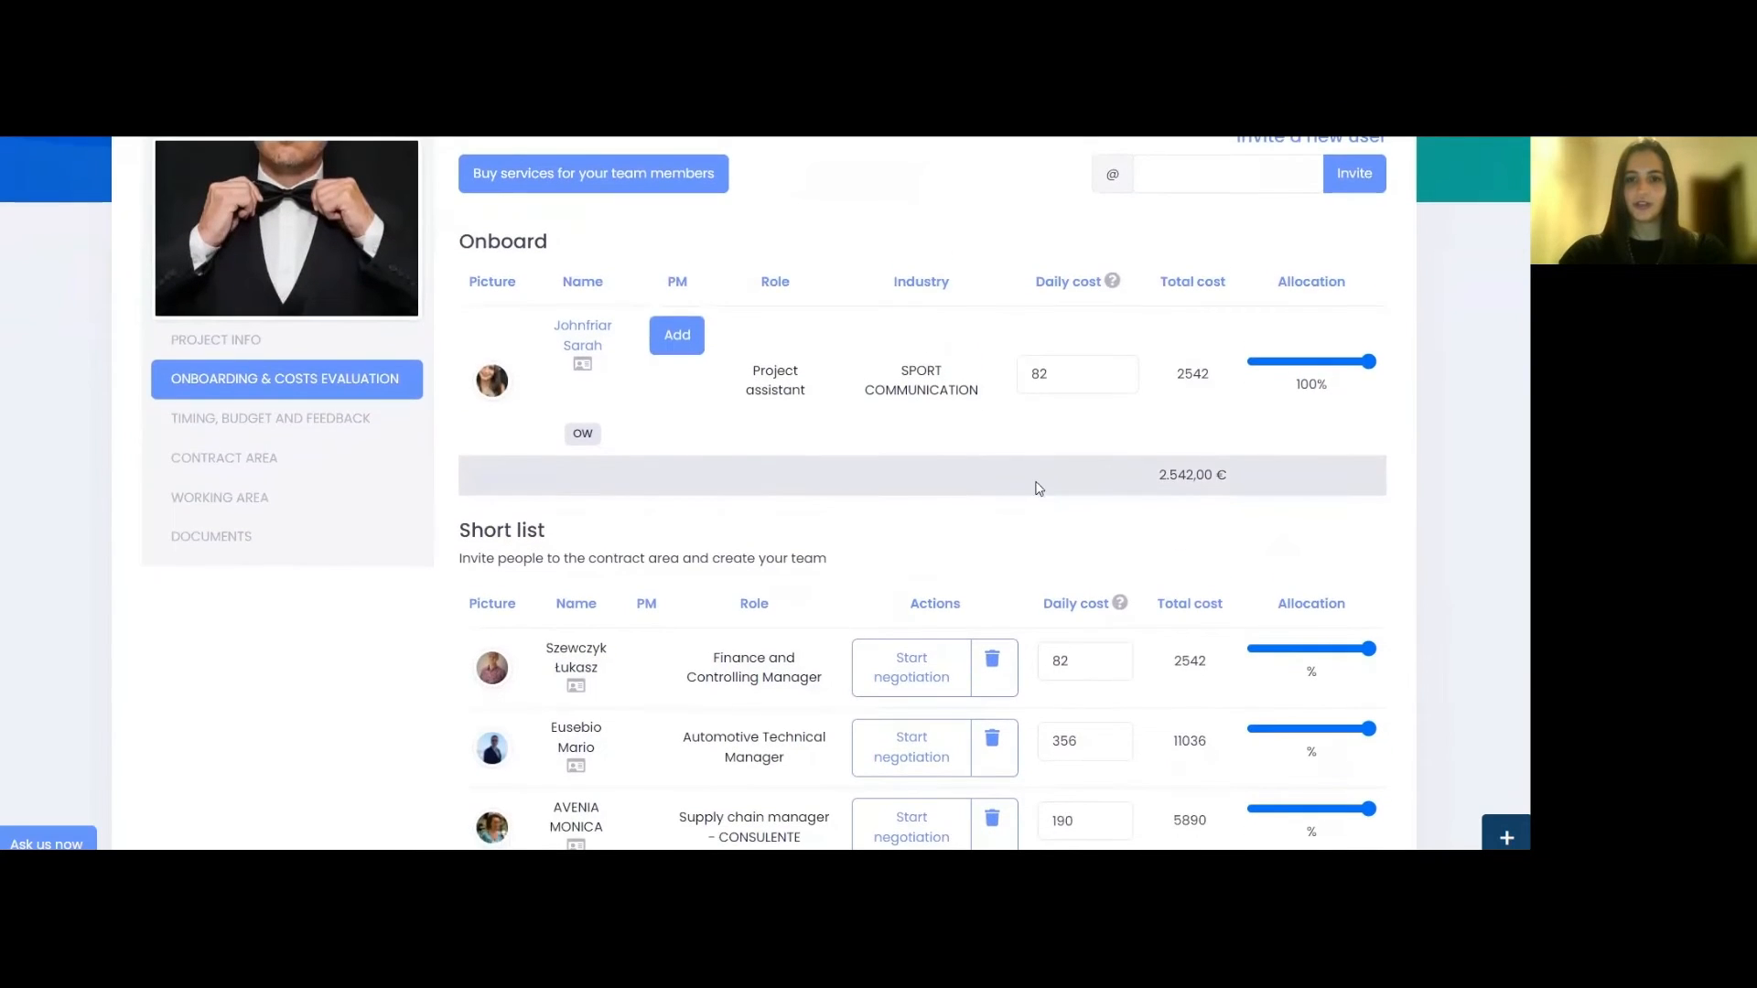
pyautogui.scroll(-1, 1077, 375)
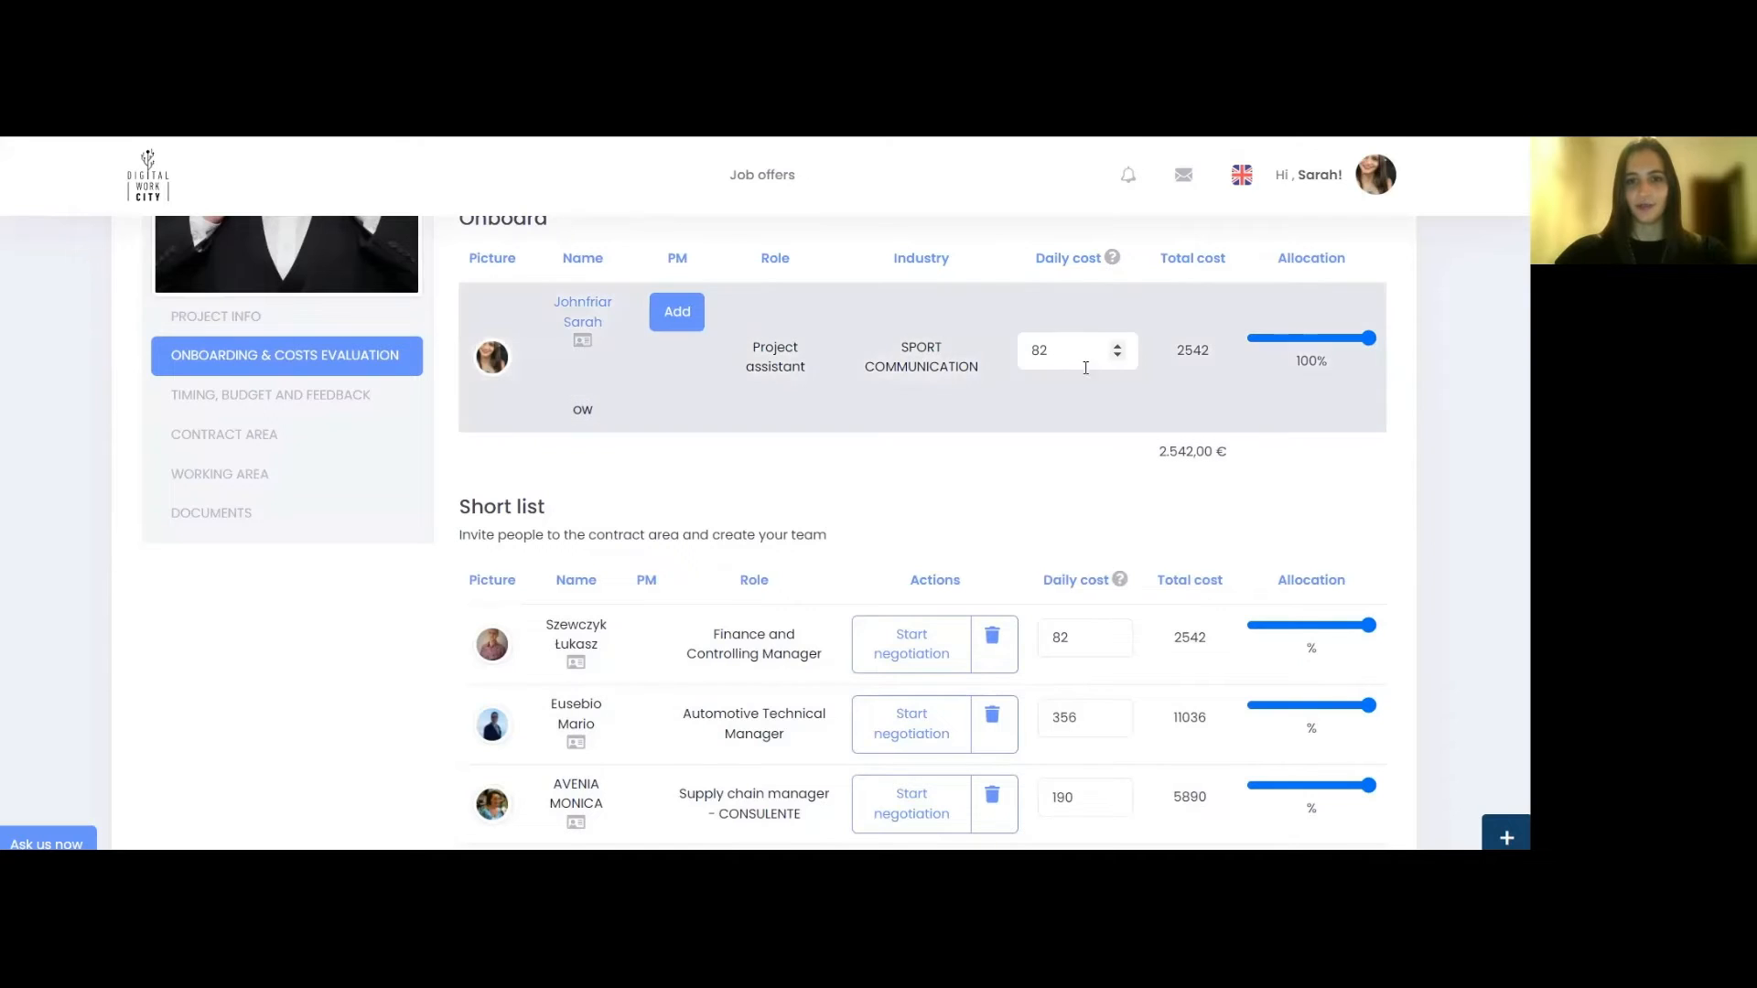
# Set the onboard Project assistant's daily cost to 70 and the allocation to 62%
pyautogui.click(1076, 349)
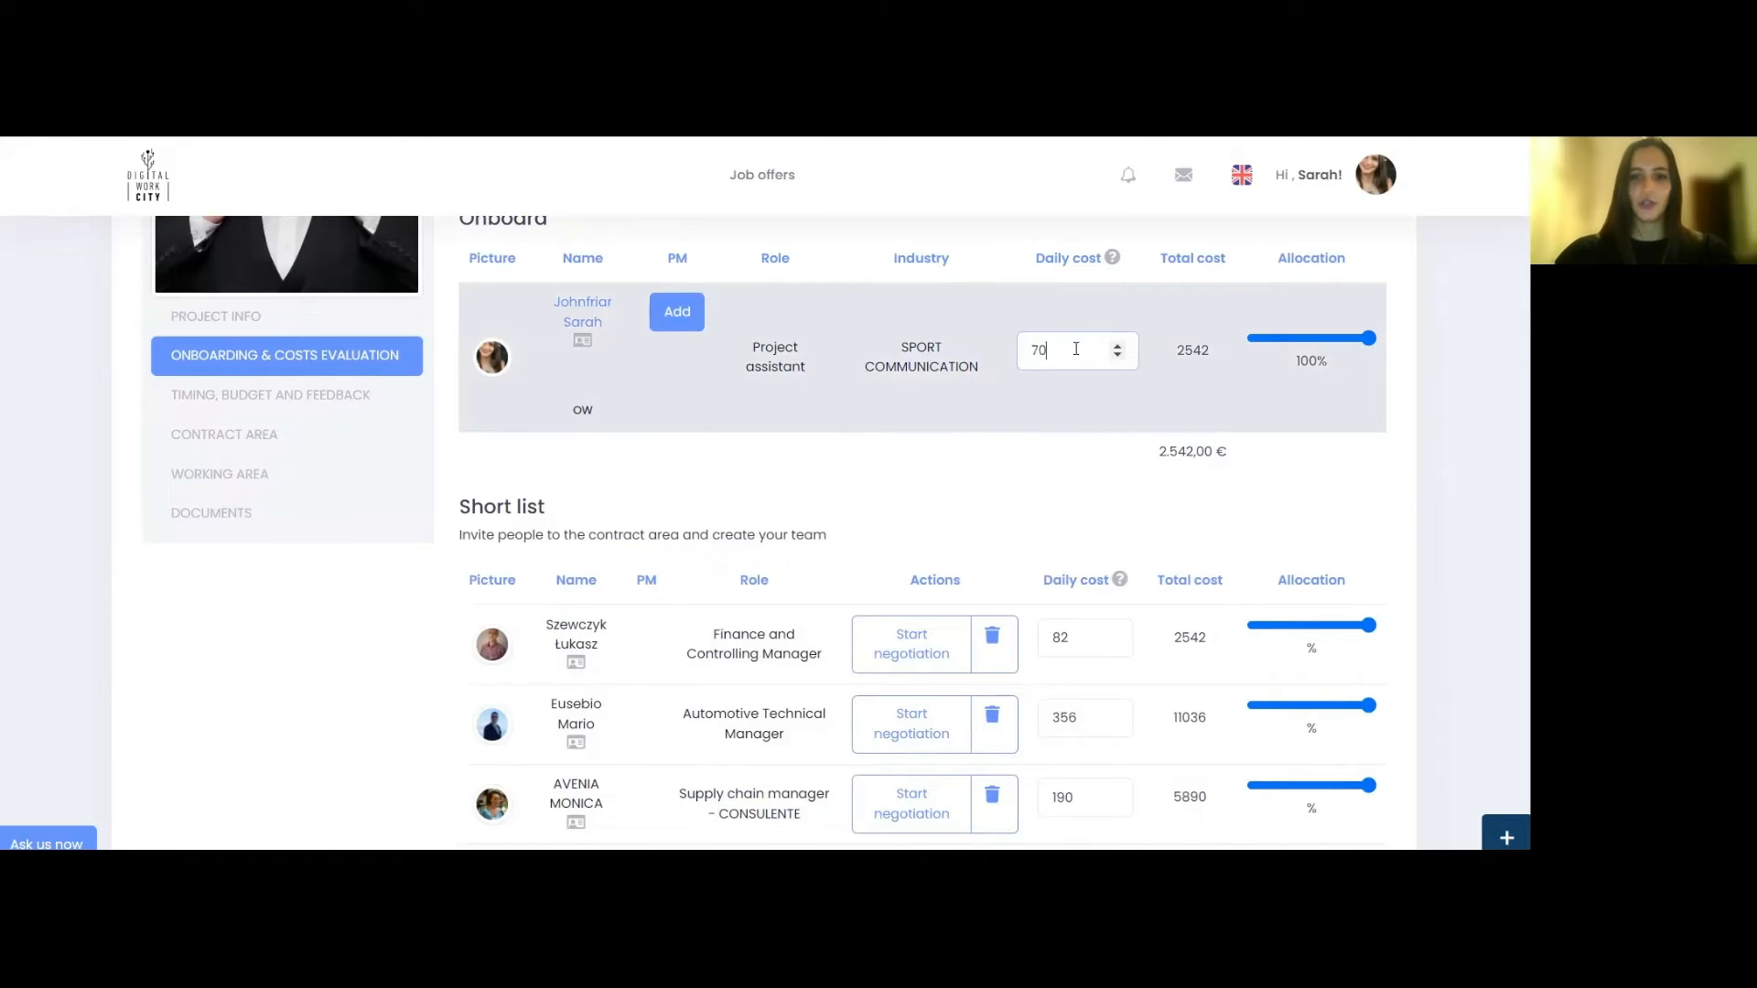
pyautogui.click(1158, 378)
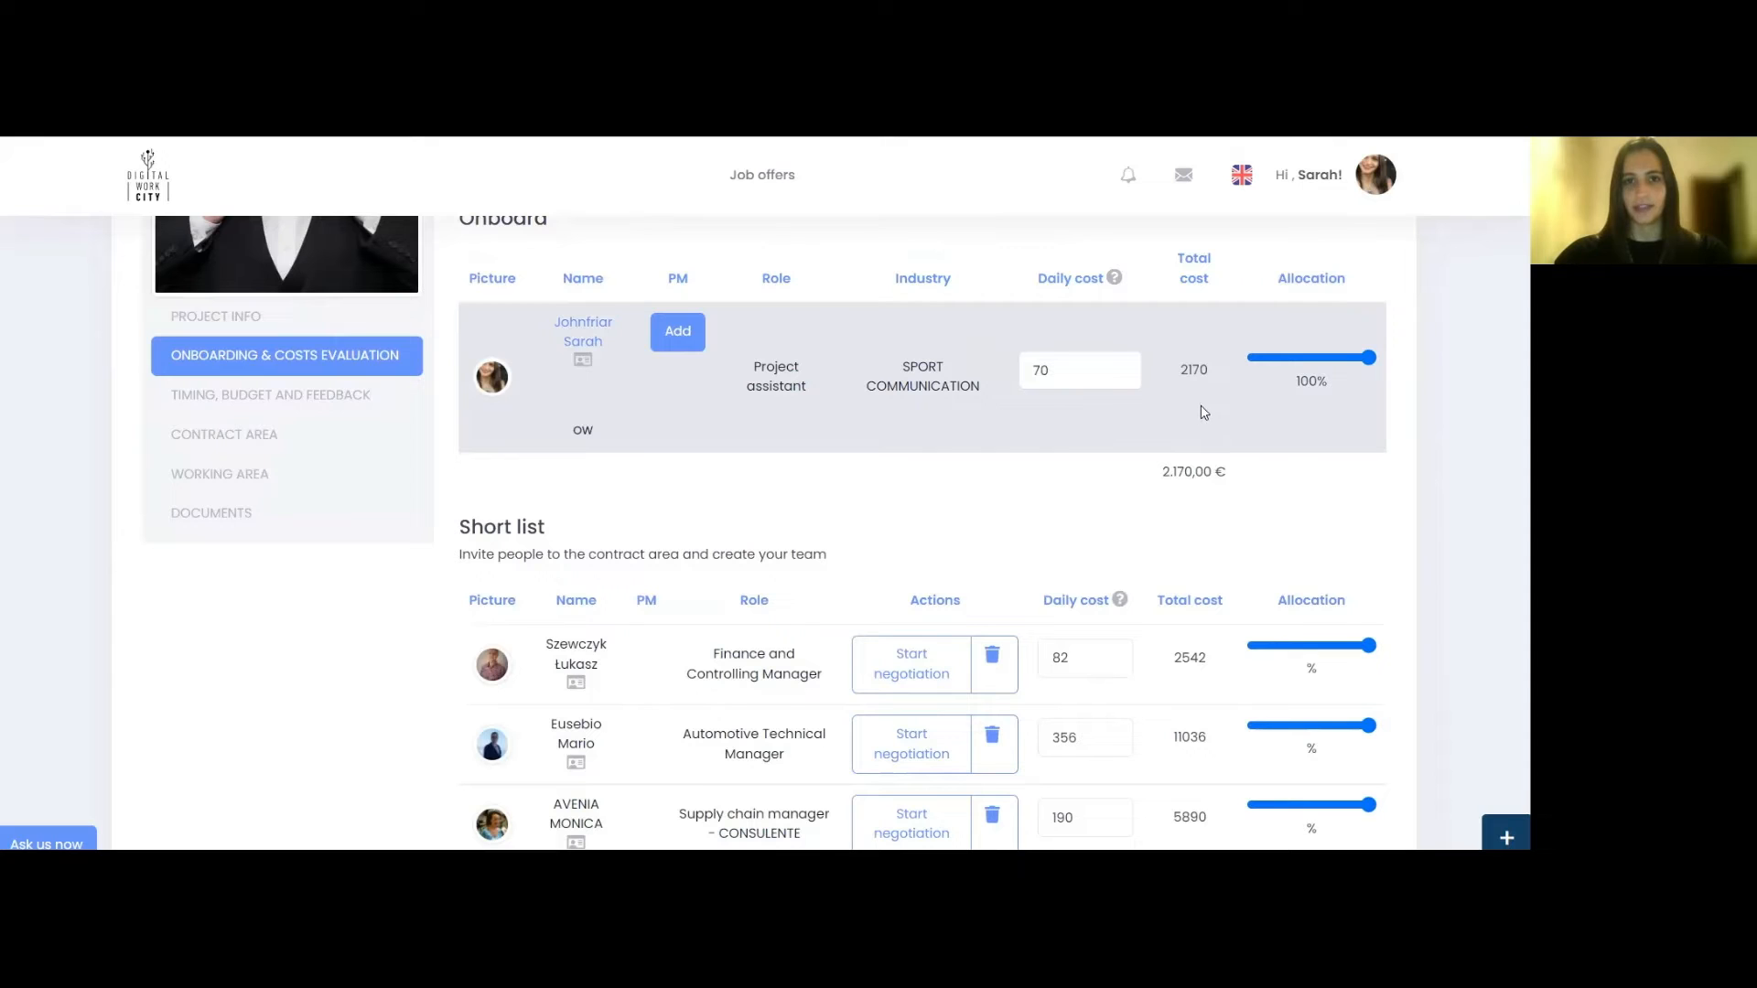
pyautogui.click(1326, 358)
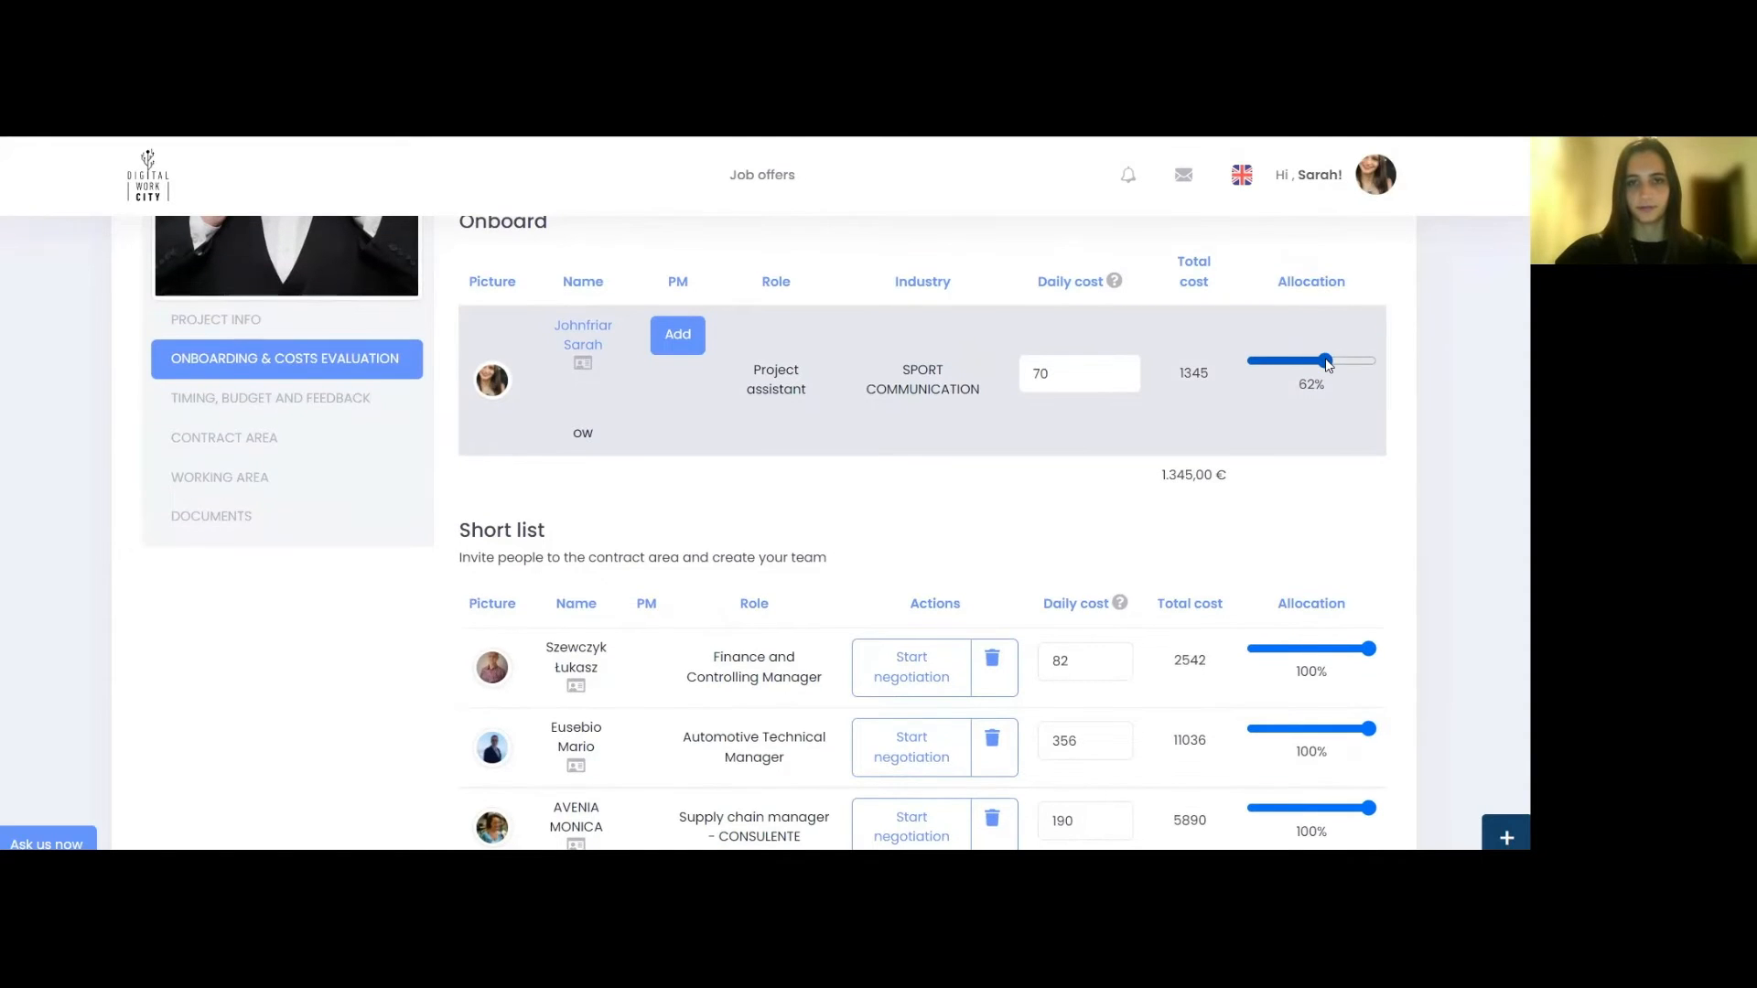
# Set the short-listed daily costs to 81, 35 and 19, and lower the allocations of the Automotive Technical Manager (54%) and the Finance and Controlling Manager
pyautogui.click(1109, 666)
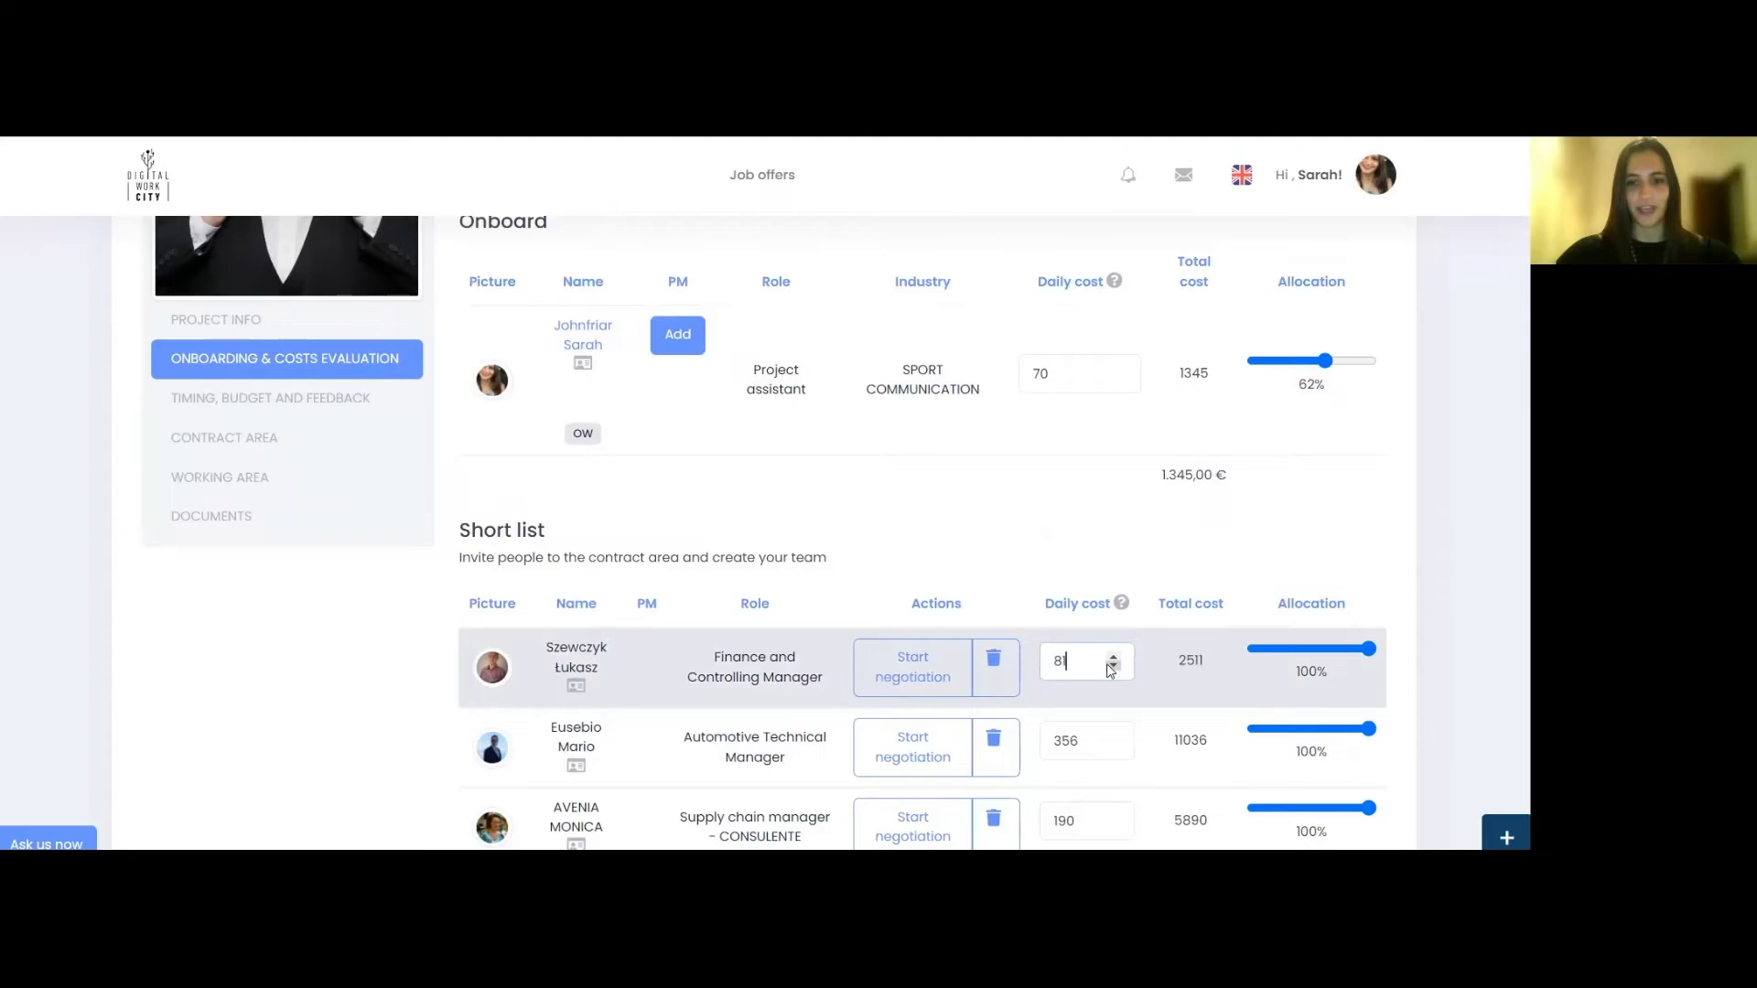
pyautogui.click(1087, 747)
pyautogui.press('BackSpace')
pyautogui.click(1089, 821)
pyautogui.press('BackSpace')
pyautogui.click(1316, 730)
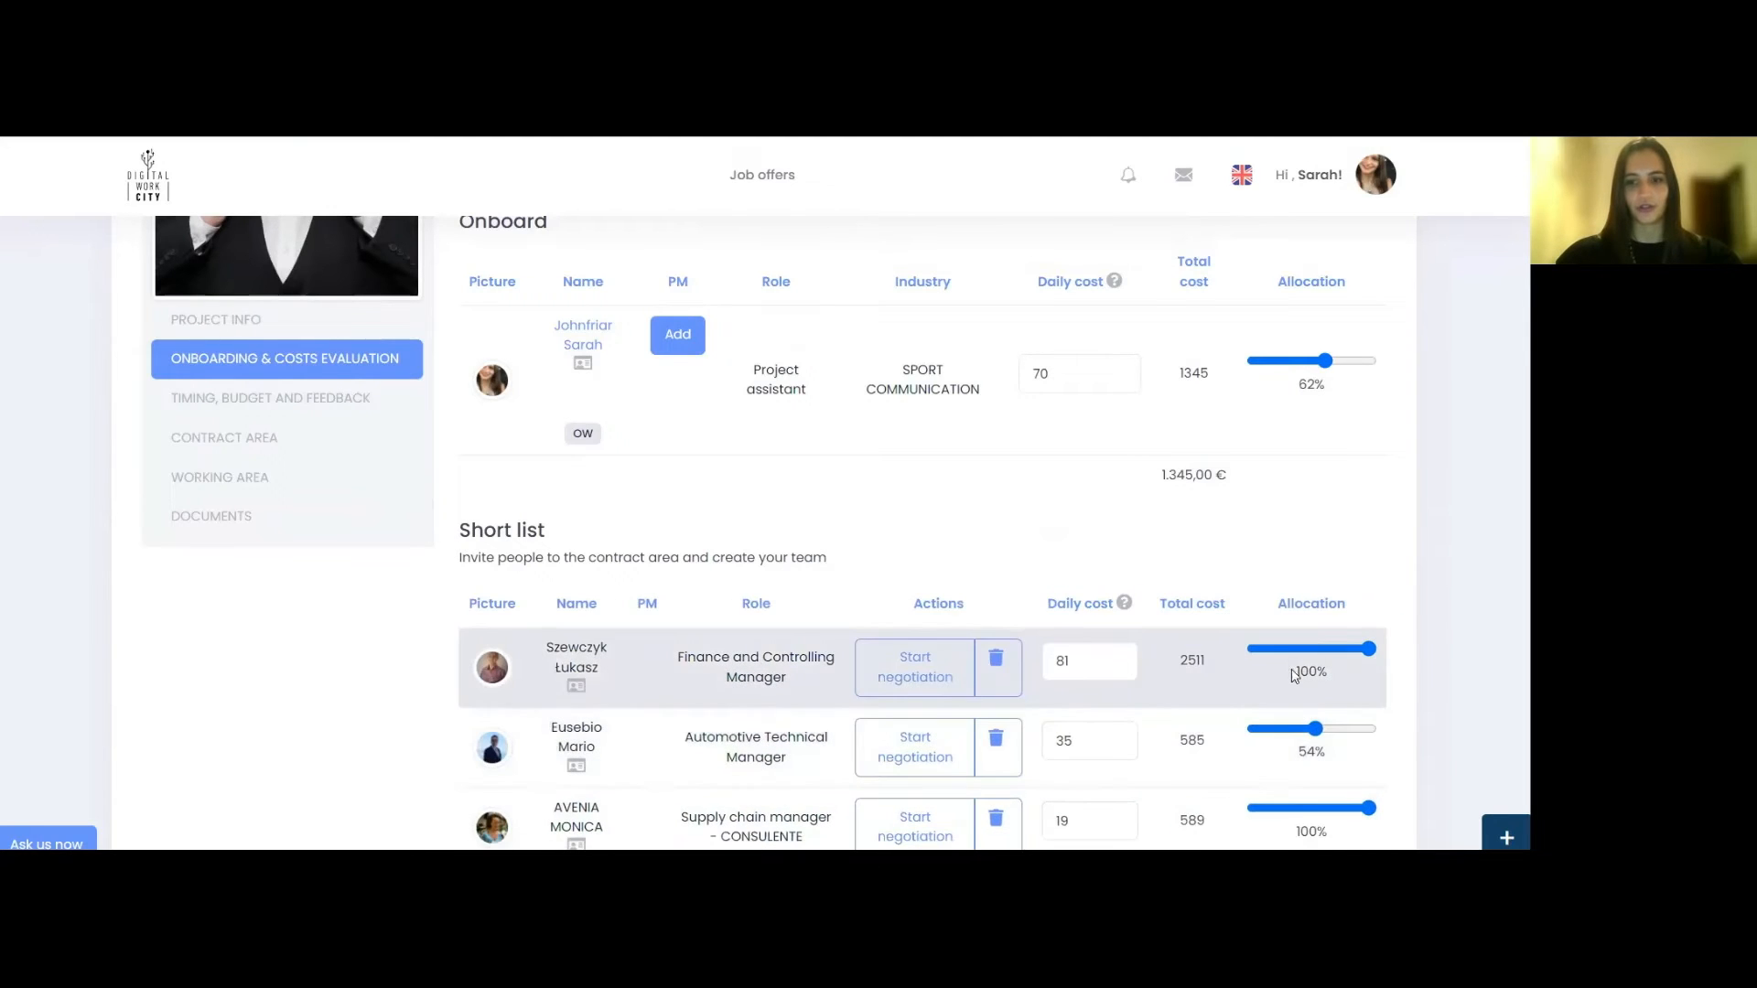
pyautogui.click(1280, 650)
# Review the comparison of expected costs, the open positions and the consultancy option for inviting people to the project
pyautogui.scroll(-2, 1282, 660)
pyautogui.scroll(-5, 1283, 661)
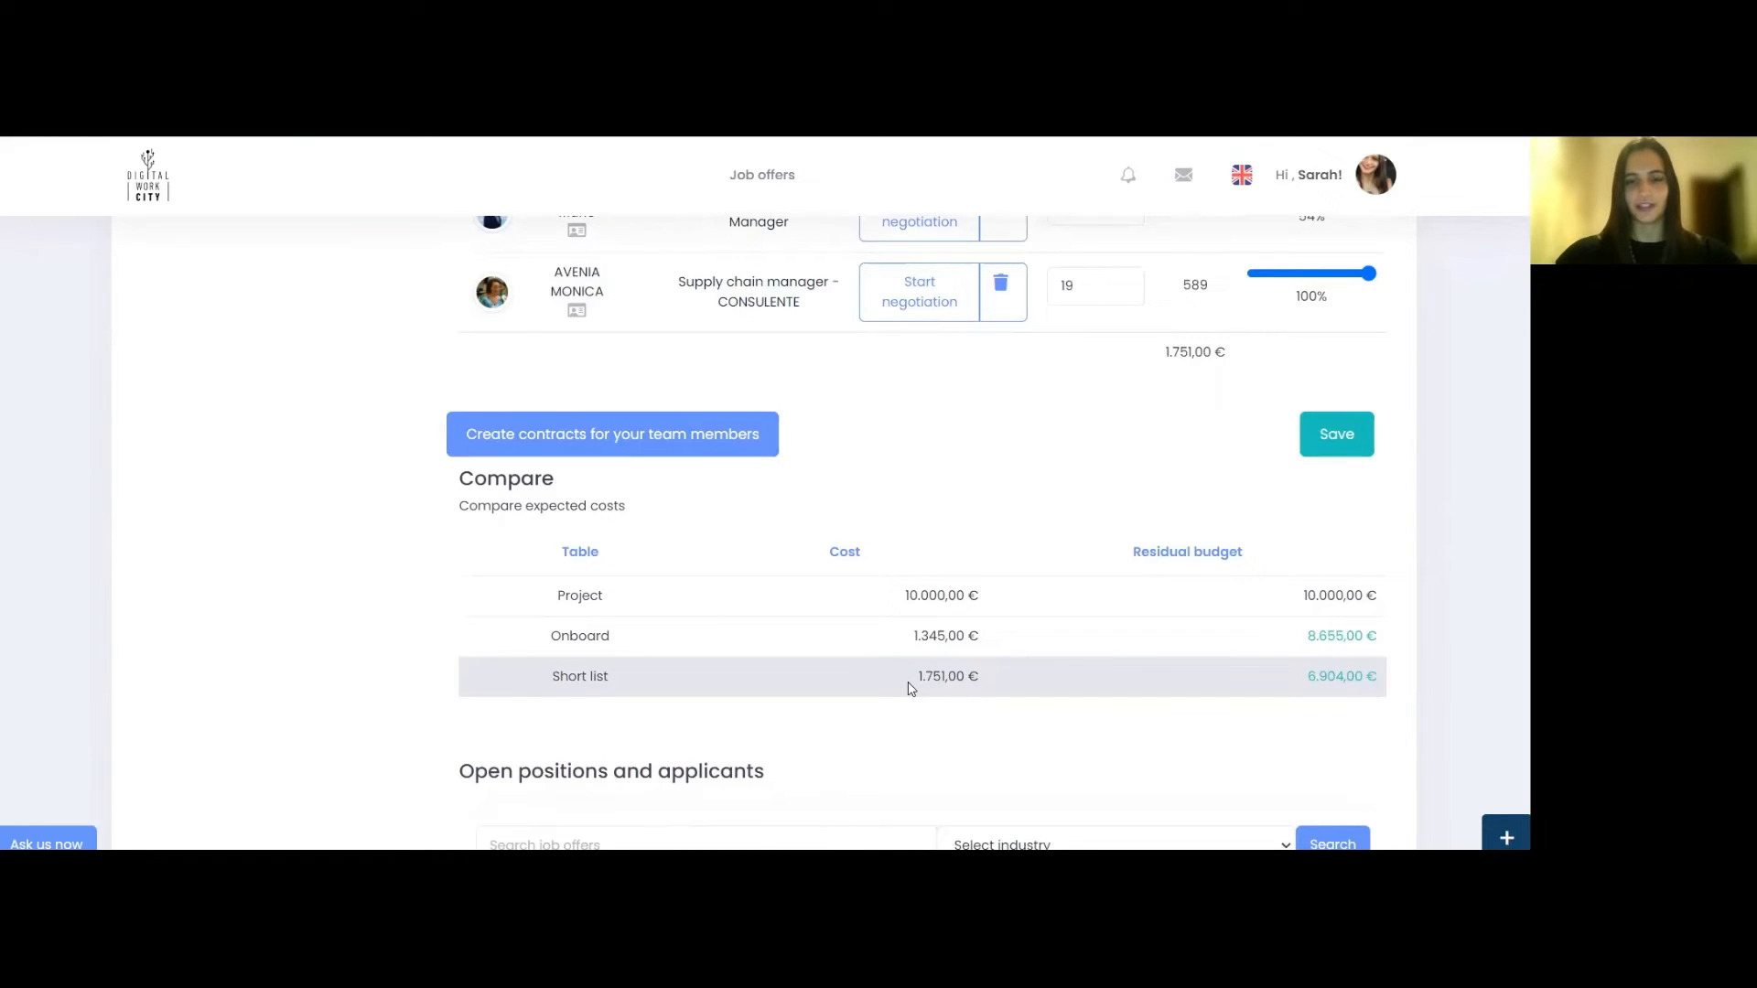
pyautogui.scroll(1, 985, 732)
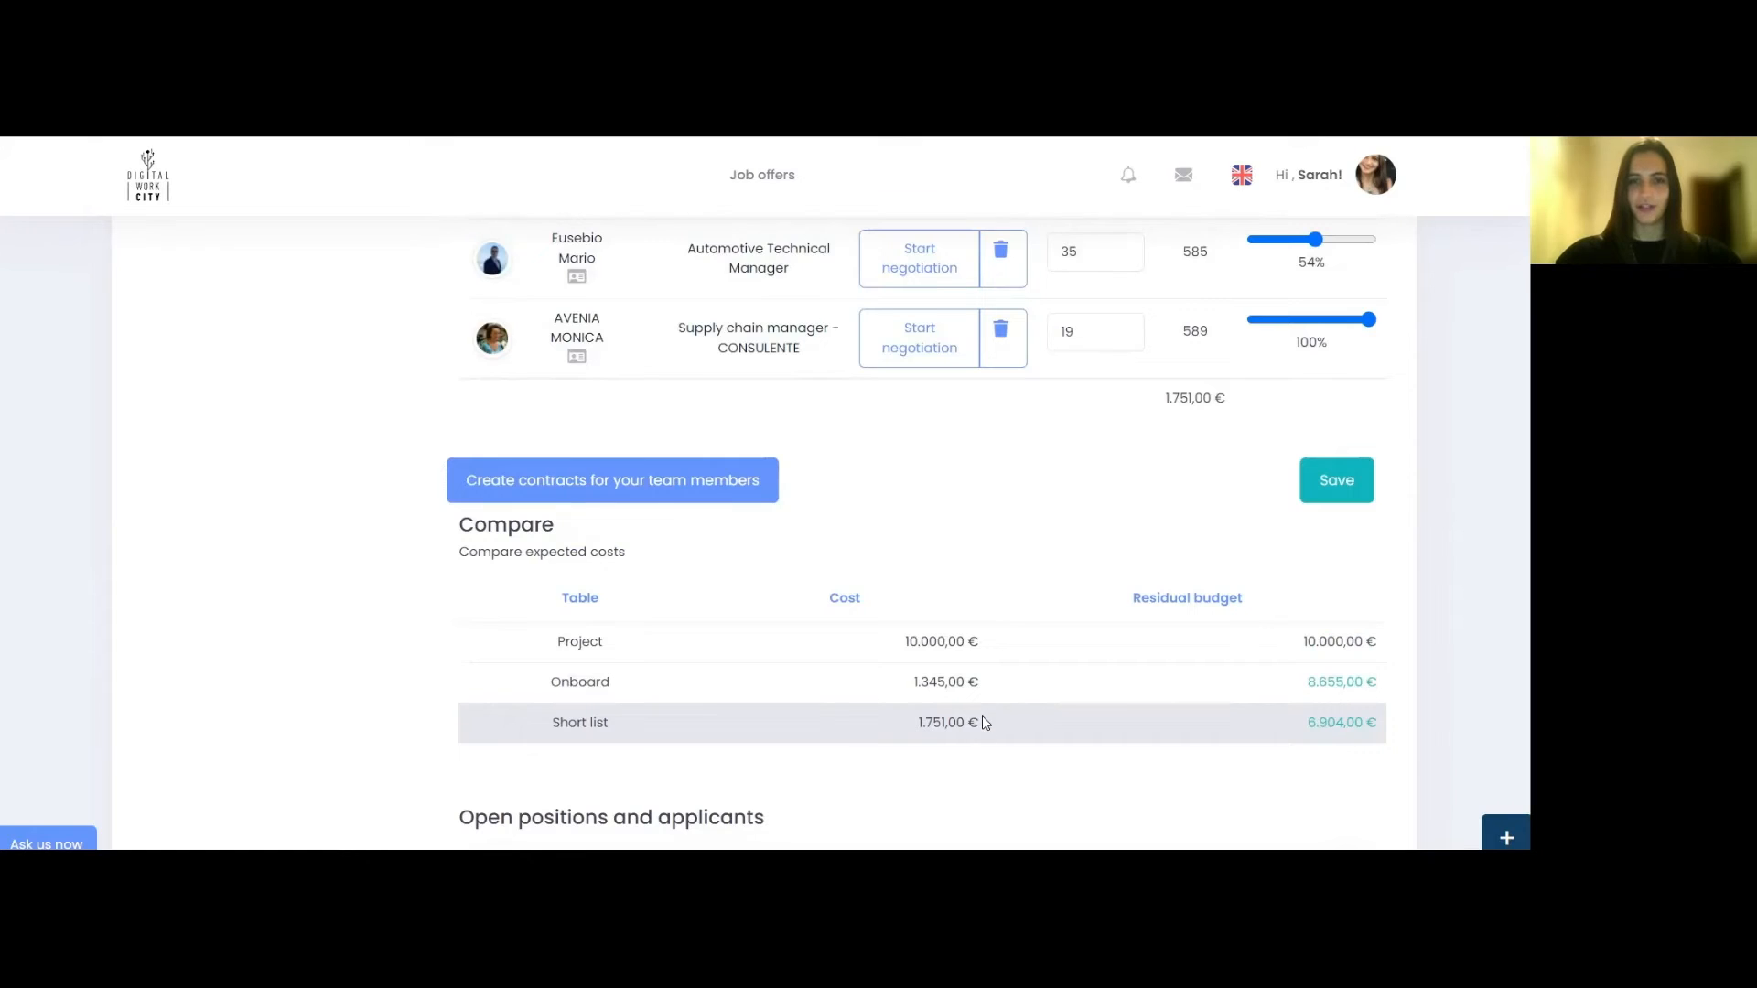
pyautogui.scroll(-5, 986, 723)
pyautogui.scroll(-3, 981, 722)
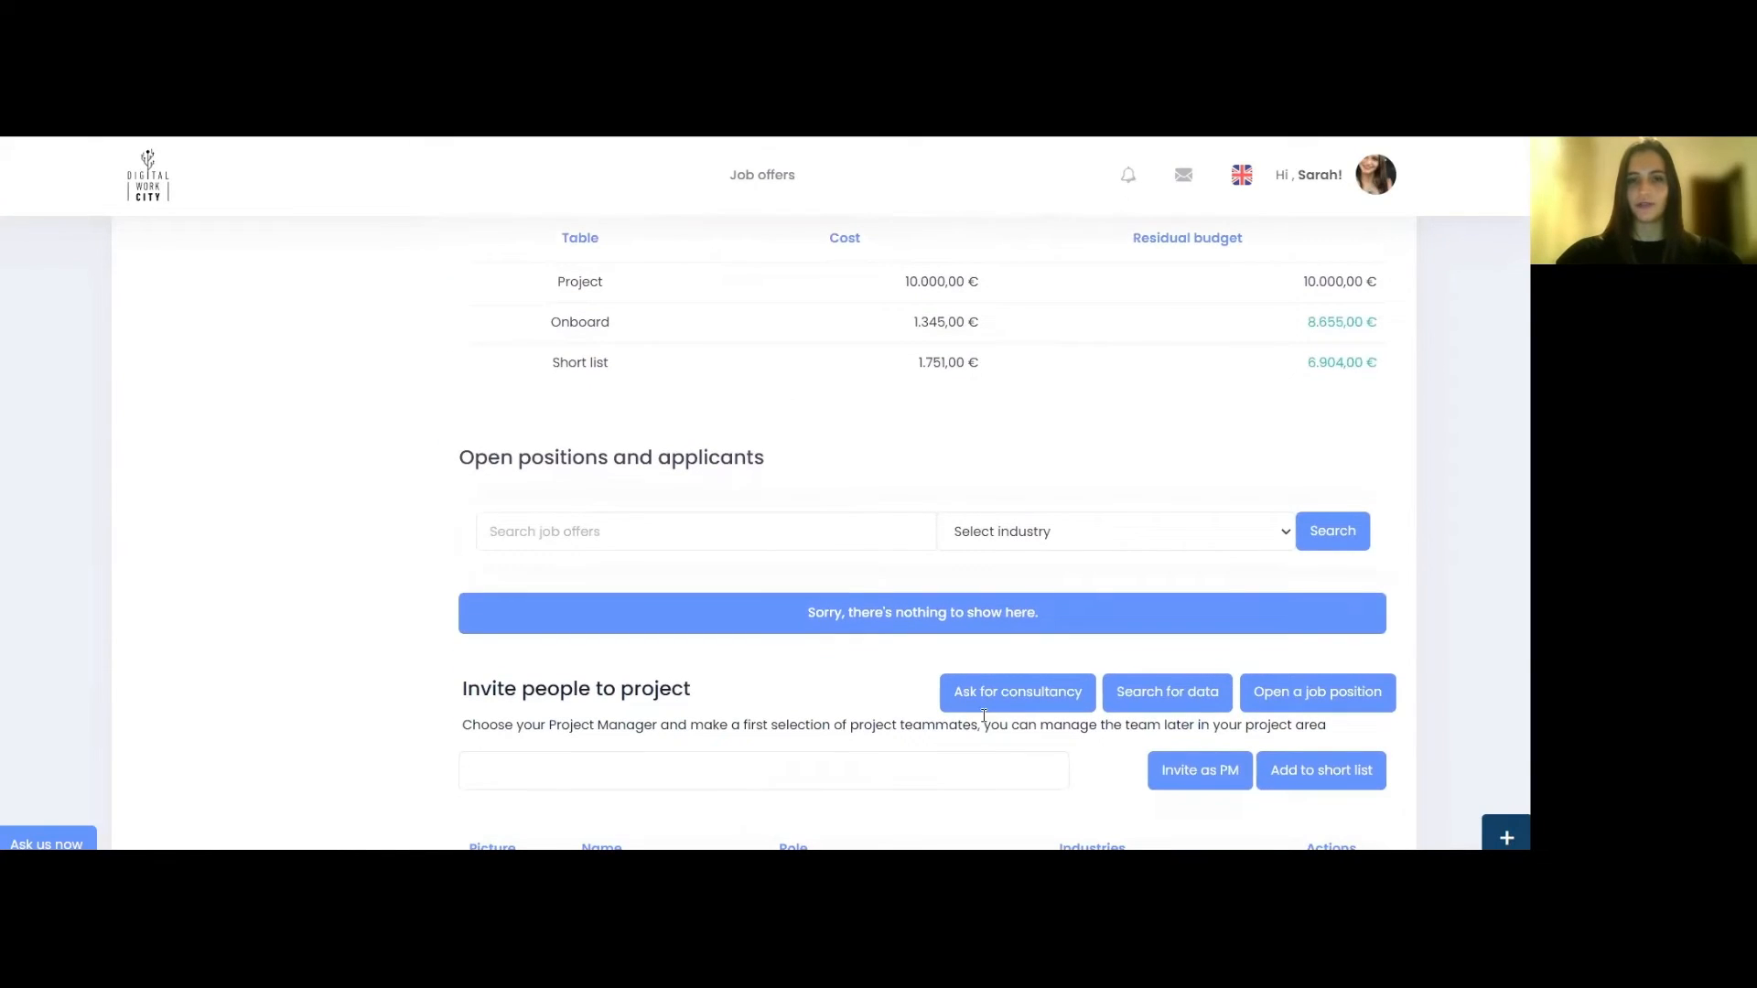
pyautogui.scroll(-1, 984, 714)
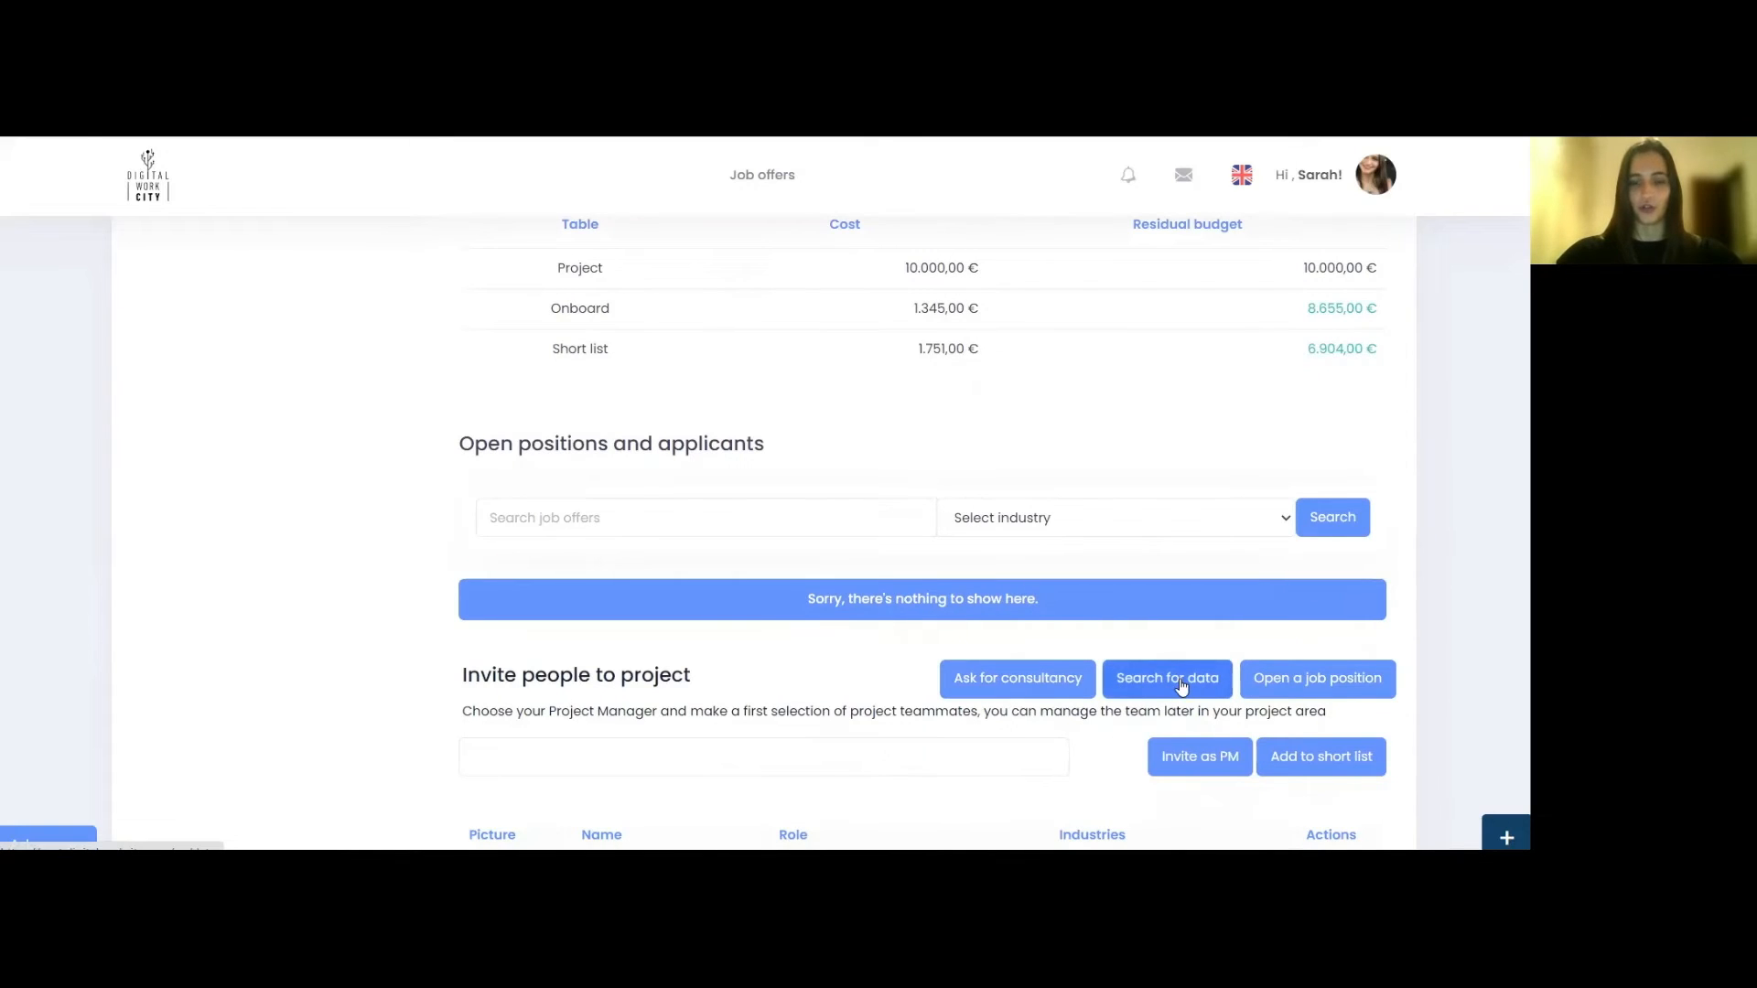
pyautogui.moveTo(998, 685)
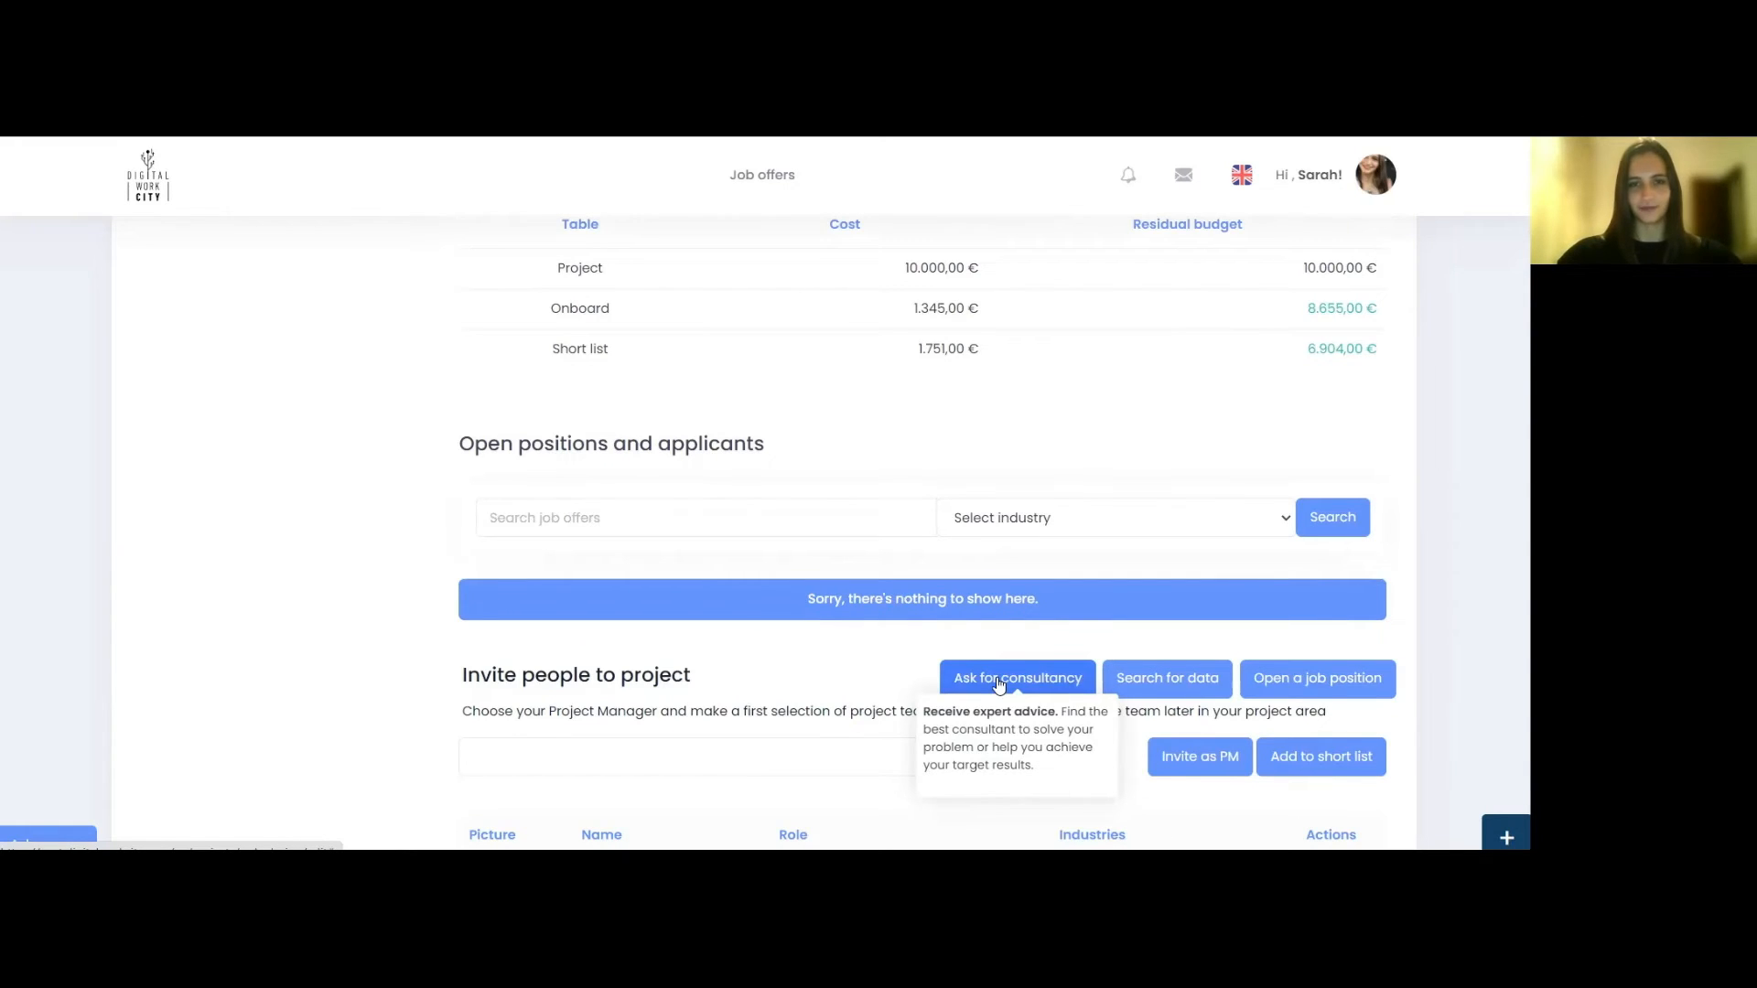
# Look through the people who can be invited to the project, checking their roles and industries
pyautogui.scroll(-1, 1059, 699)
pyautogui.scroll(-1, 1059, 699)
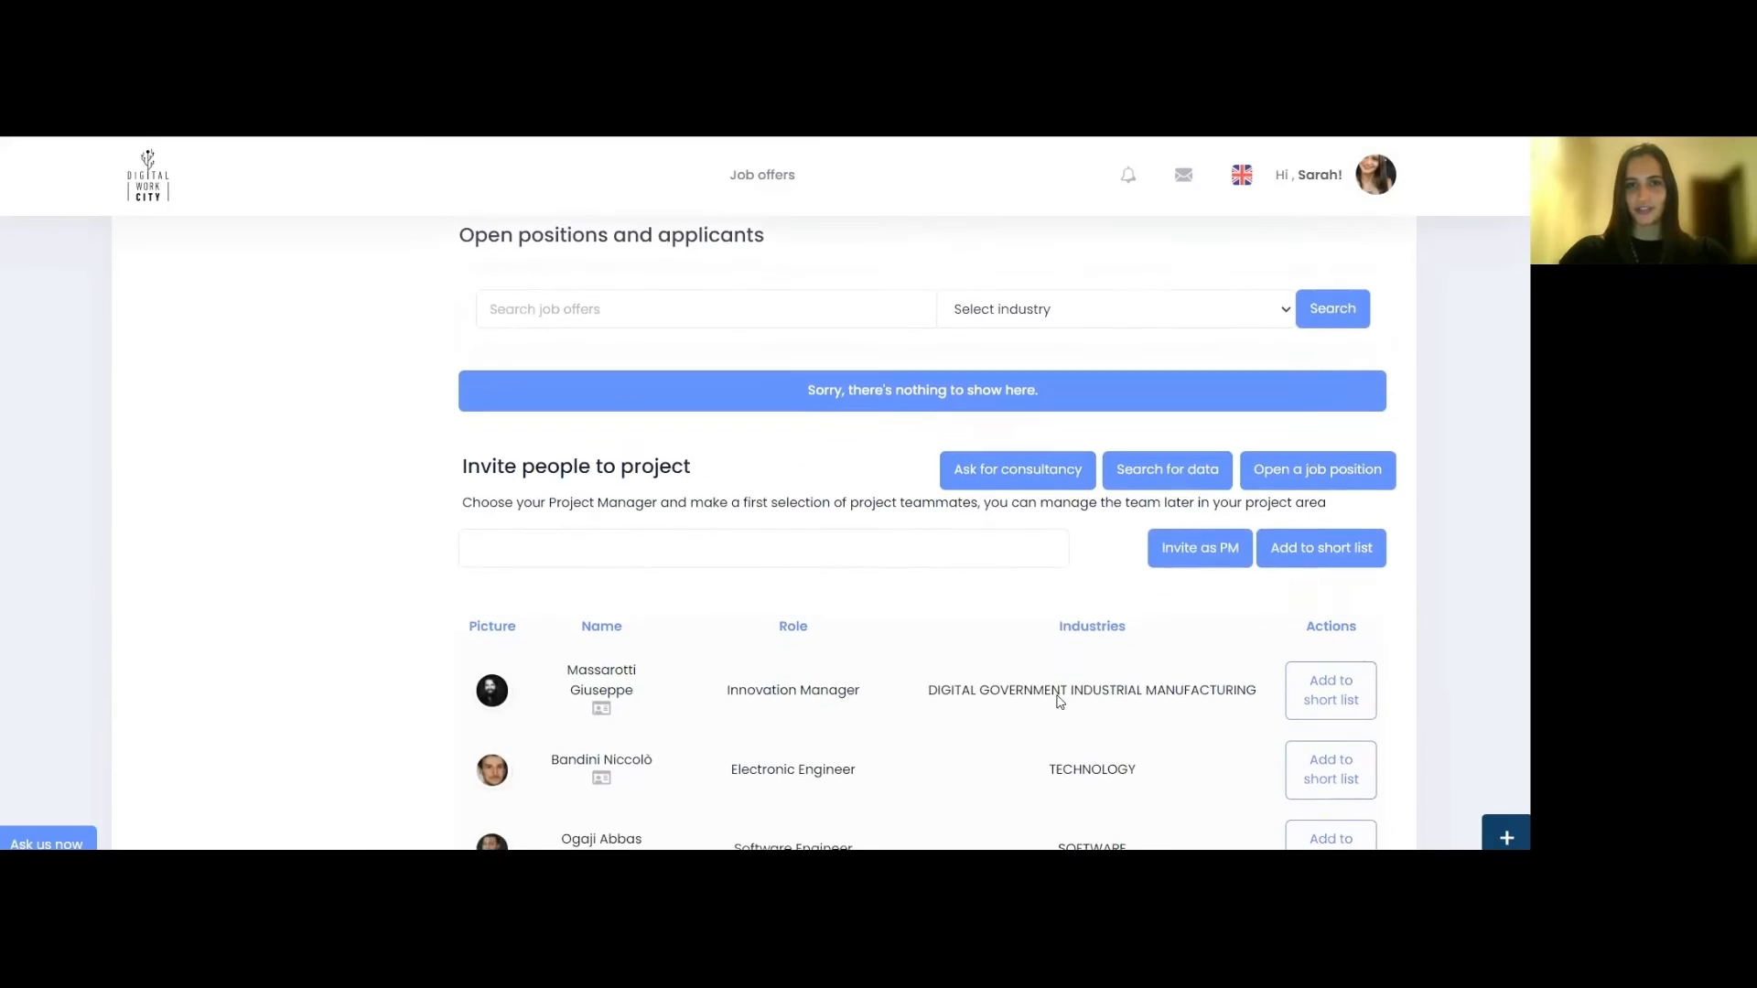
pyautogui.scroll(-1, 1059, 699)
pyautogui.scroll(-1, 1059, 699)
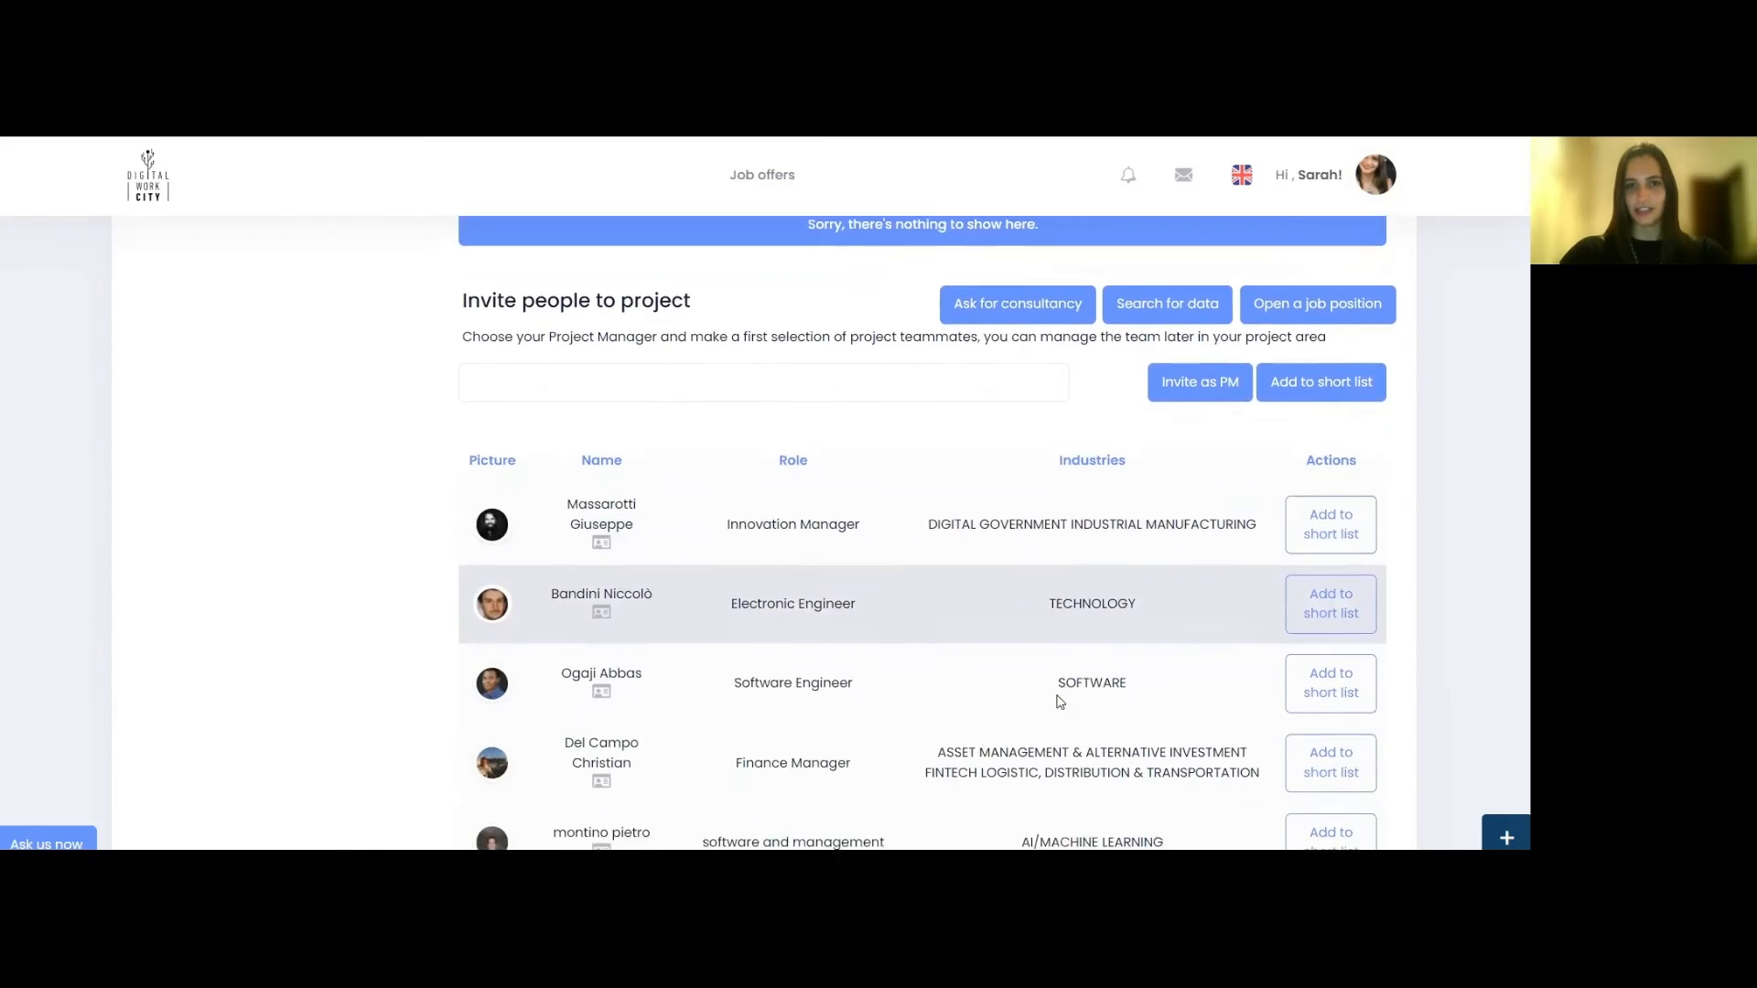
pyautogui.scroll(-1, 1059, 701)
pyautogui.scroll(-2, 1058, 701)
pyautogui.scroll(-1, 1058, 701)
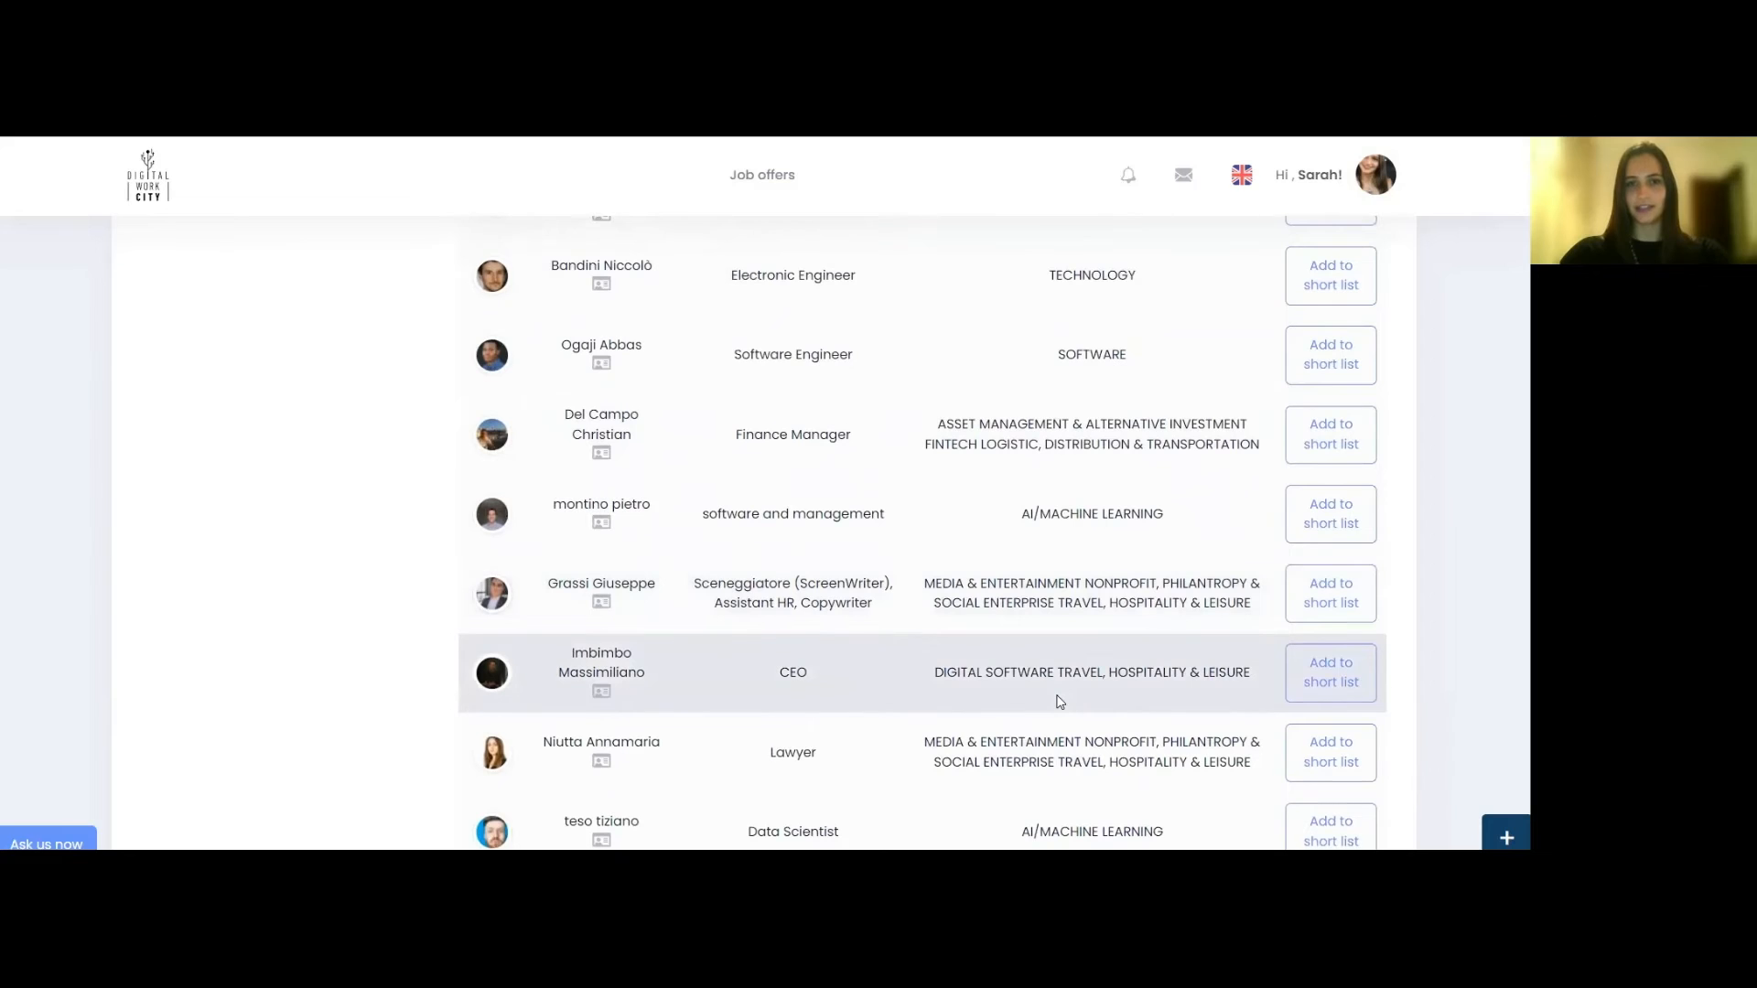
pyautogui.scroll(-1, 1059, 702)
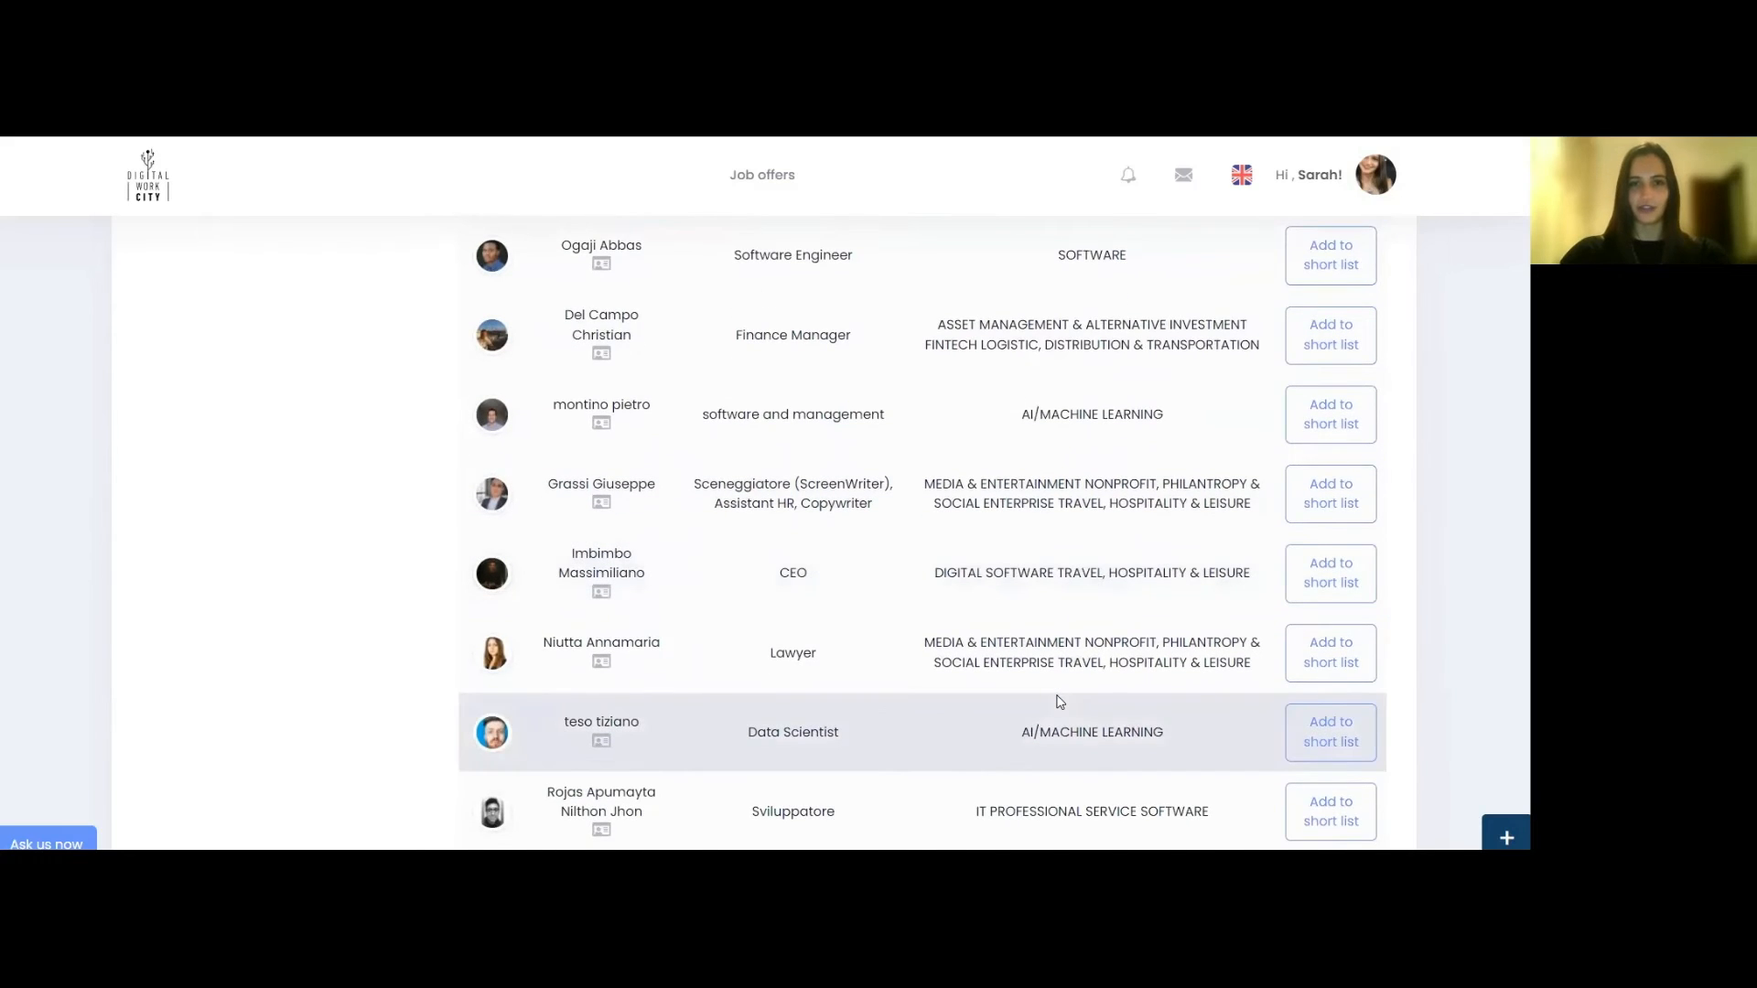
pyautogui.scroll(-1, 1059, 702)
pyautogui.scroll(1, 1058, 702)
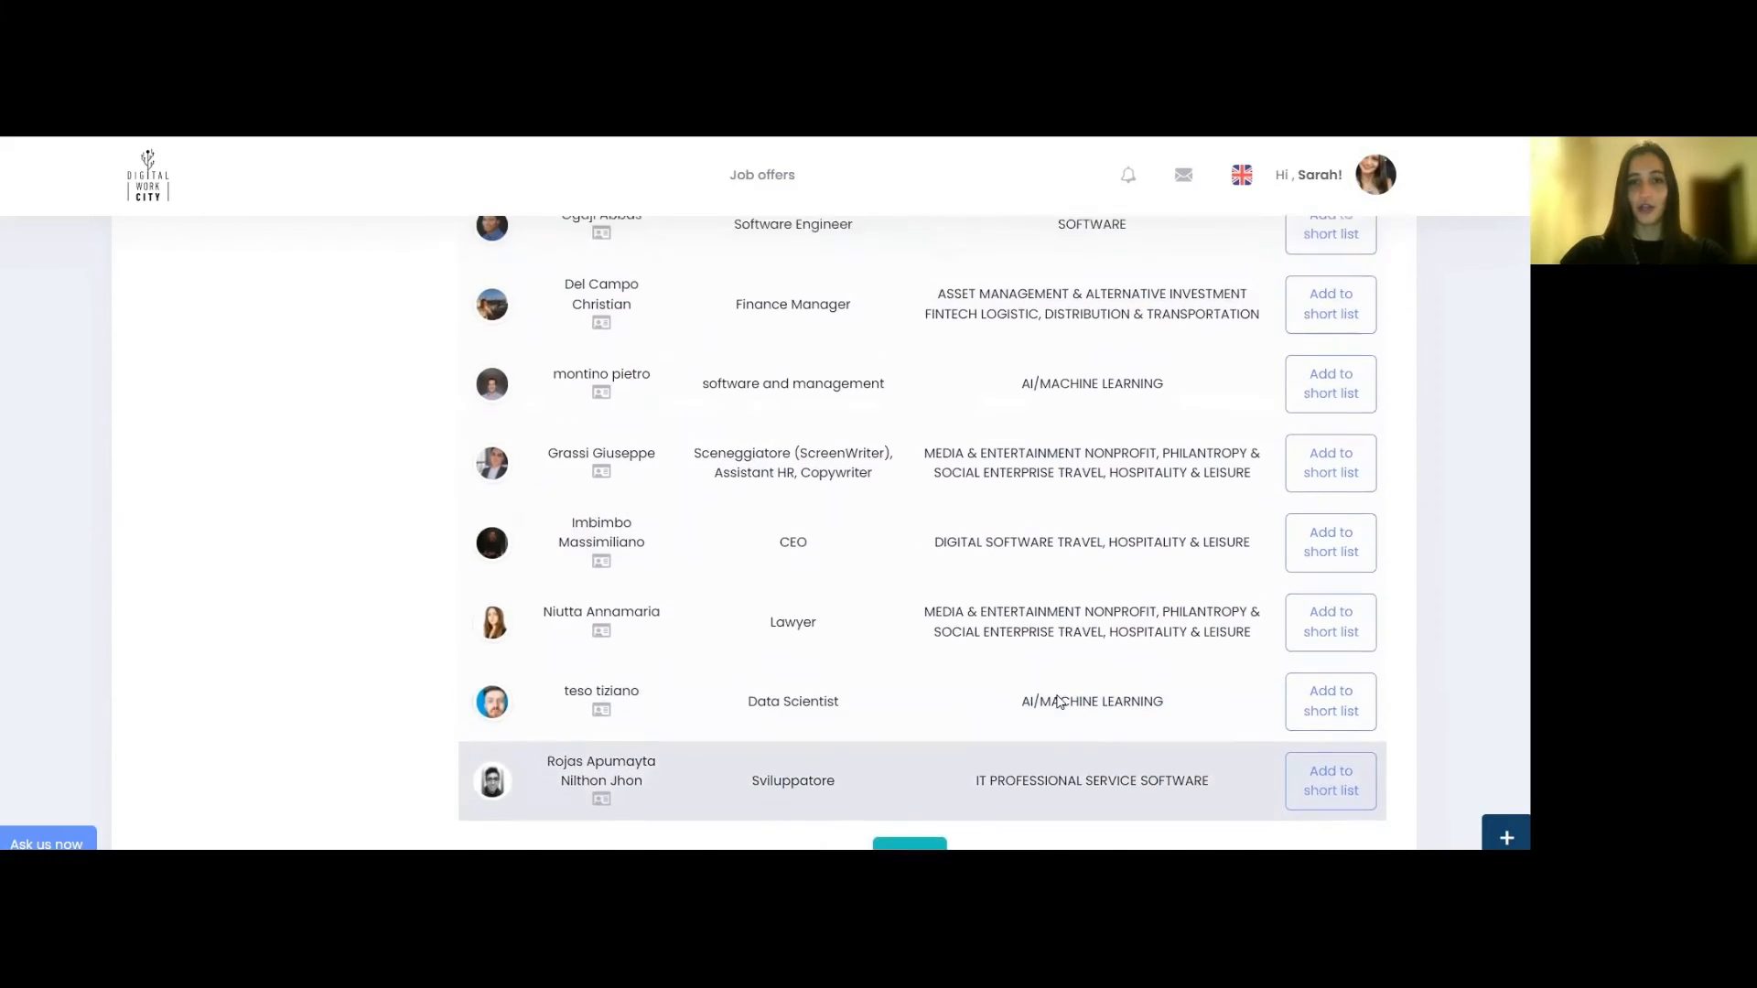
pyautogui.scroll(2, 1058, 701)
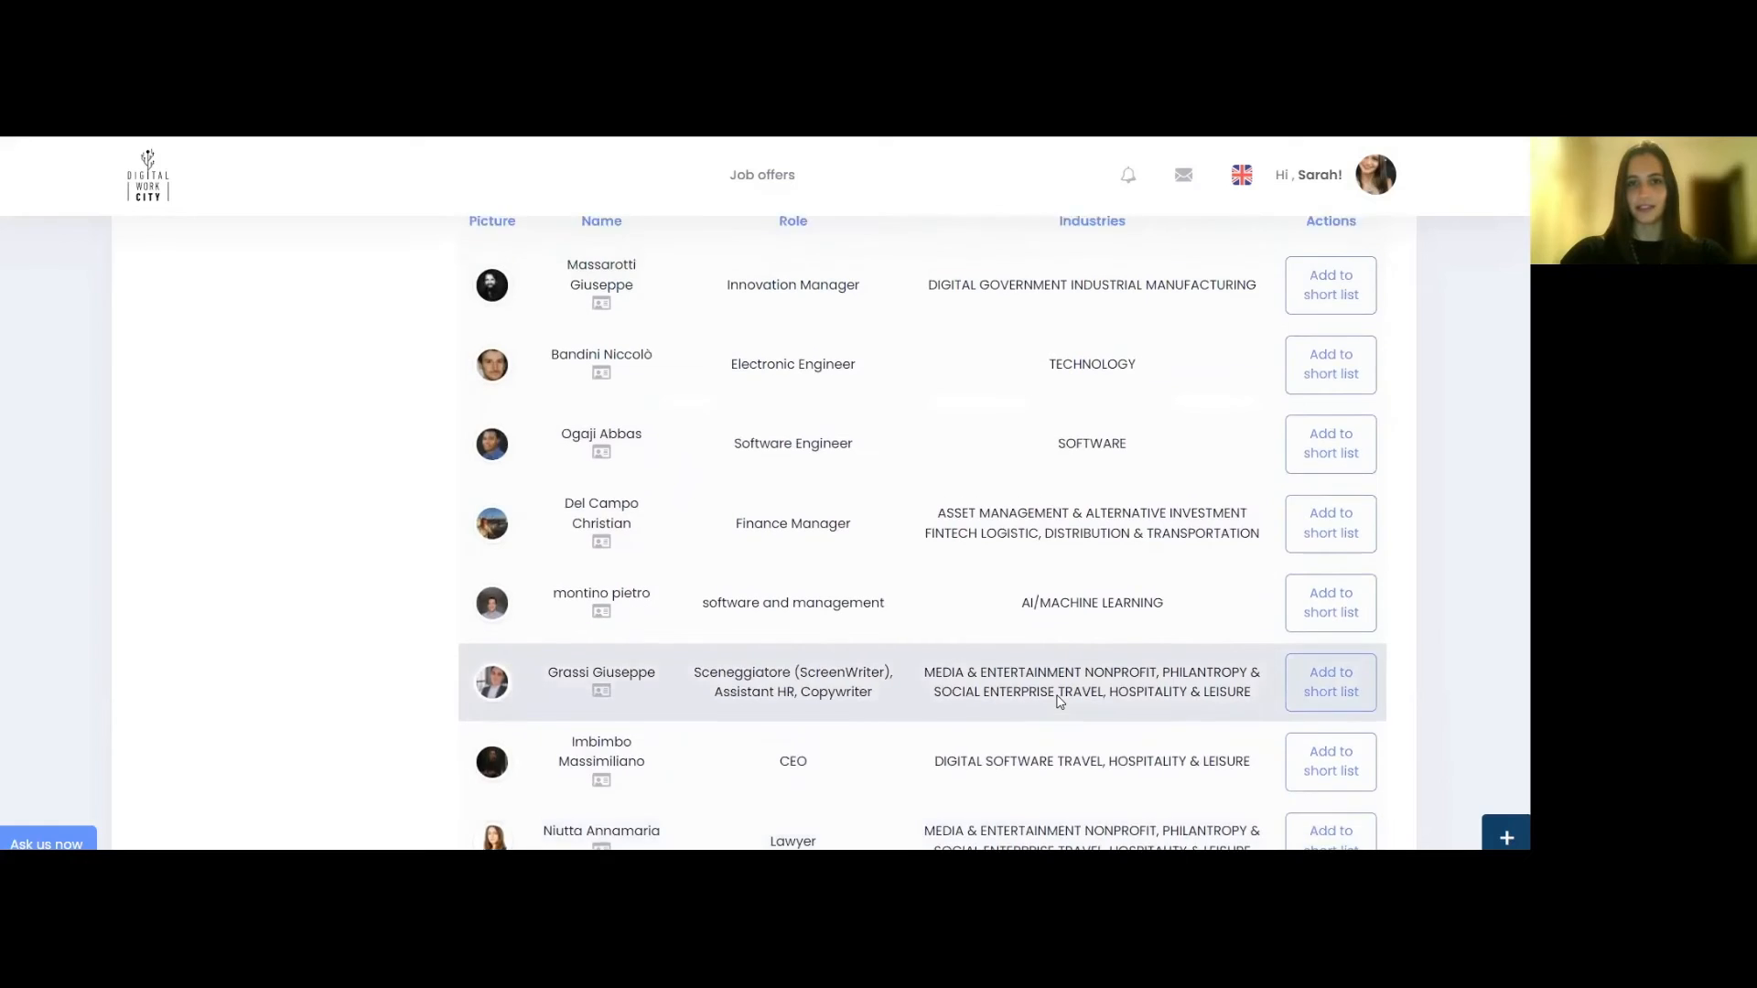
# Open the services that can be bought for team members and look through the offers from co-working to welfare
pyautogui.scroll(2, 1059, 701)
pyautogui.scroll(10, 691, 506)
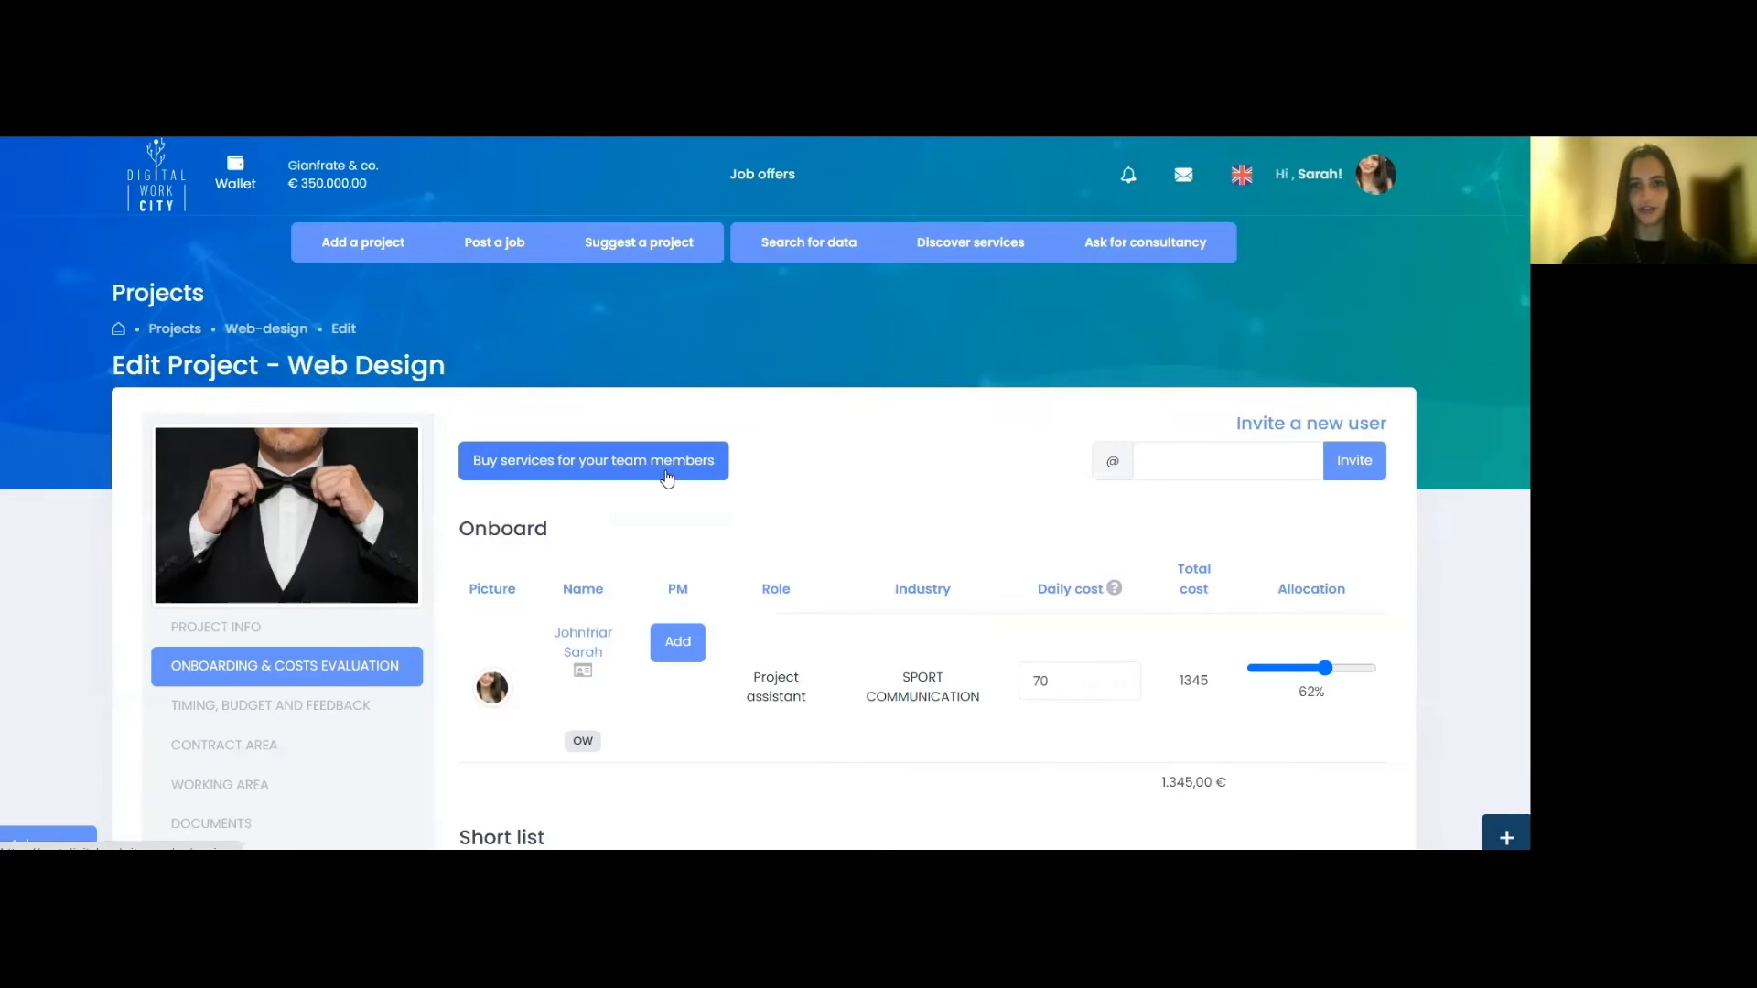
pyautogui.click(667, 478)
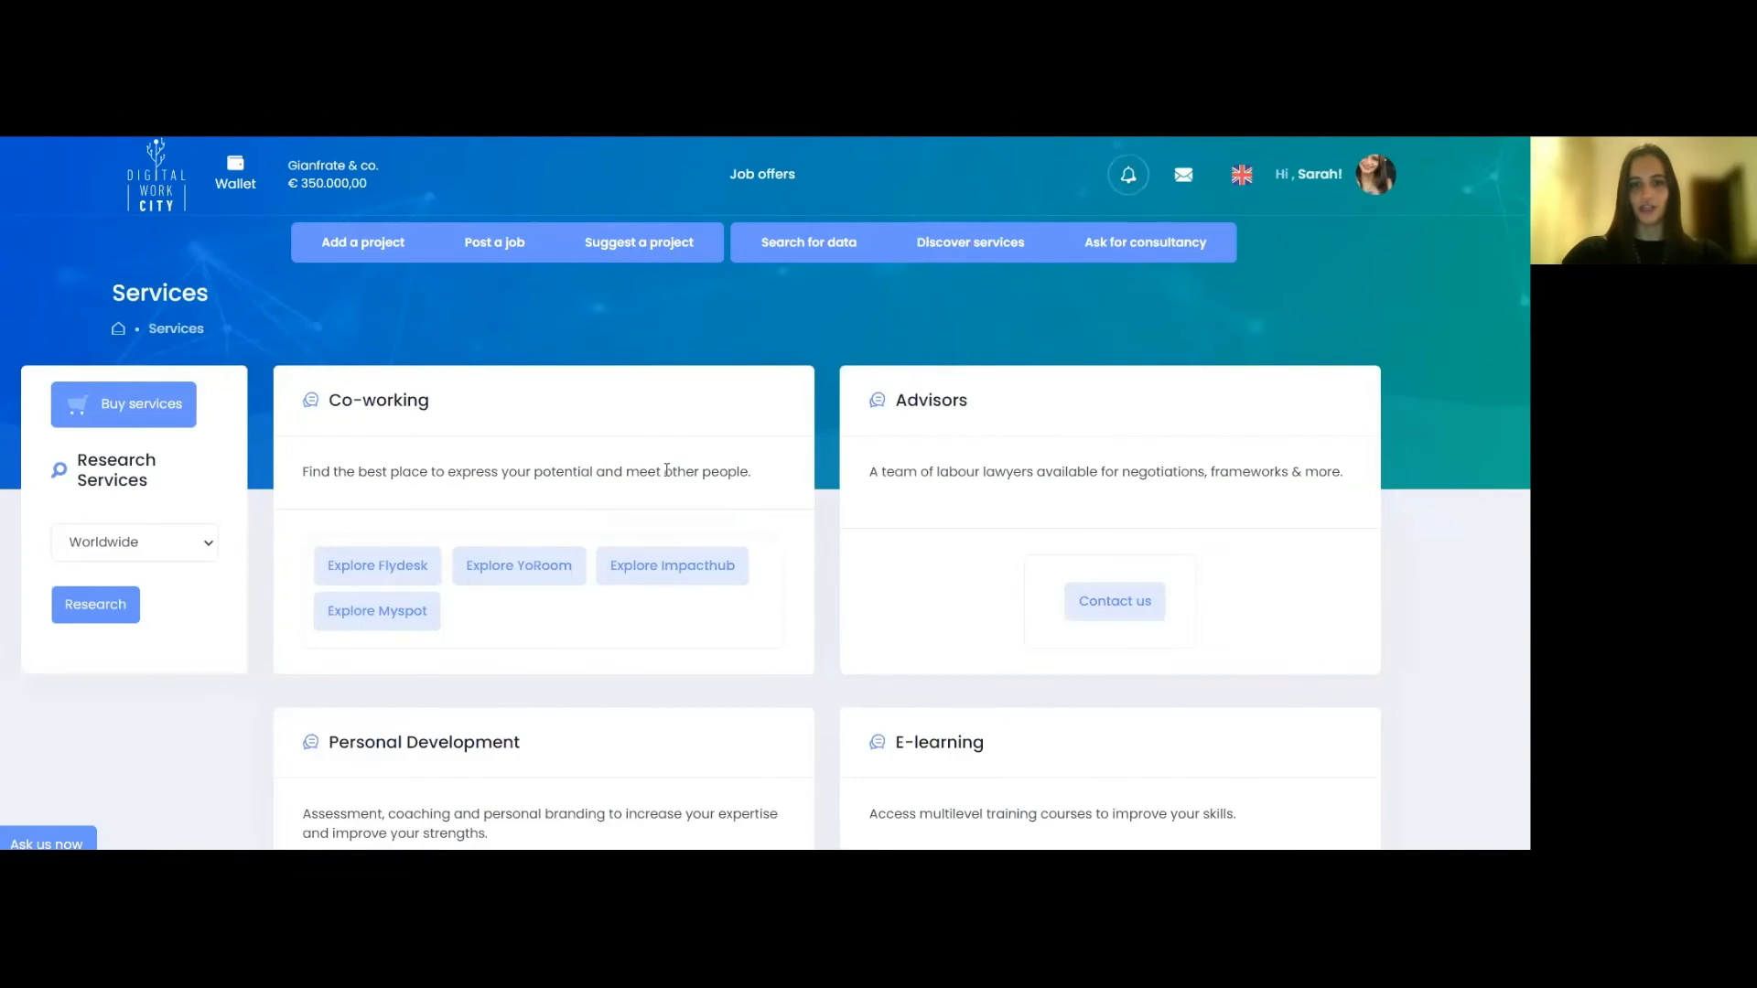
pyautogui.scroll(-2, 667, 471)
pyautogui.scroll(-2, 667, 471)
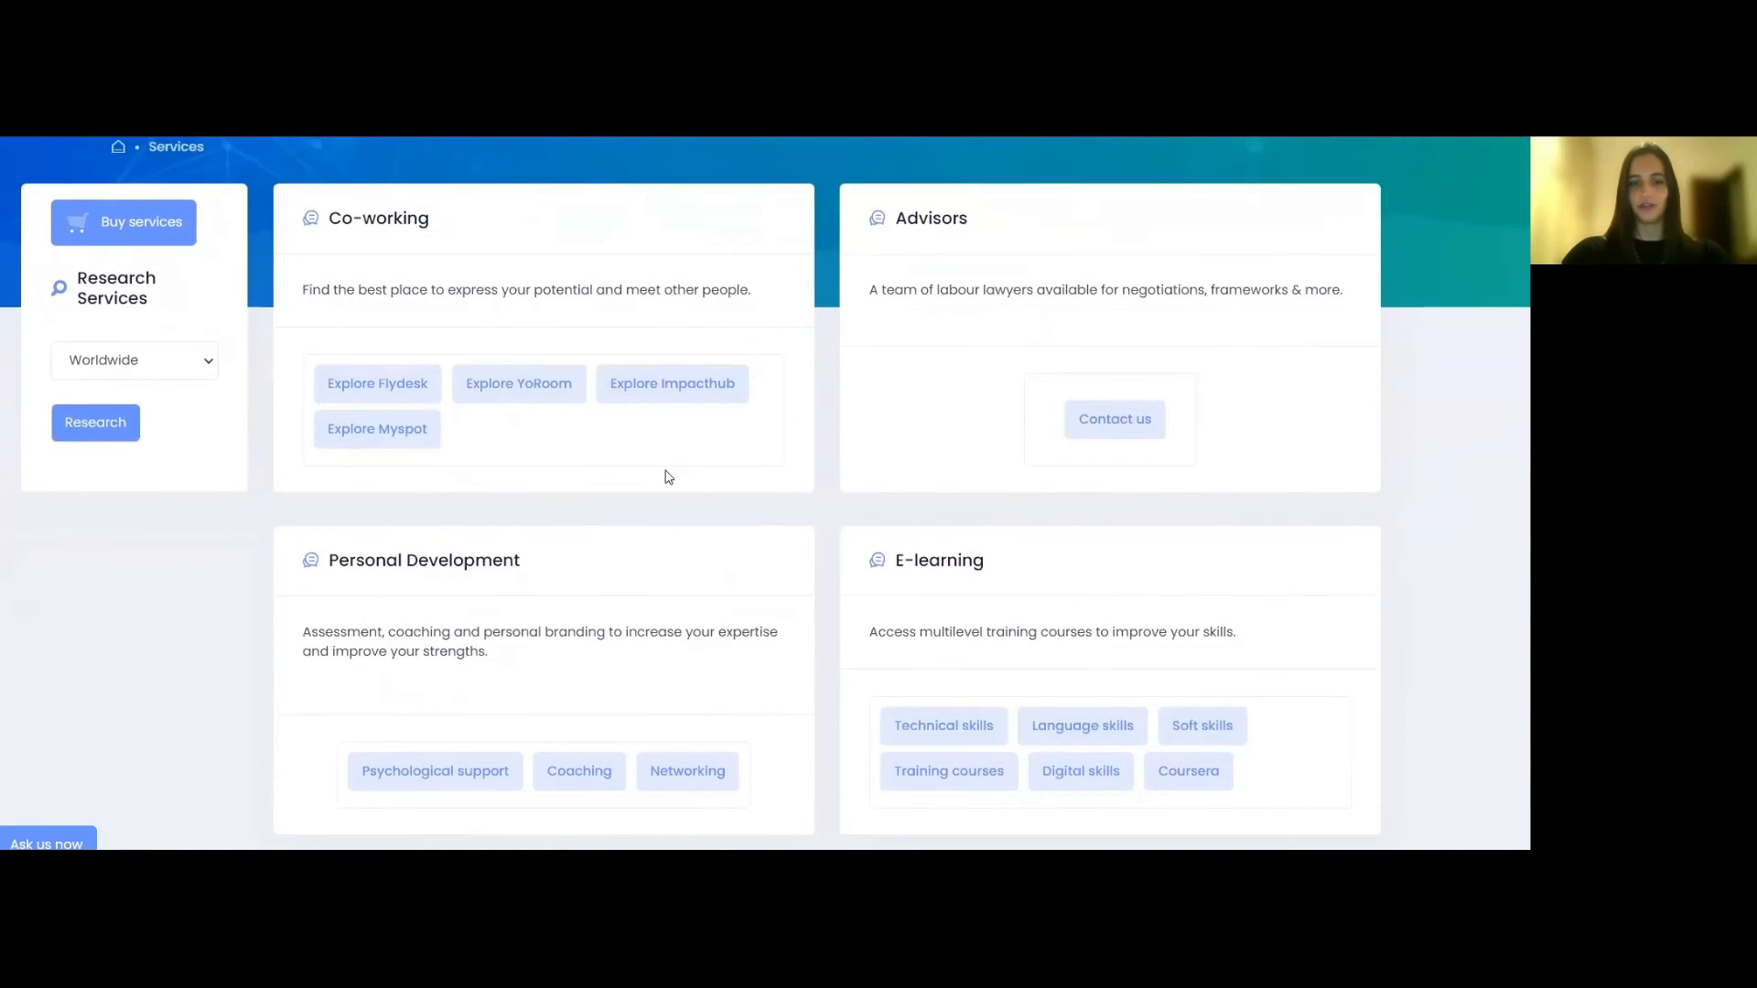
pyautogui.scroll(-1, 667, 474)
pyautogui.scroll(-1, 667, 478)
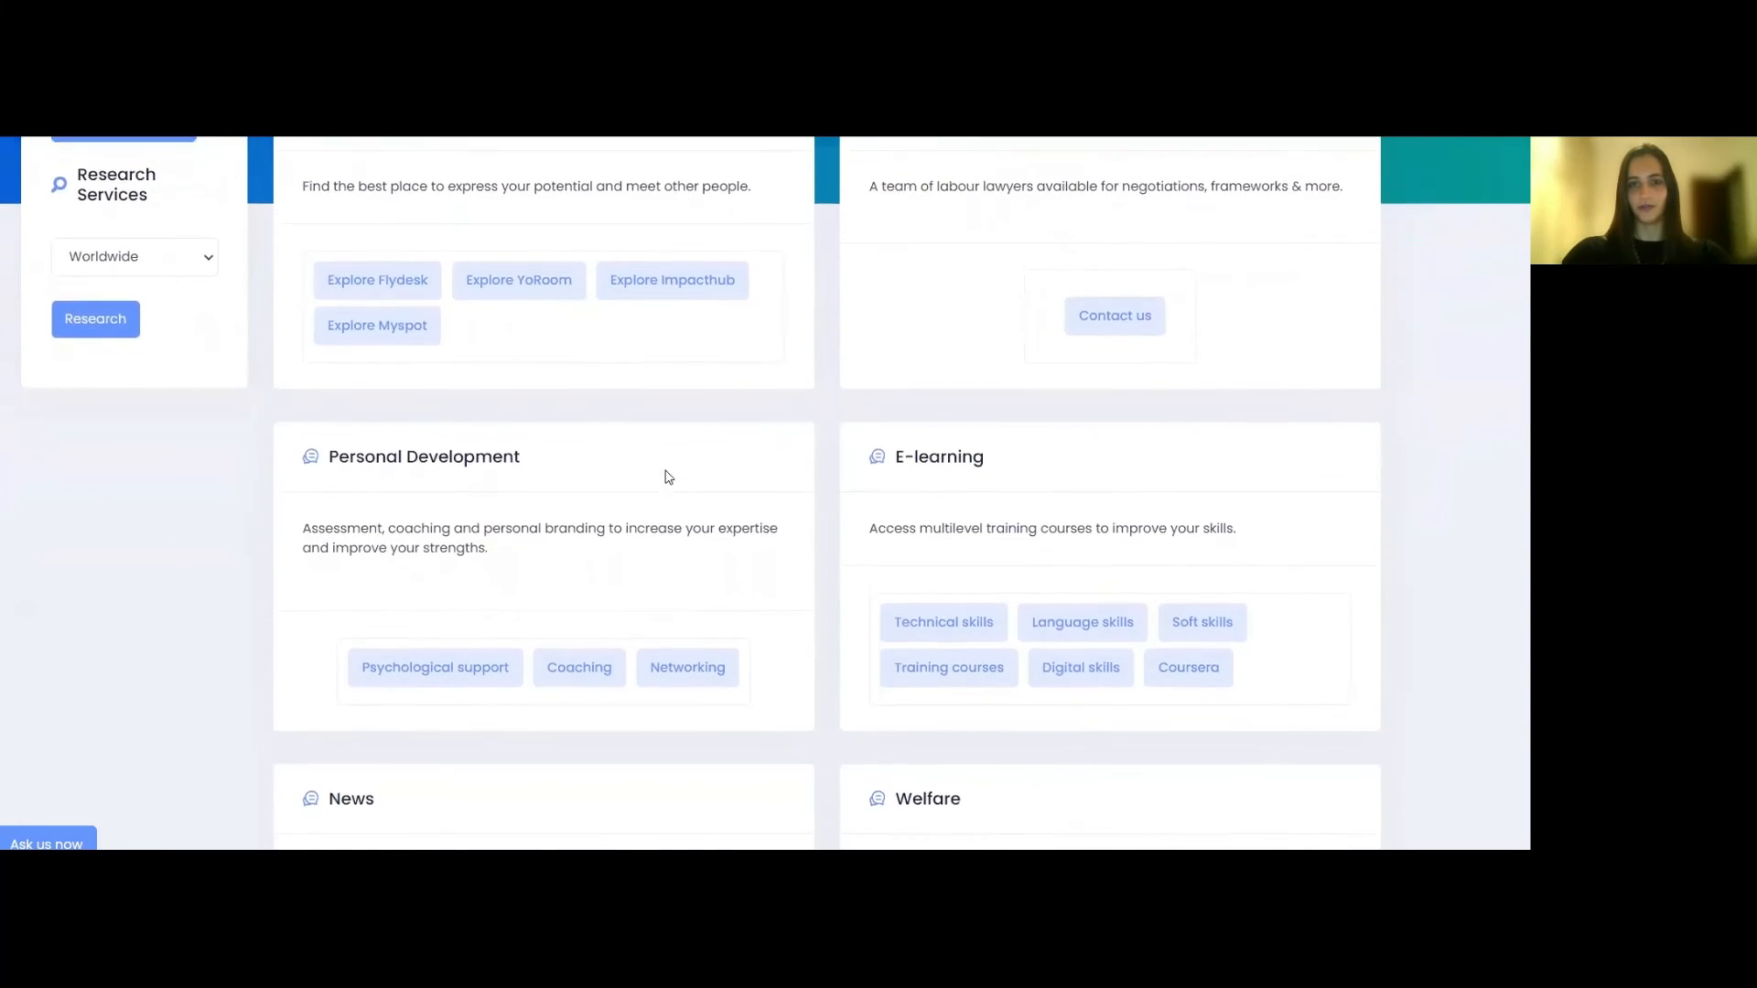
pyautogui.scroll(-2, 667, 476)
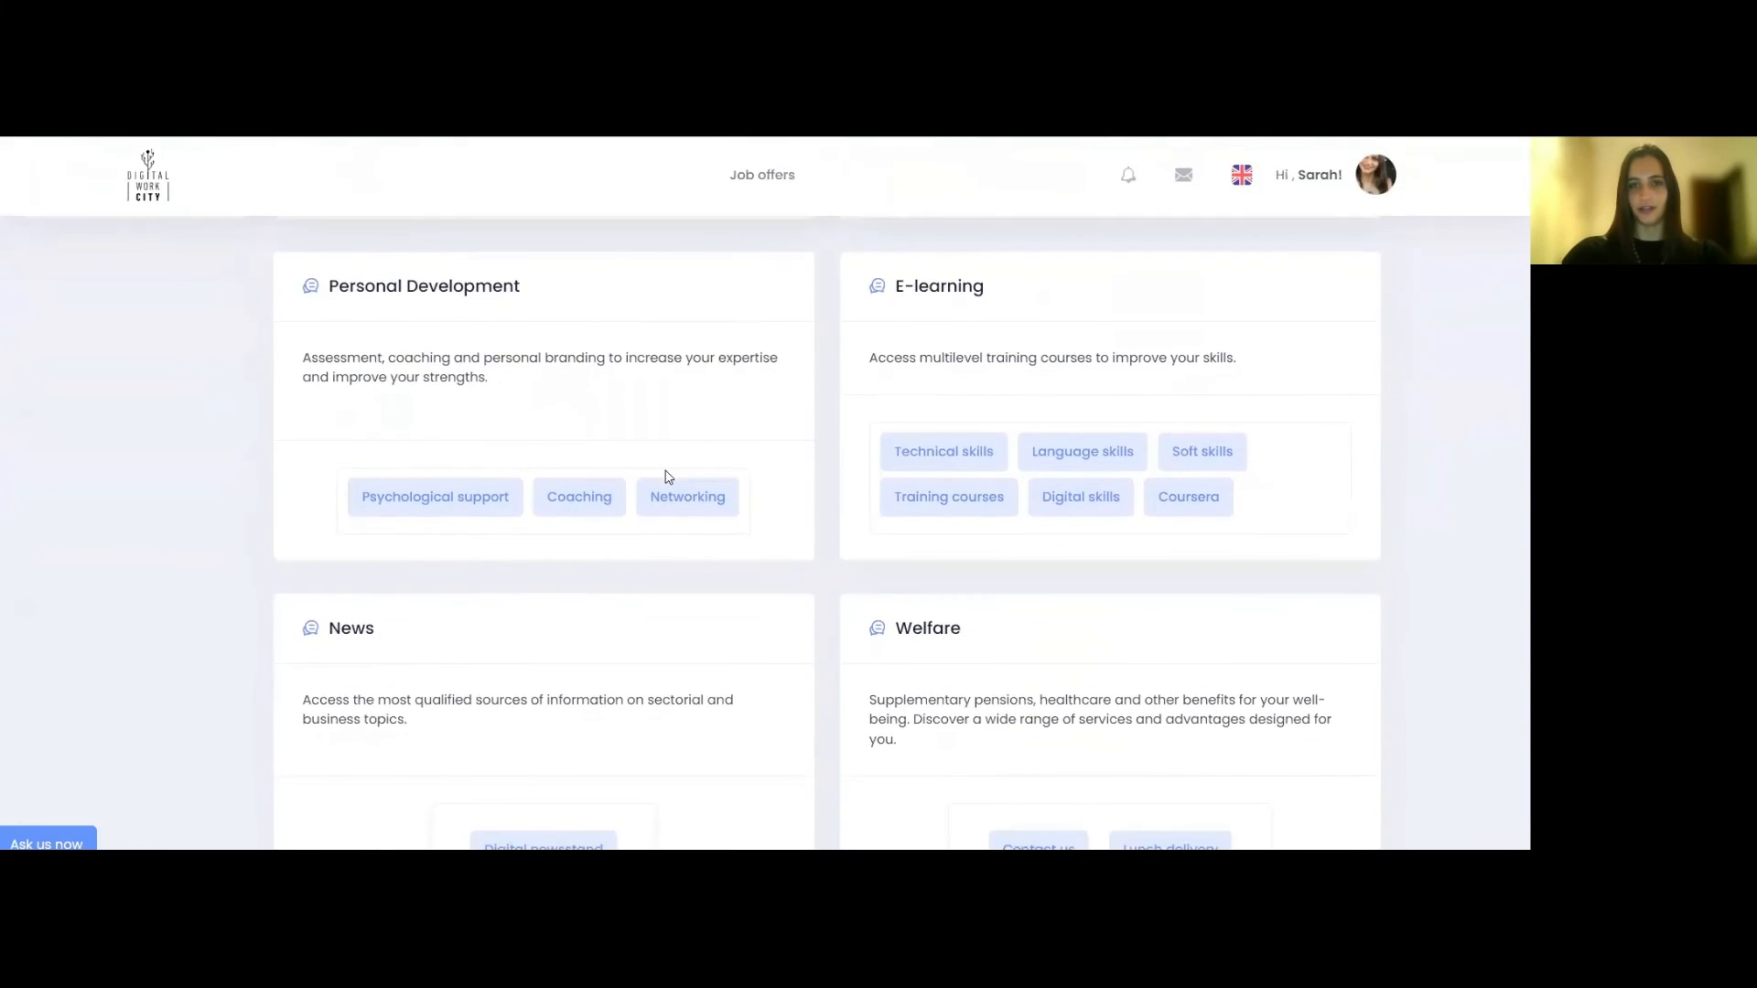
pyautogui.scroll(-1, 667, 477)
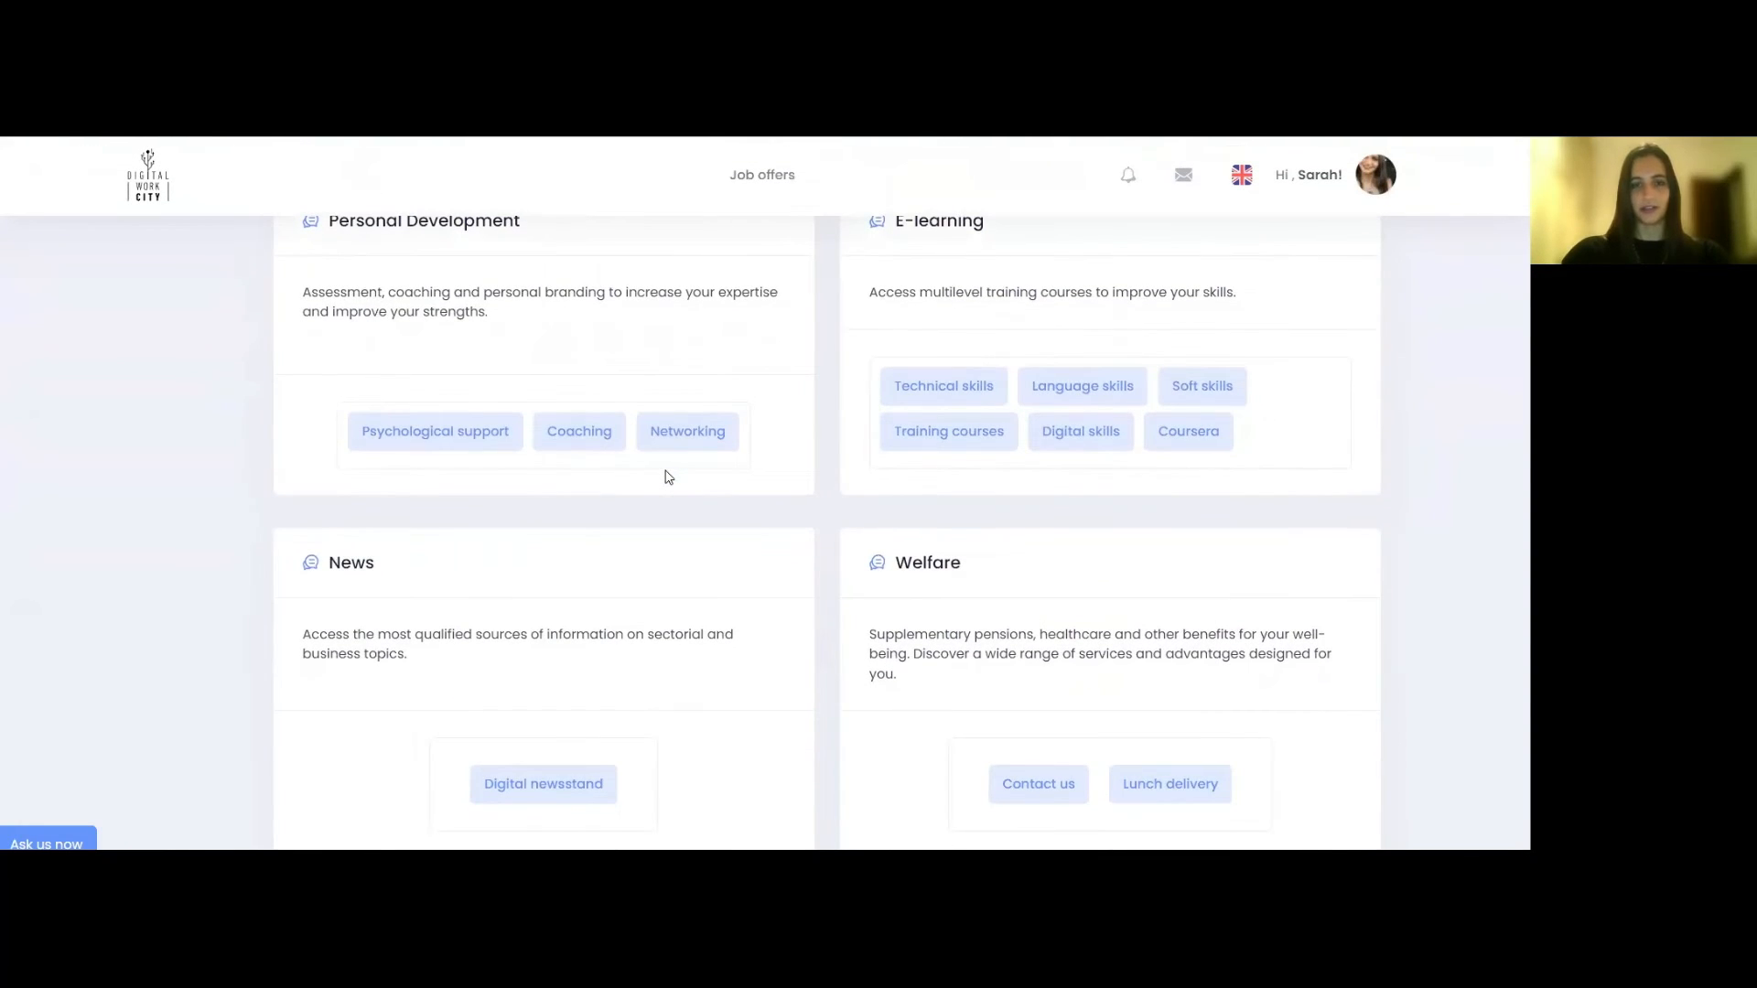
pyautogui.scroll(-3, 667, 477)
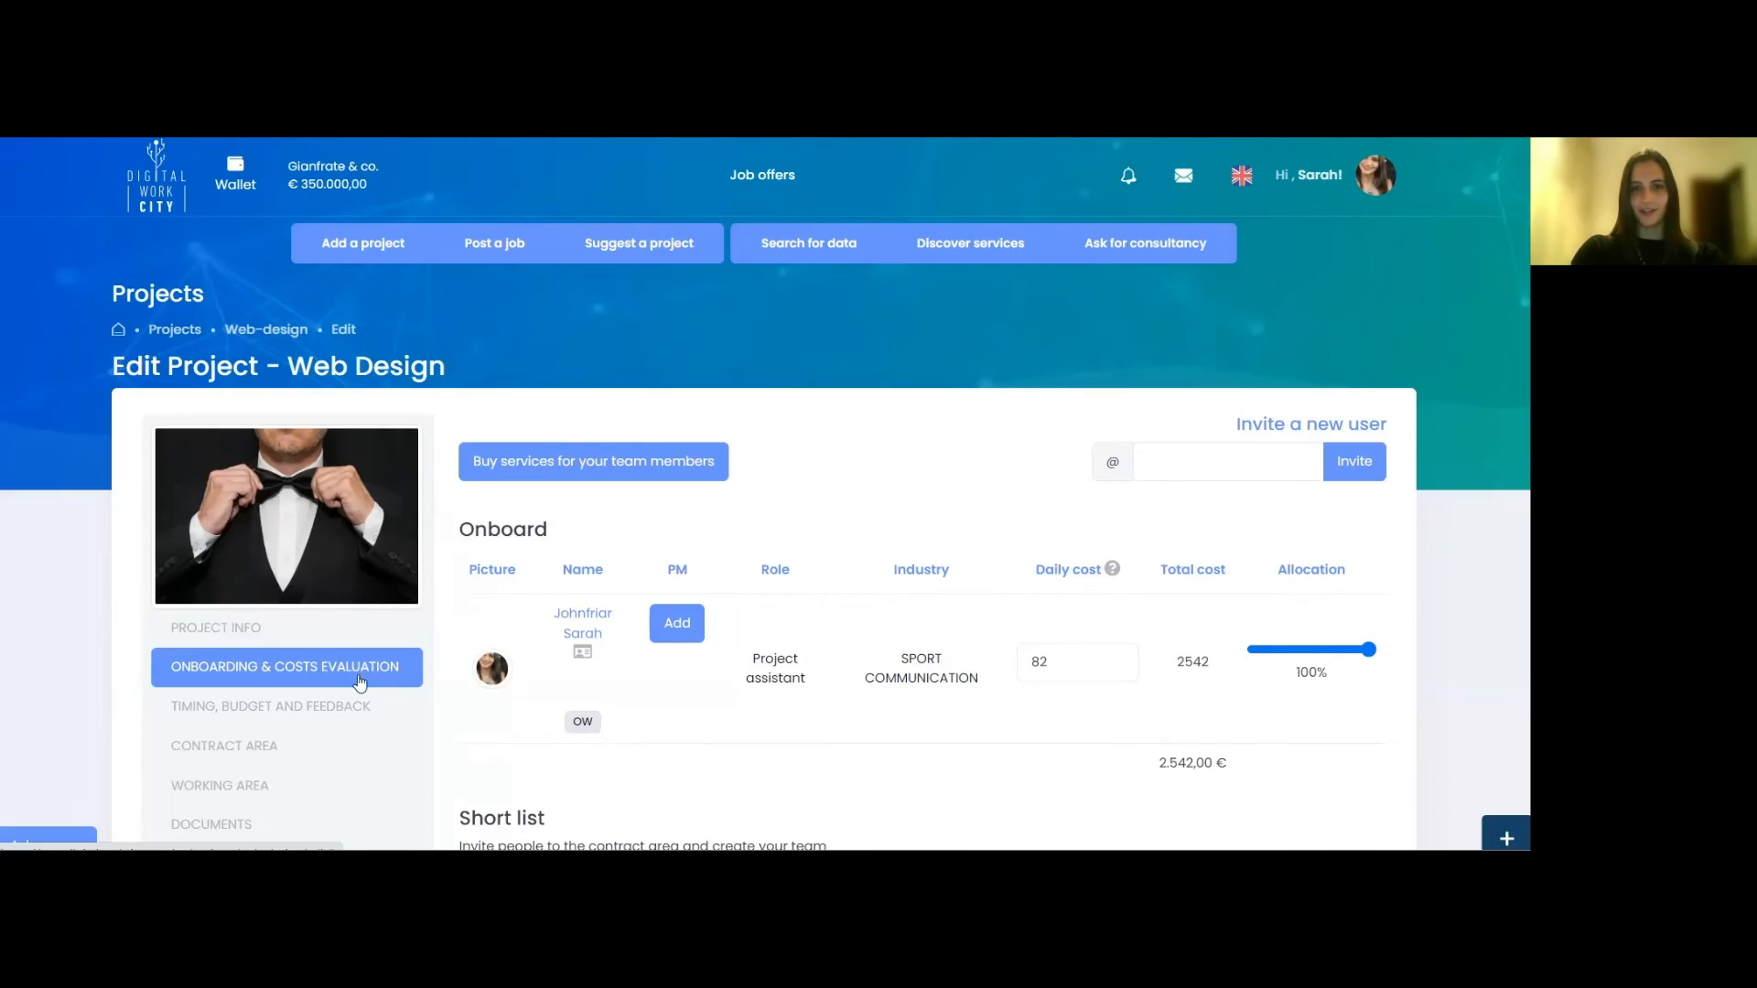
# Fill in a new project stage named Analysis with a budget of 1000 and select the related teammate
pyautogui.click(358, 709)
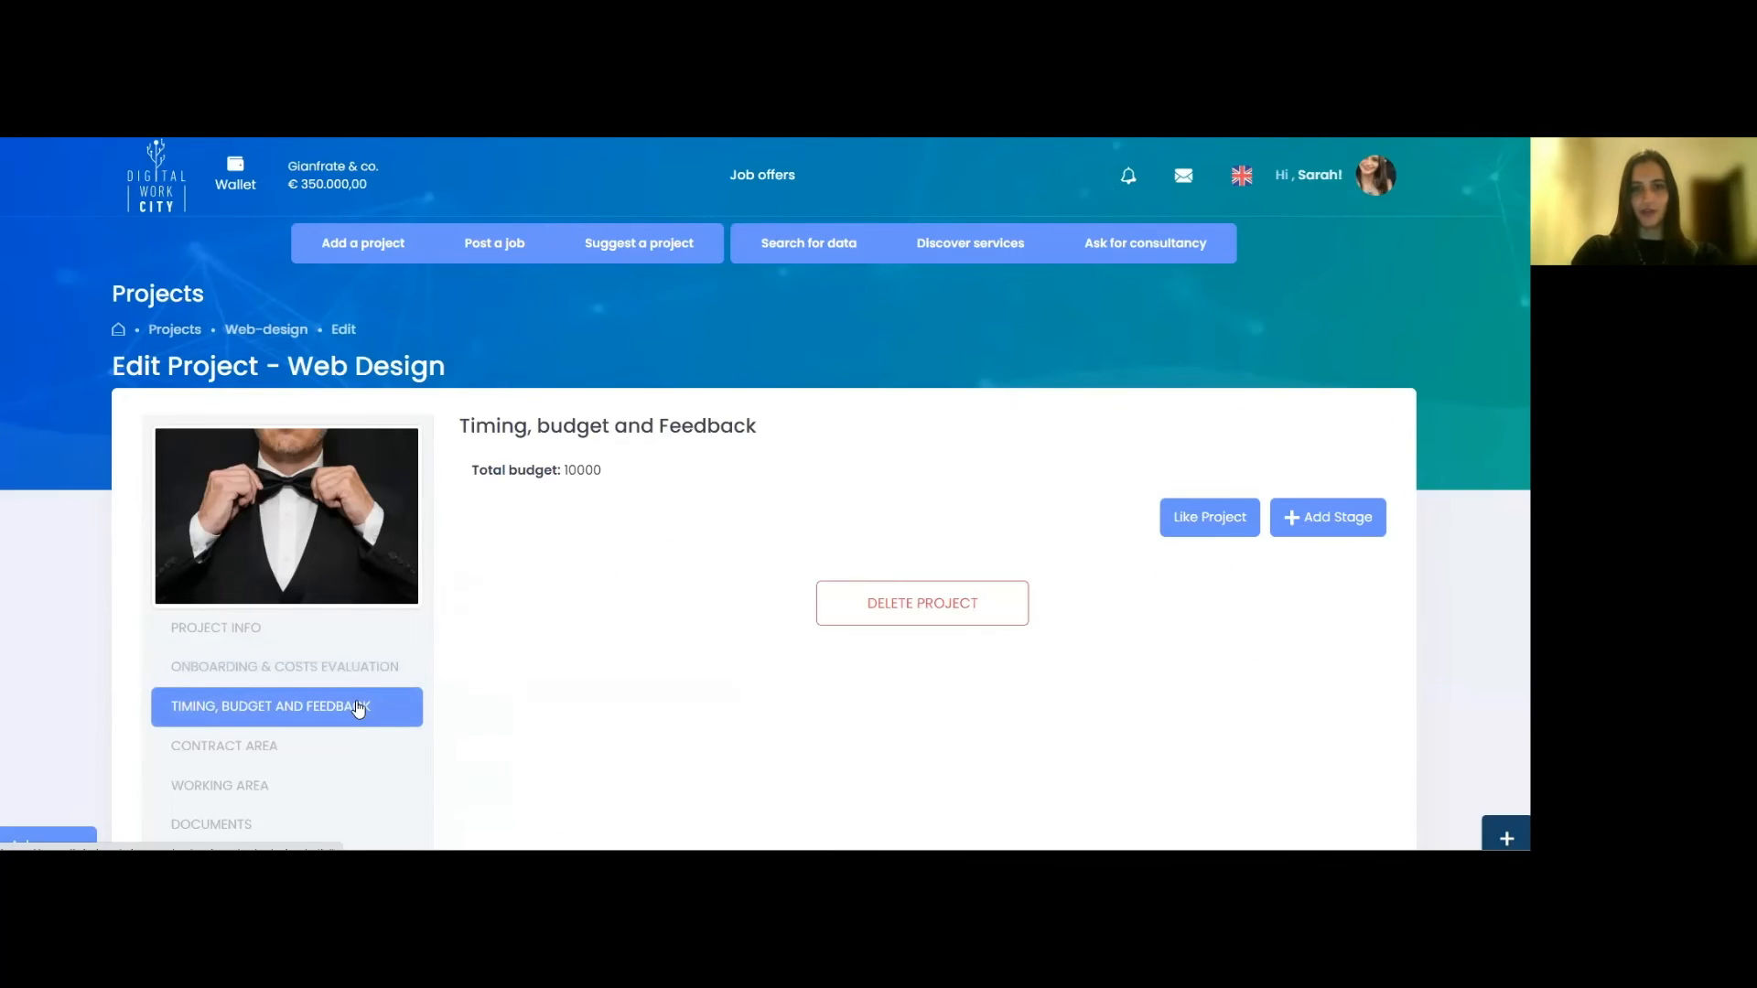
pyautogui.click(1332, 516)
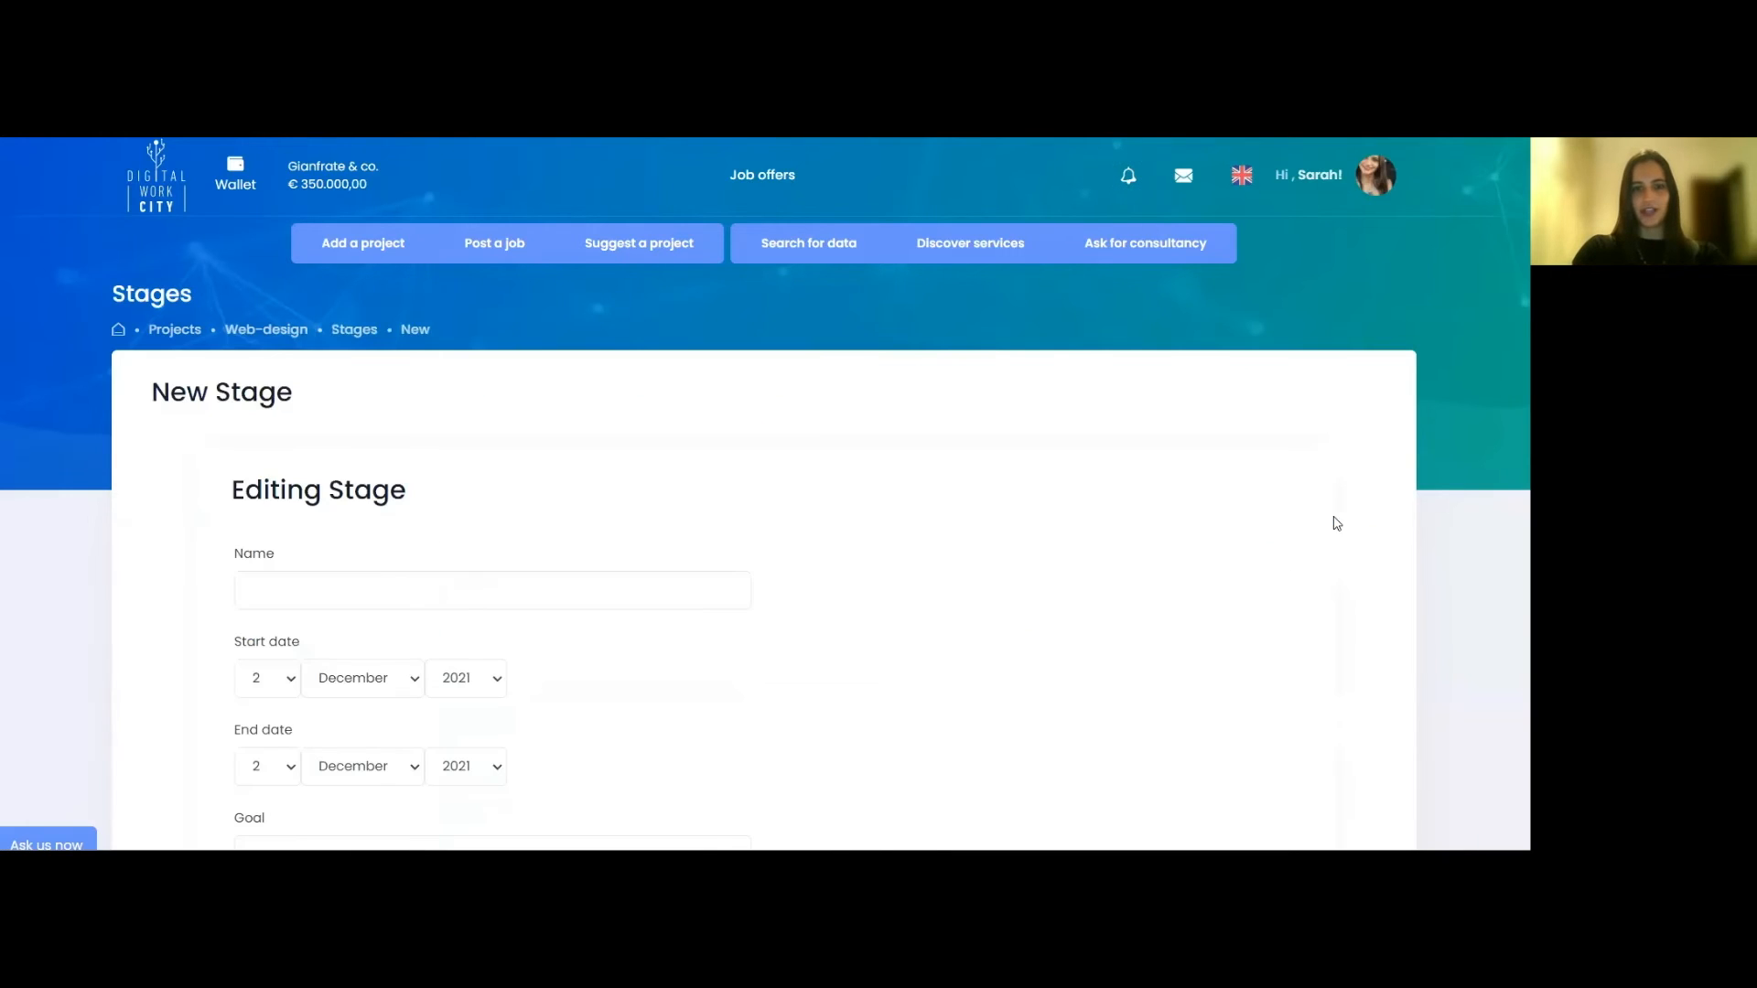
pyautogui.click(704, 592)
pyautogui.write('Analysis')
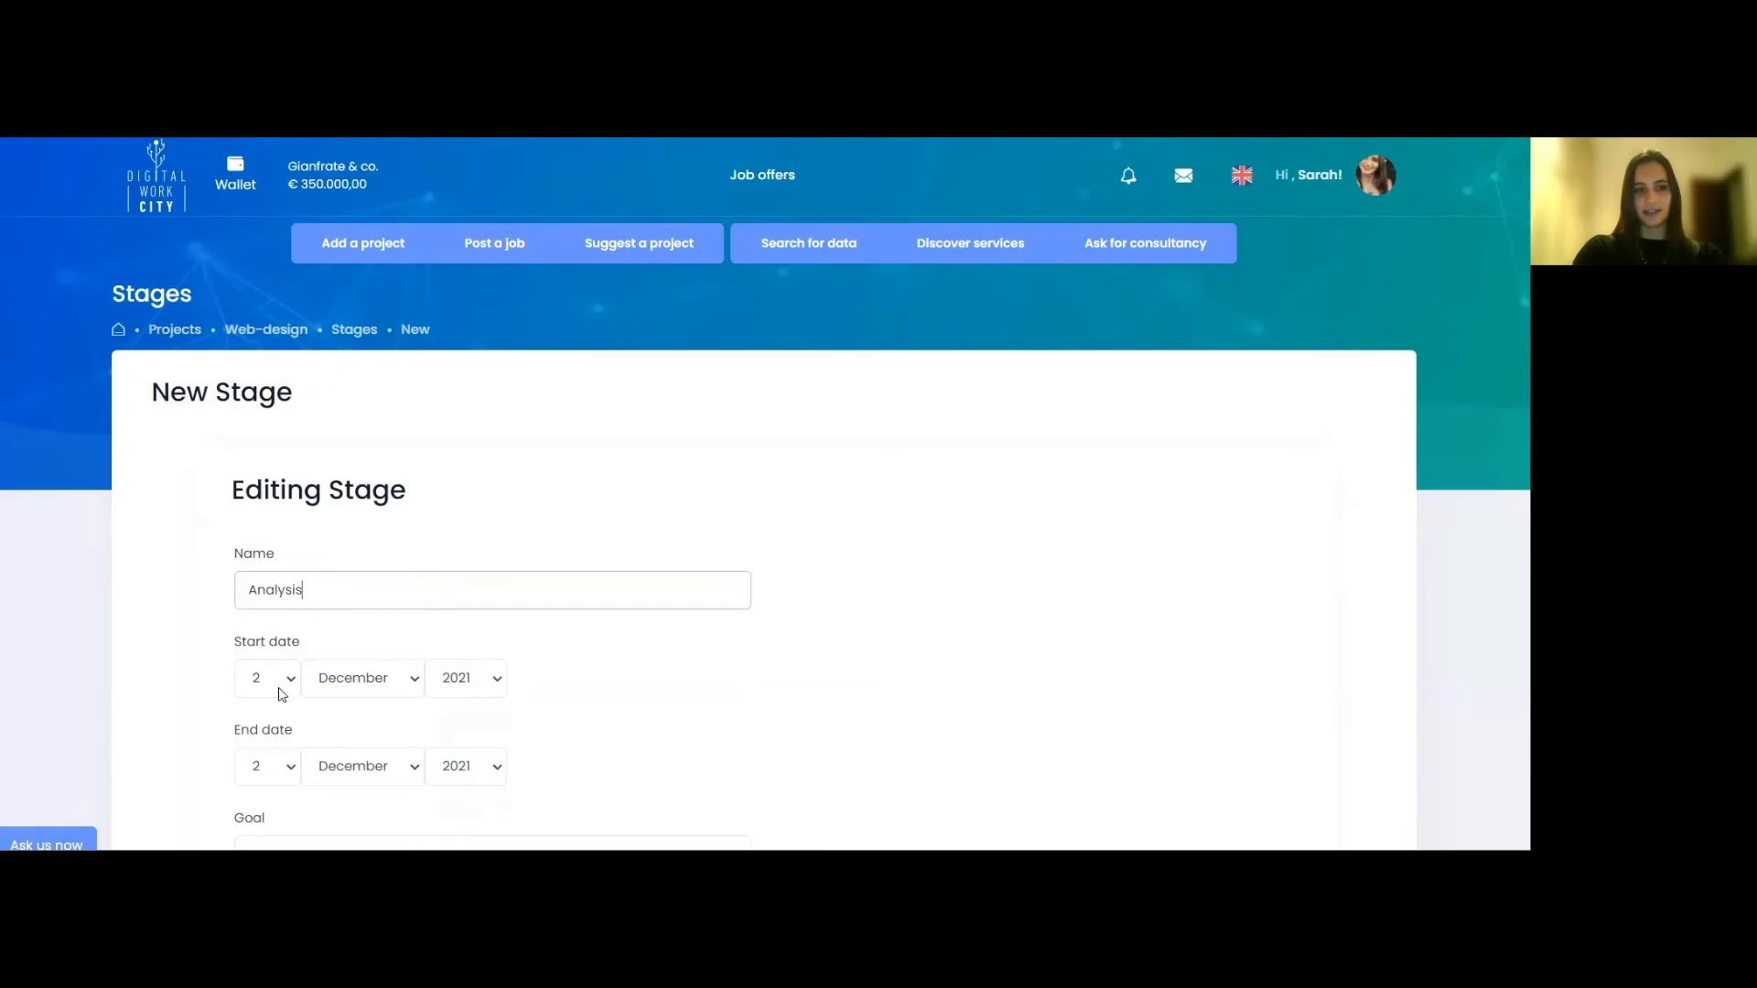
pyautogui.scroll(-2, 286, 753)
pyautogui.scroll(-1, 287, 753)
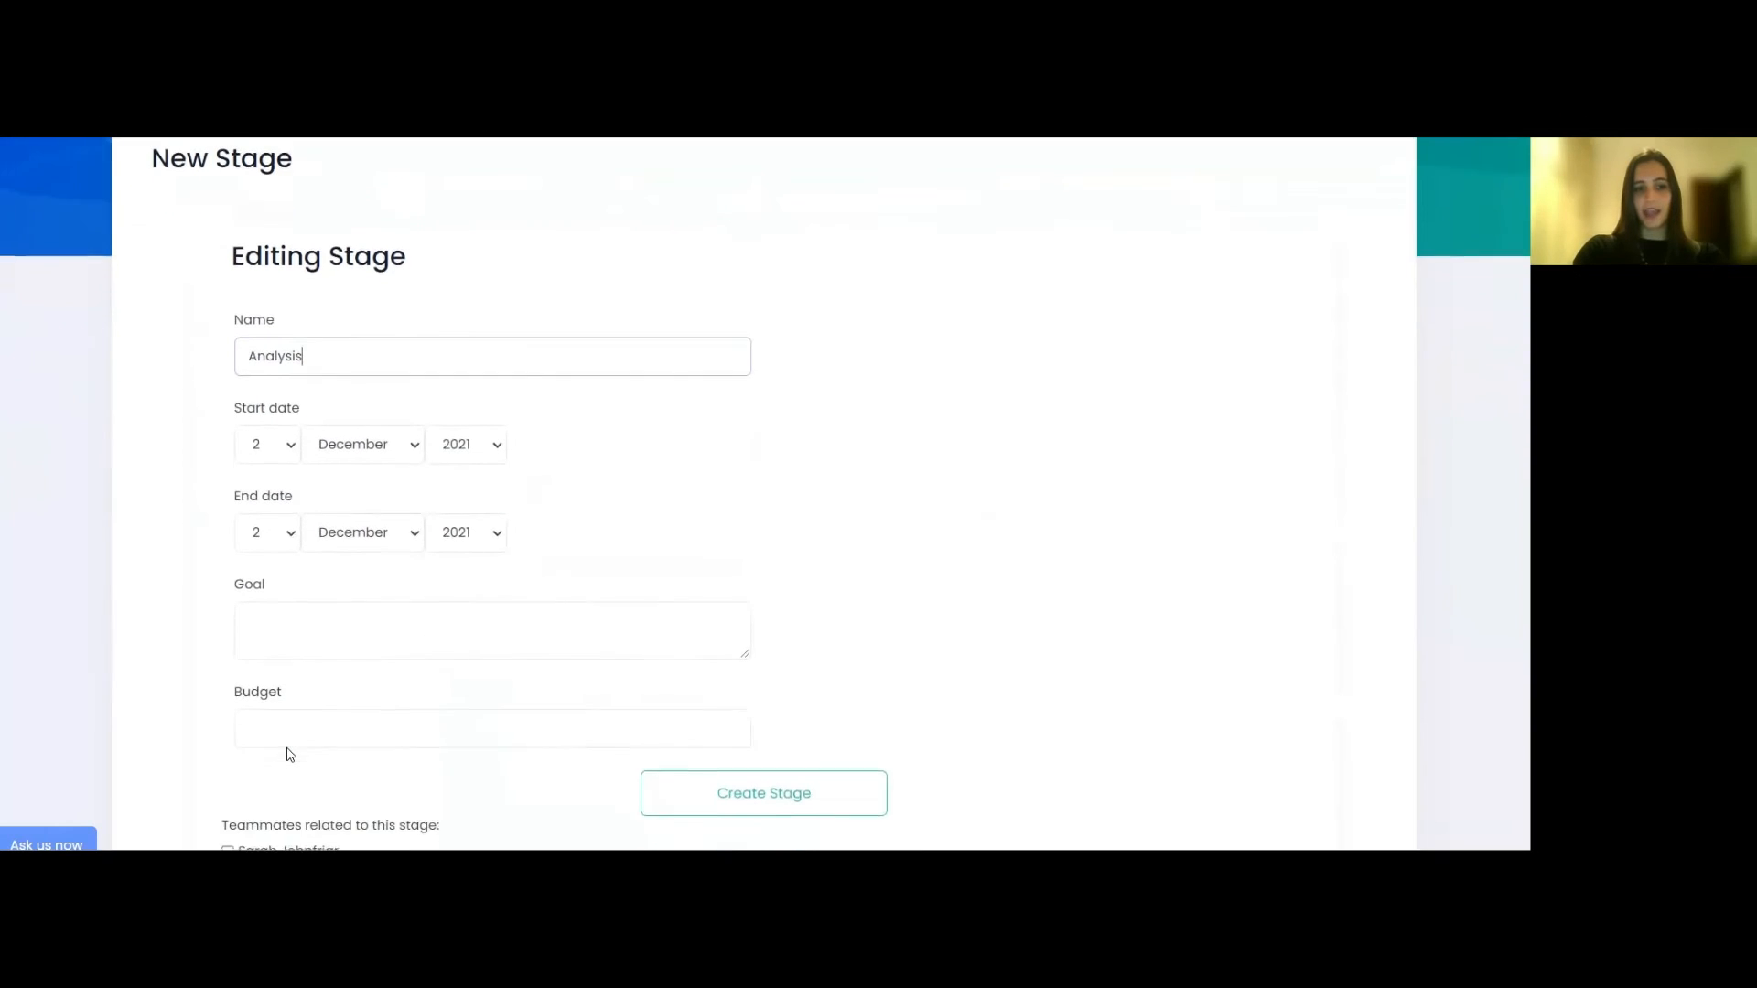
pyautogui.click(307, 714)
pyautogui.write('1000')
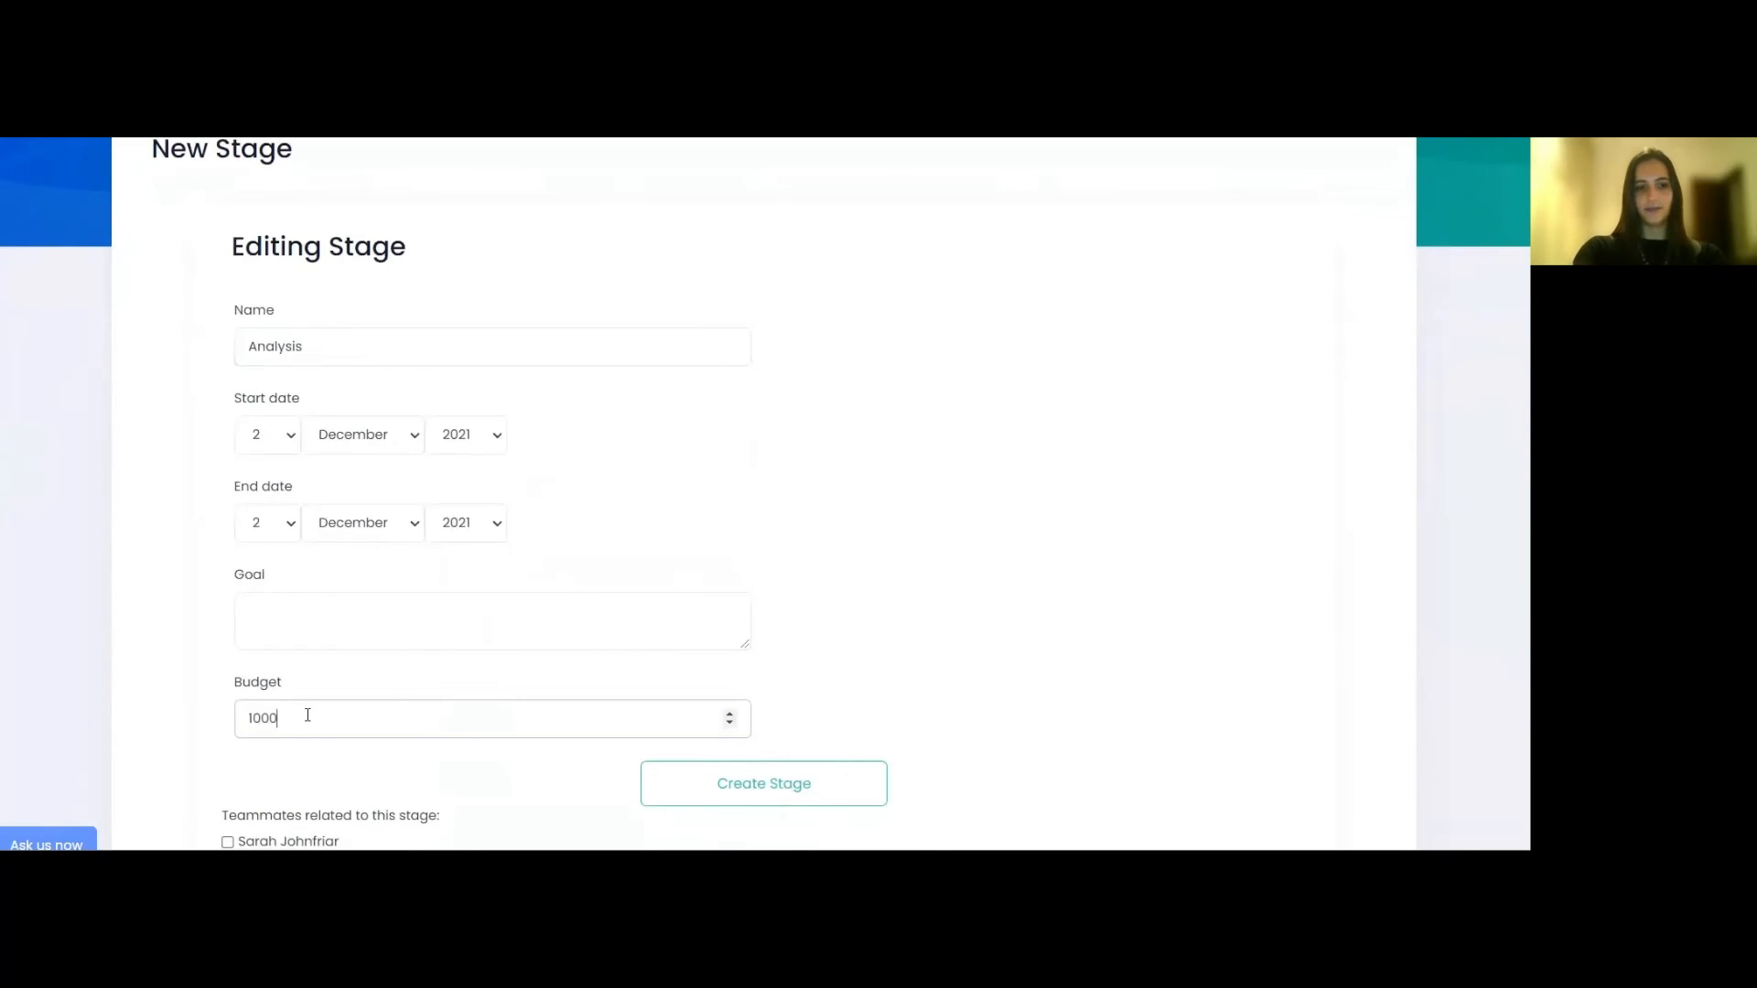
pyautogui.scroll(-2, 308, 719)
pyautogui.click(299, 688)
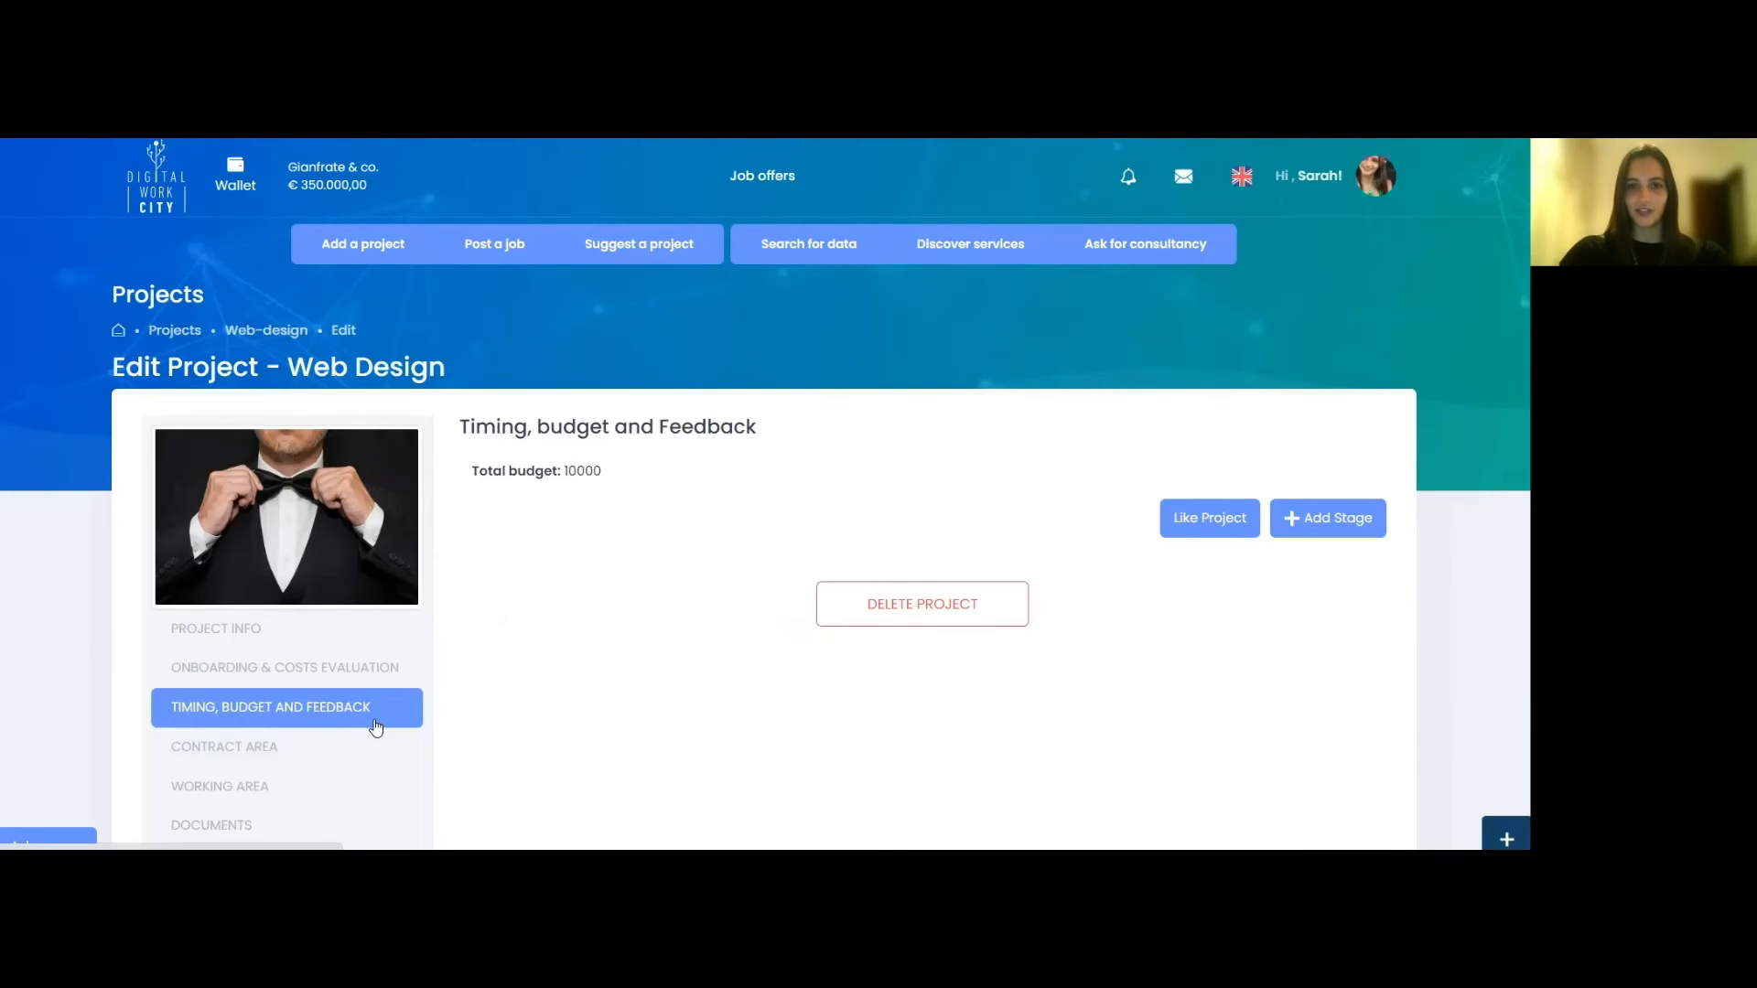
# Review the contract area's hiring options and the working area's connected services, including the choices for connecting a new service
pyautogui.click(374, 738)
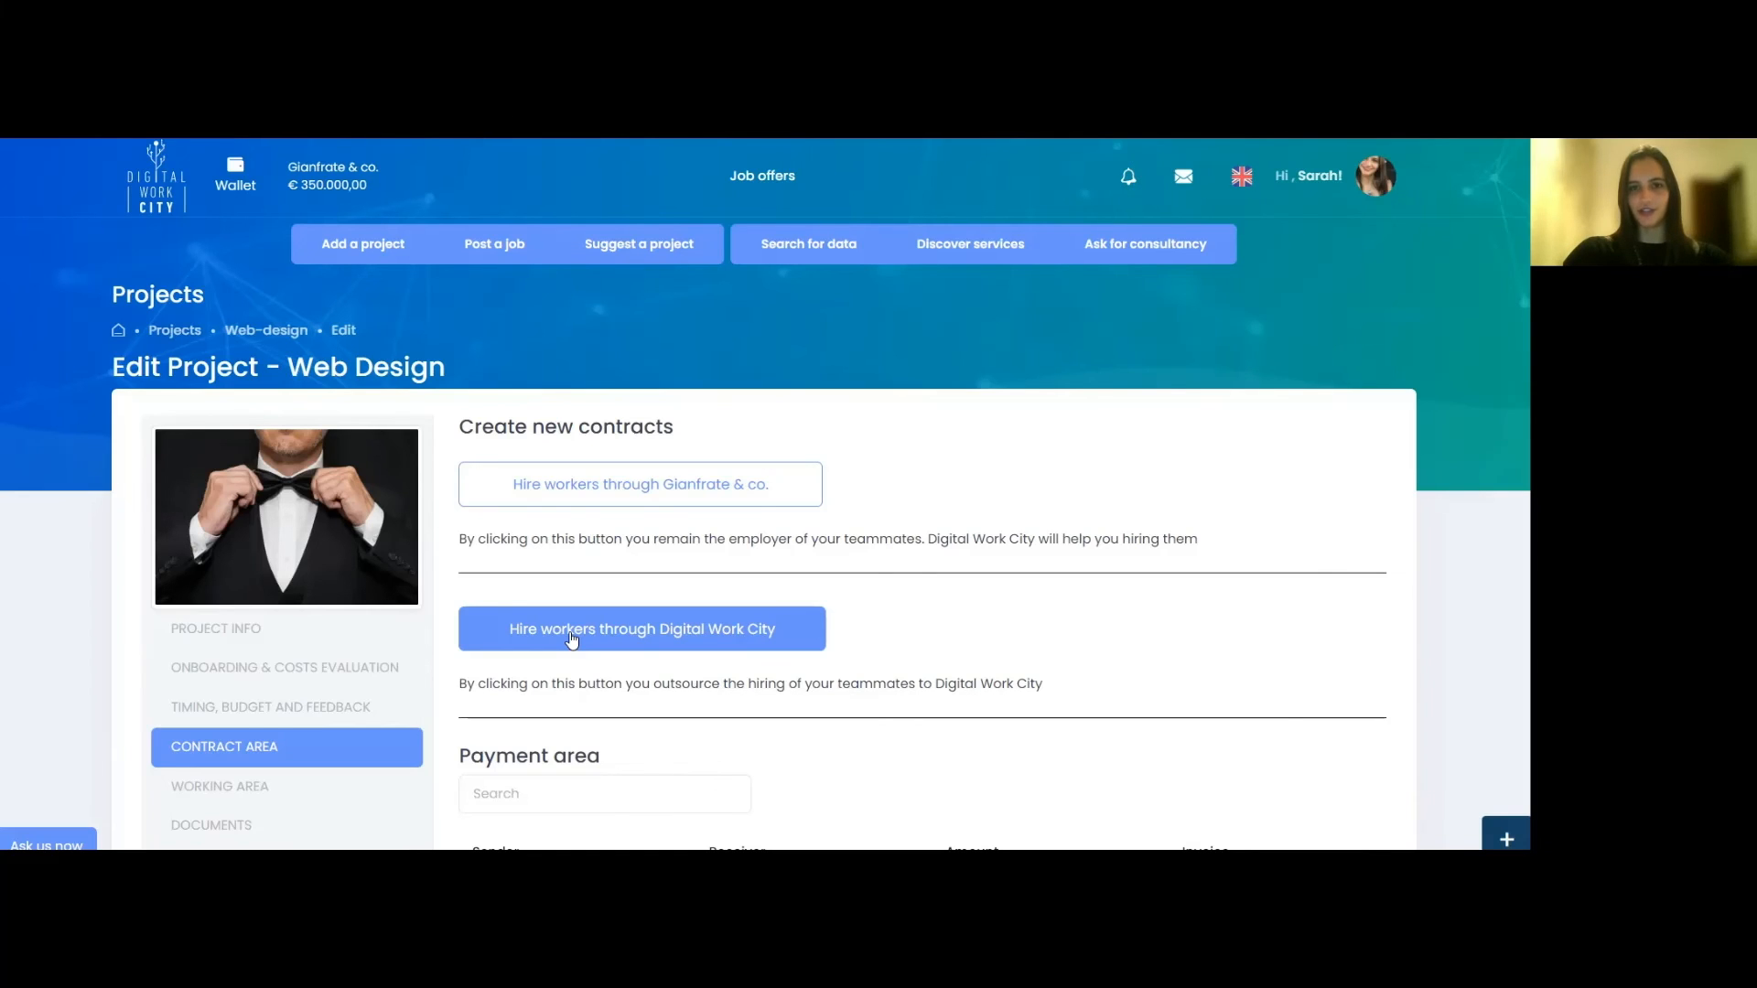
pyautogui.click(342, 802)
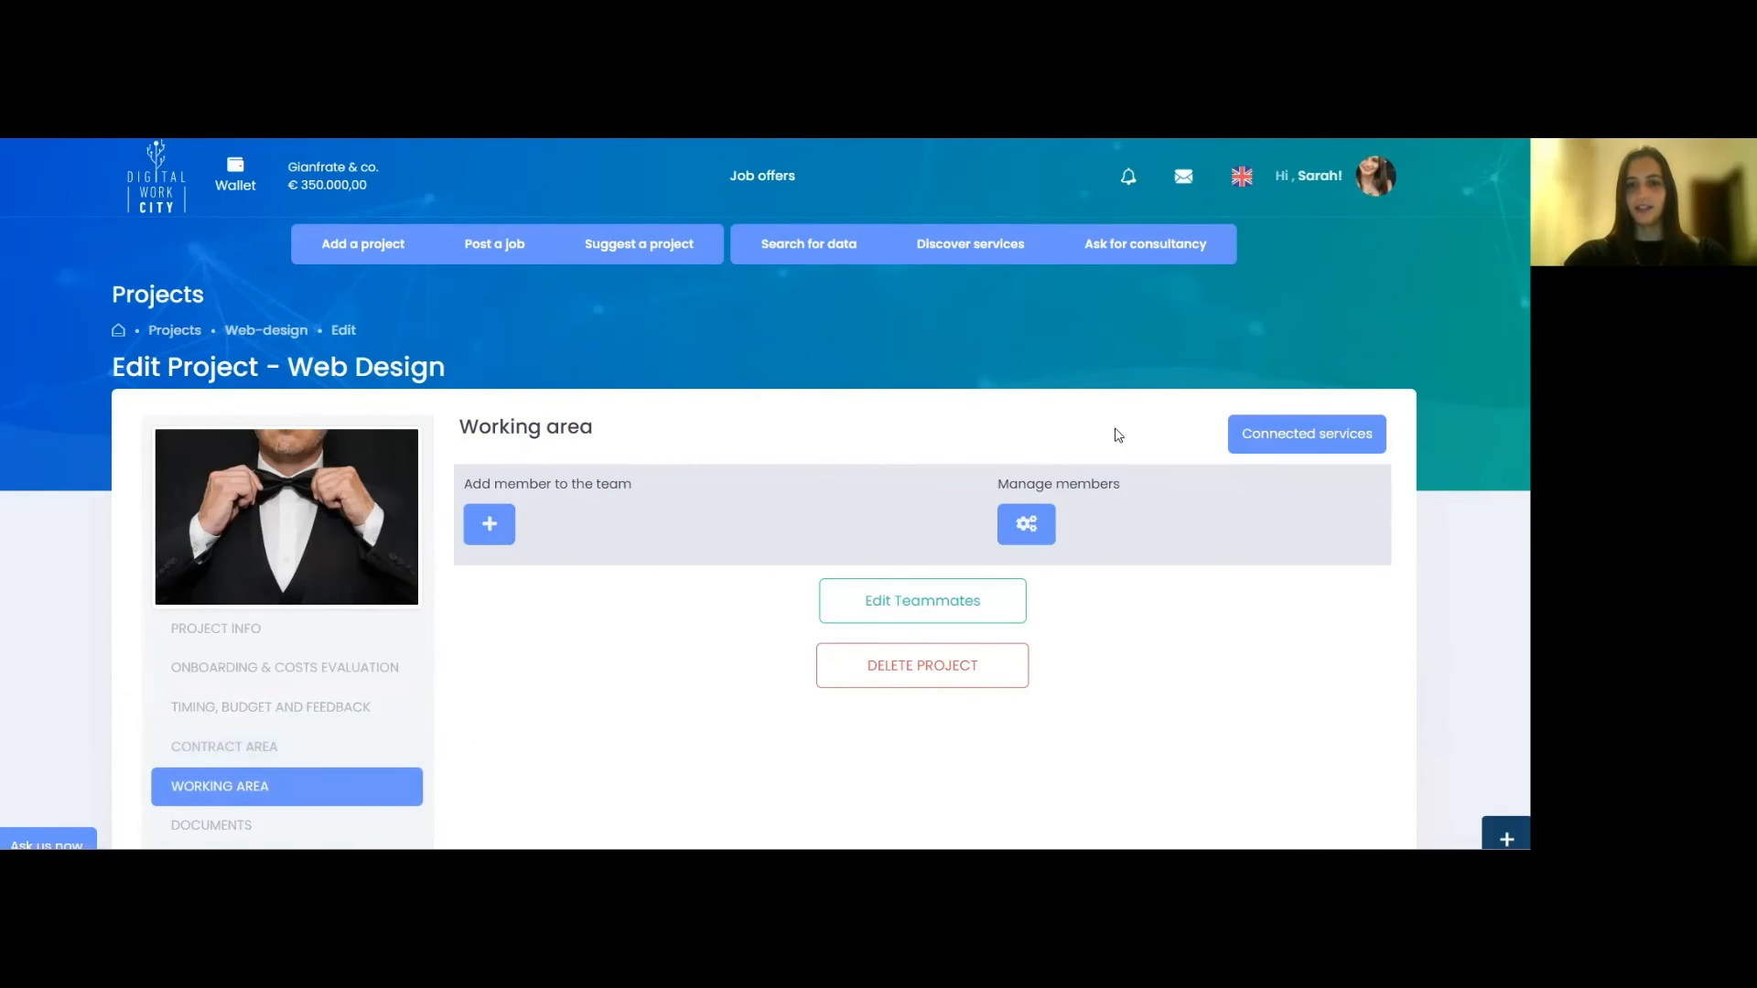
pyautogui.click(1291, 446)
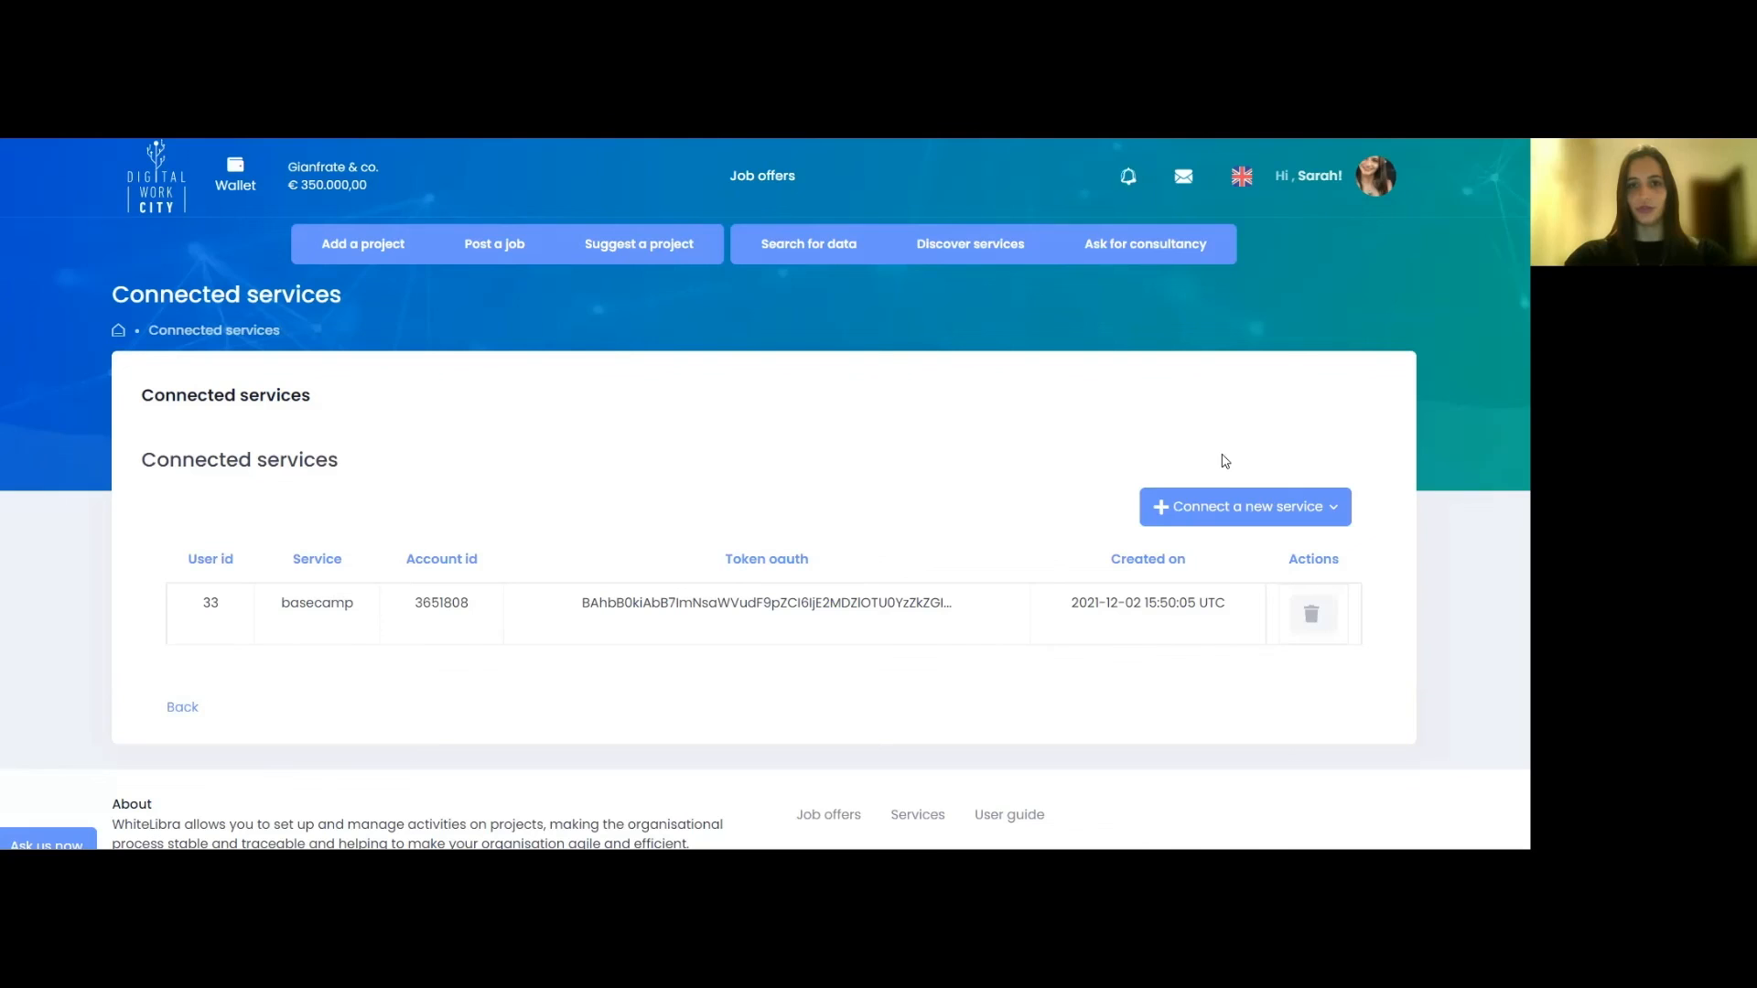
pyautogui.click(1217, 515)
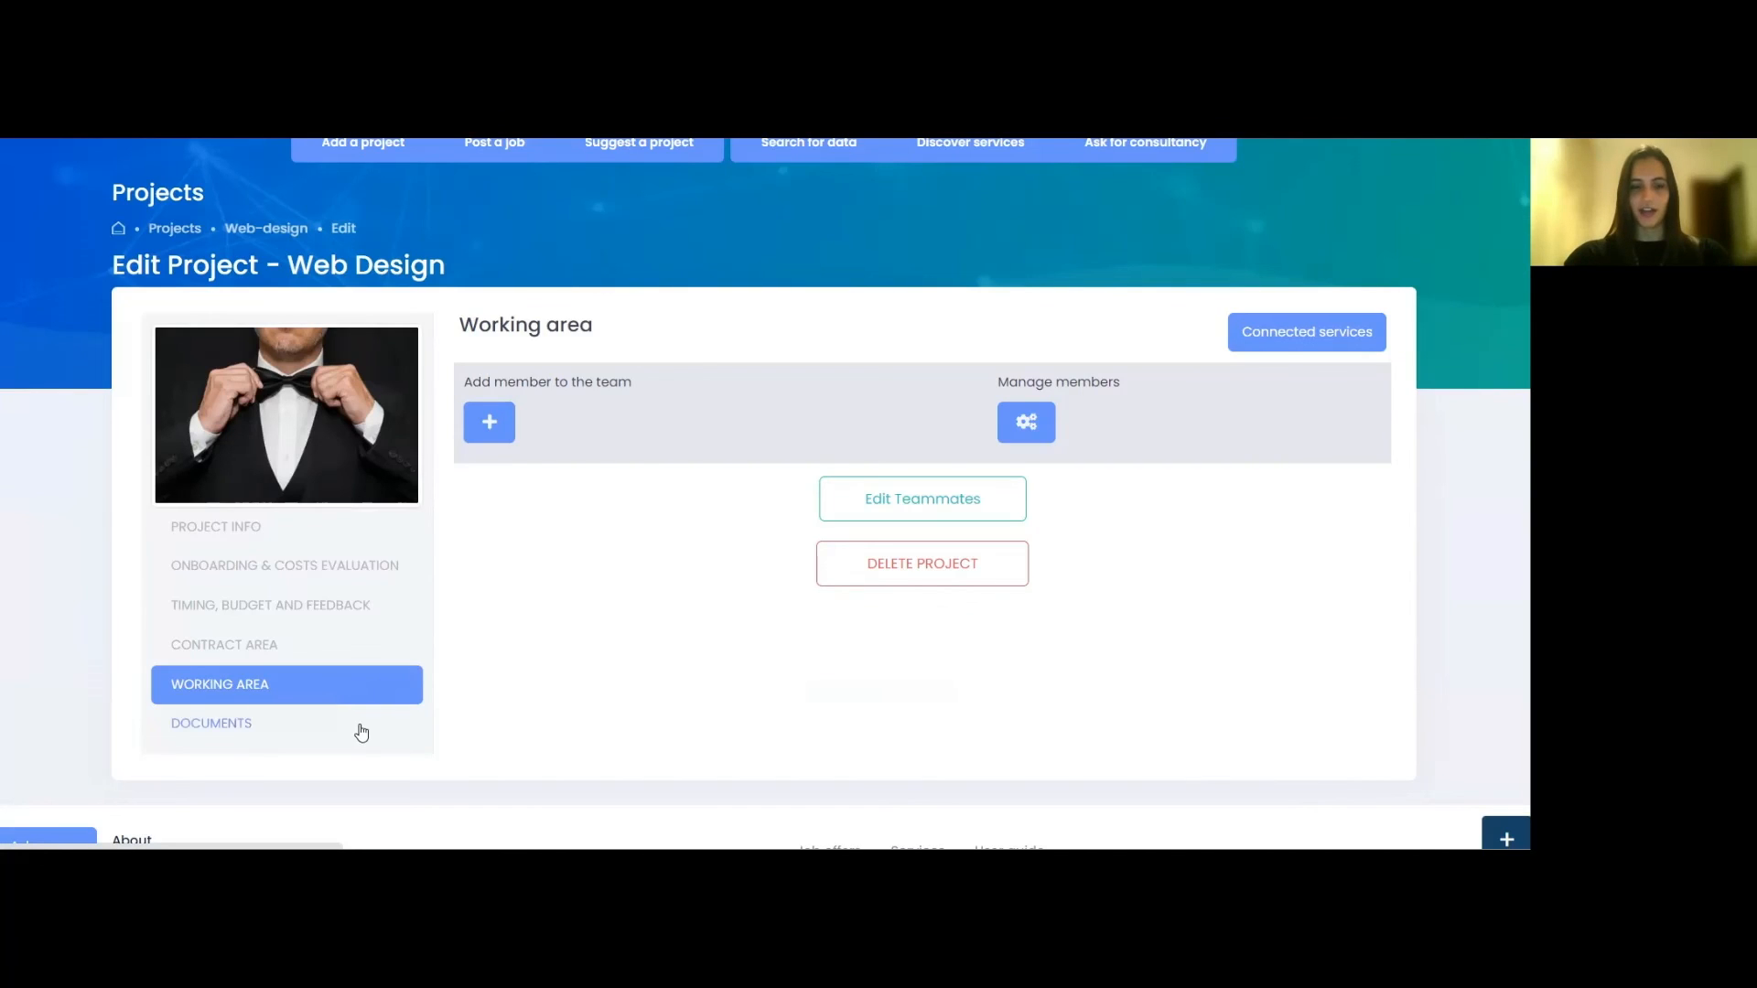
# Check the attachment options in the project's documents area and return to the web design project overview
pyautogui.click(359, 733)
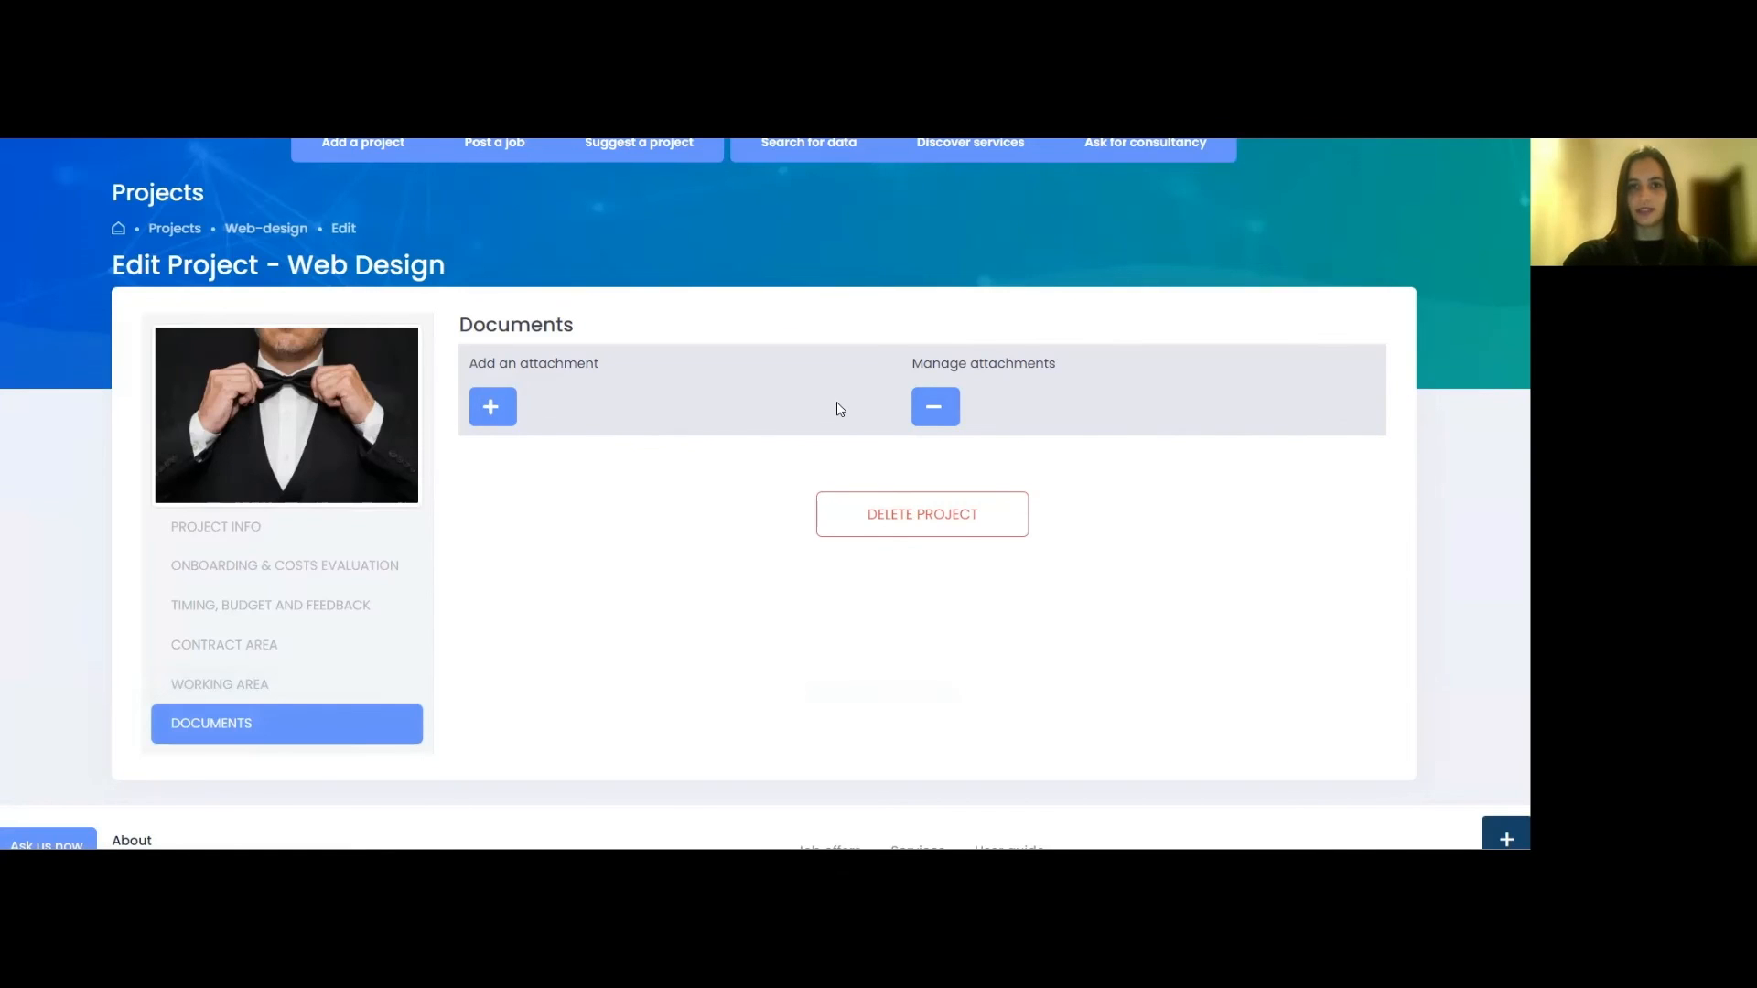
pyautogui.hotkey('alt', 'Left')
pyautogui.scroll(-3, 840, 409)
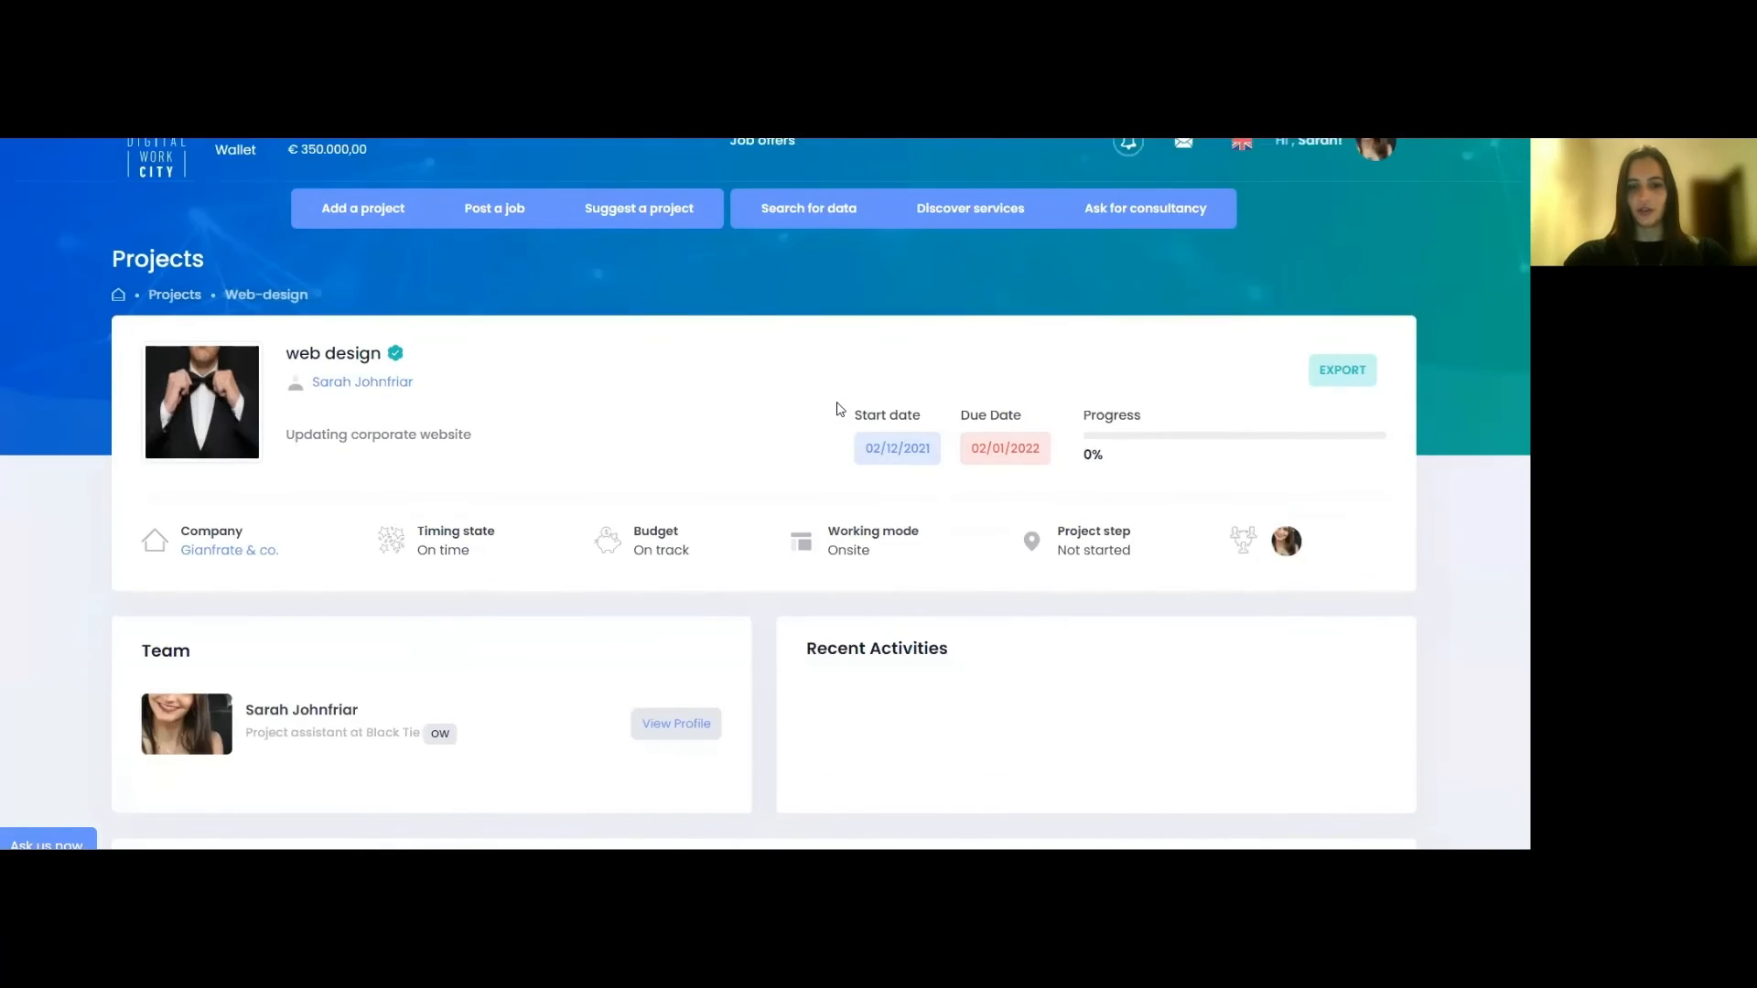